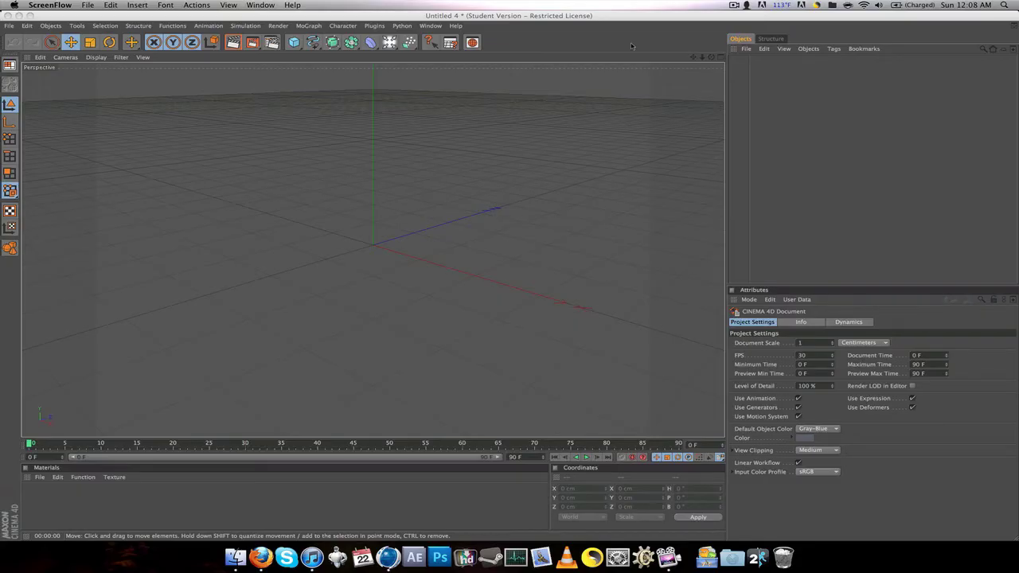
Add a sphere primitive to the scene and set its radius to 150 cm.
click(625, 47)
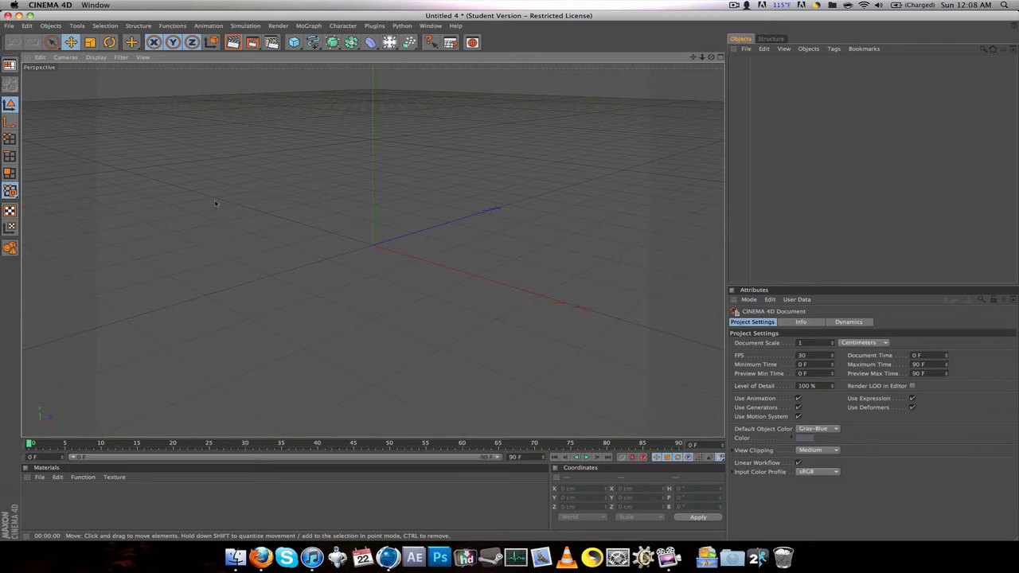
drag(295, 43, 394, 48)
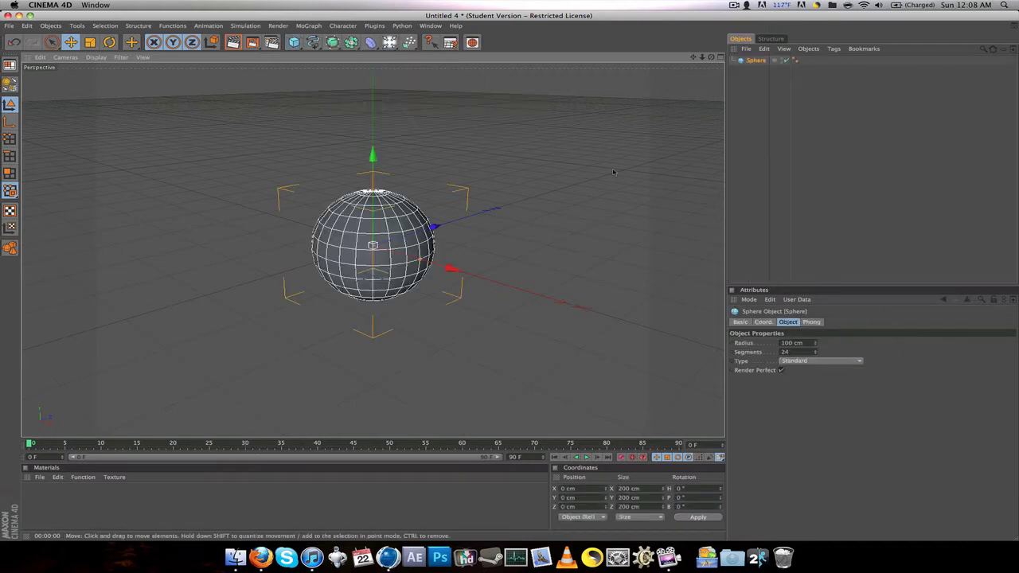
click(783, 343)
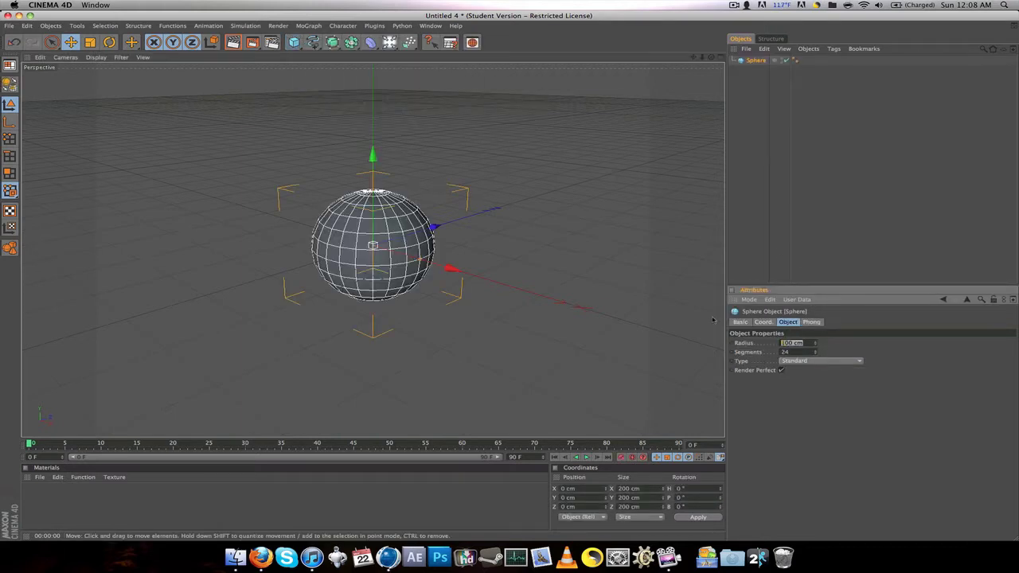
click(653, 210)
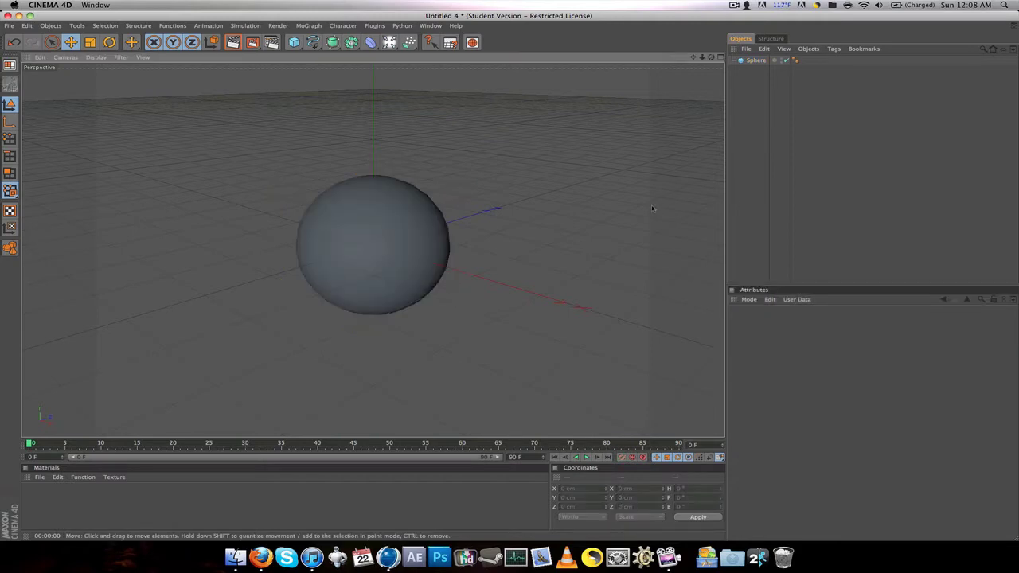
click(405, 243)
drag(810, 343, 633, 334)
text(150)
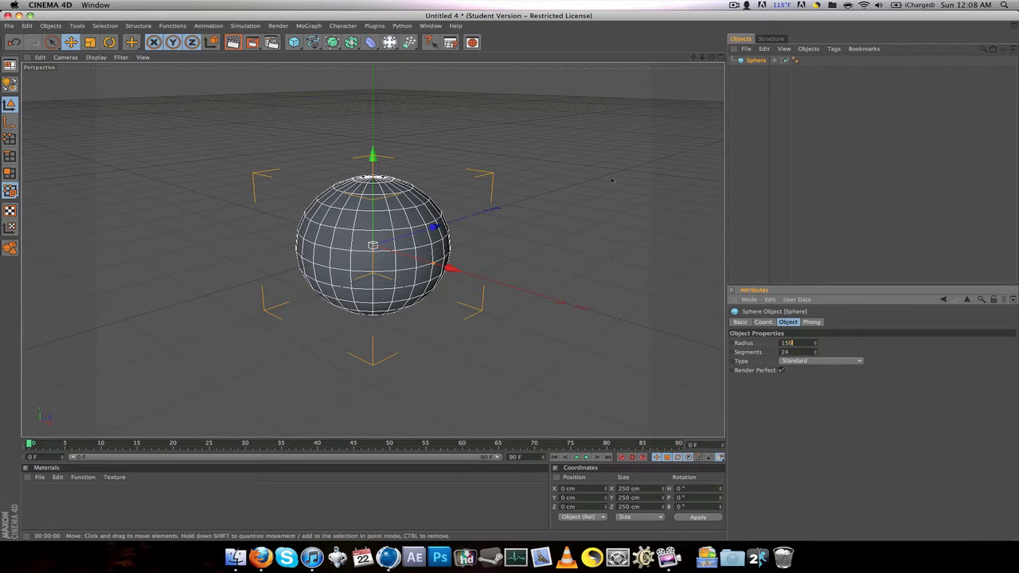
click(612, 181)
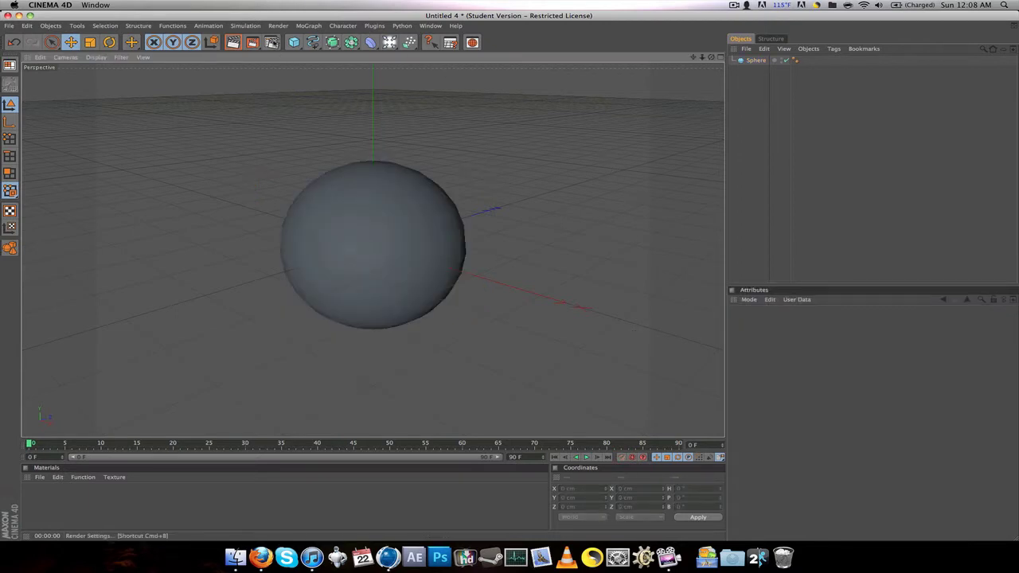
Apply the HDV/HDTV 720 29.97 film/video preset to the render output settings.
click(272, 42)
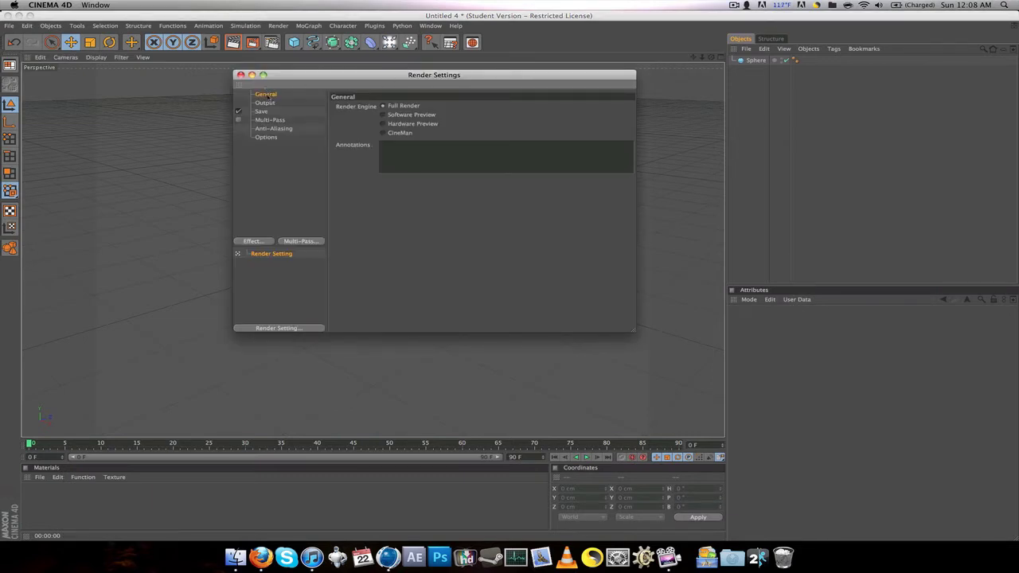
click(265, 102)
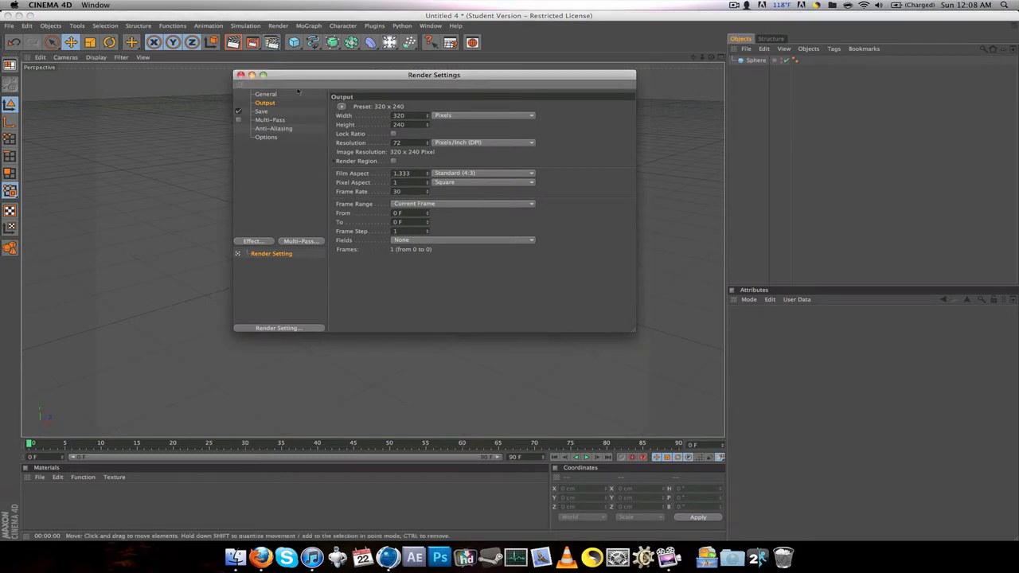
click(343, 109)
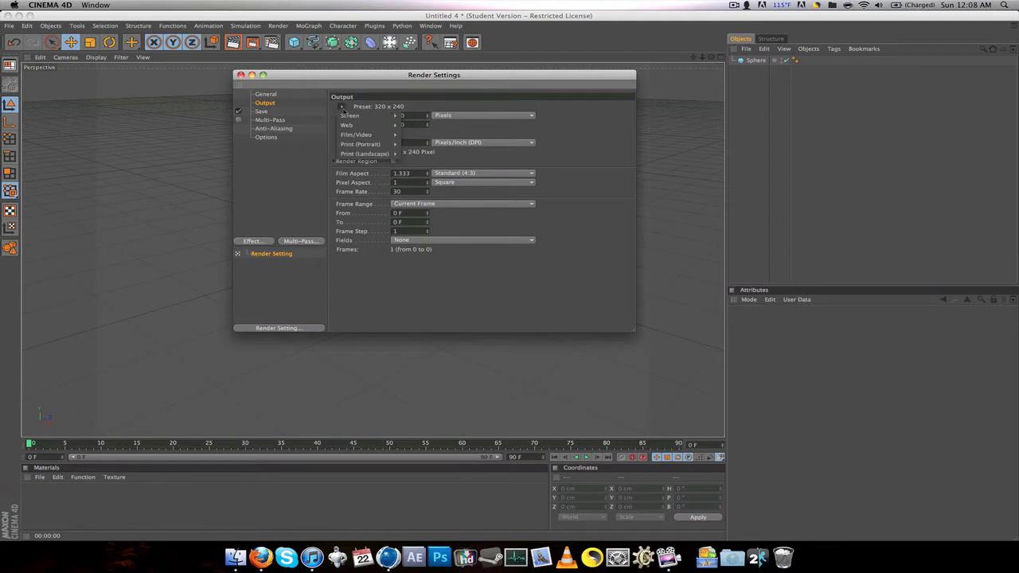
mouse_move(356, 135)
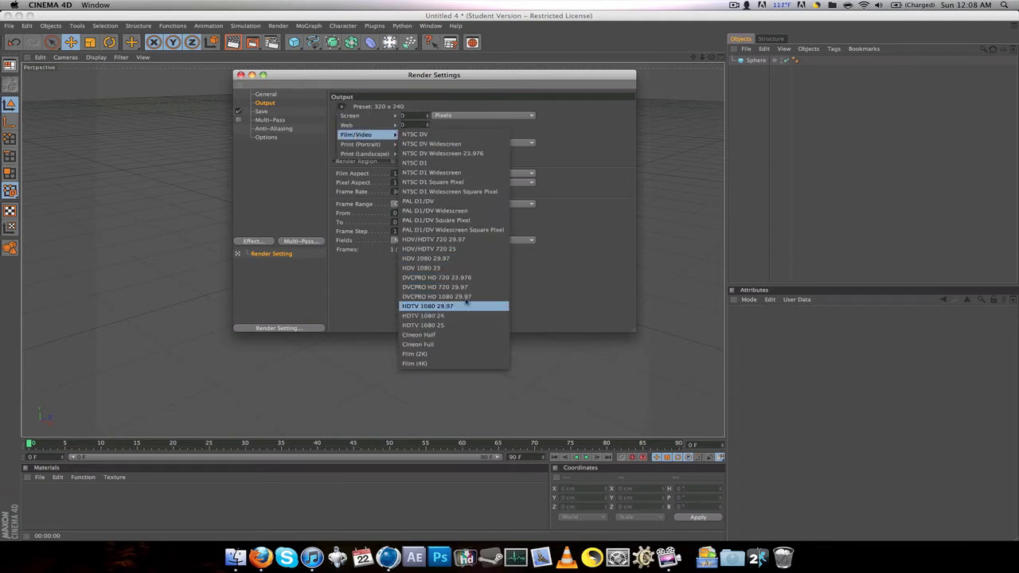
click(466, 244)
click(240, 75)
Move the sphere straight up along its Y axis so it sits above the origin.
scroll(483, 211, down, 8)
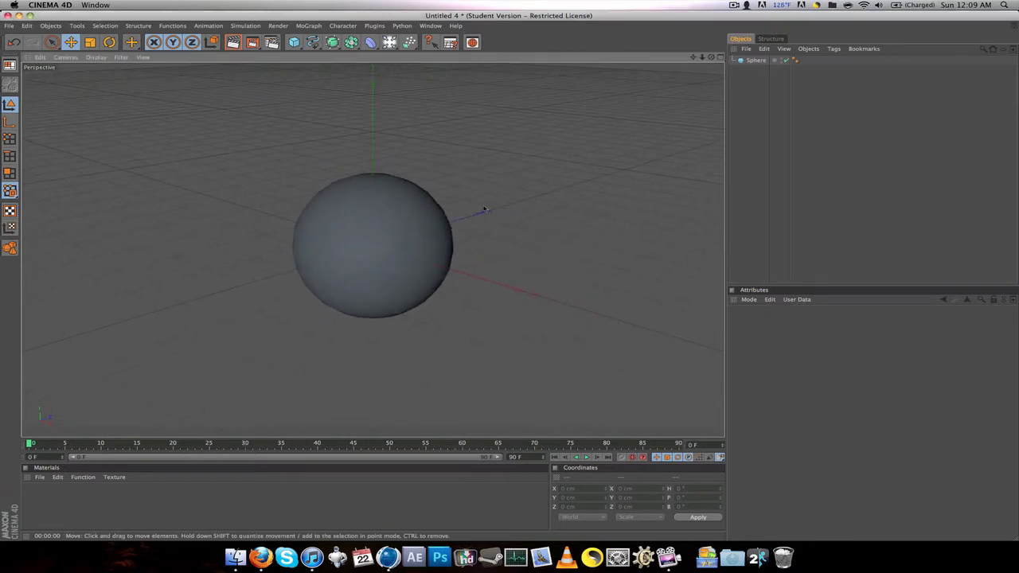
drag(711, 57, 711, 83)
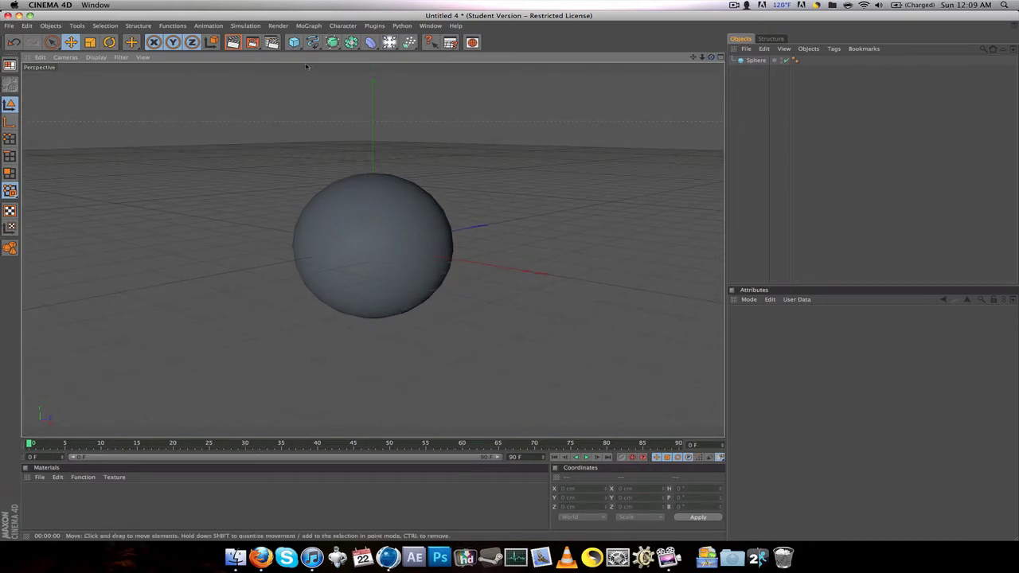
click(414, 247)
drag(374, 163, 374, 68)
click(335, 65)
Add a second sphere with a radius of 12 cm at the origin and disable the large sphere.
drag(294, 42, 390, 51)
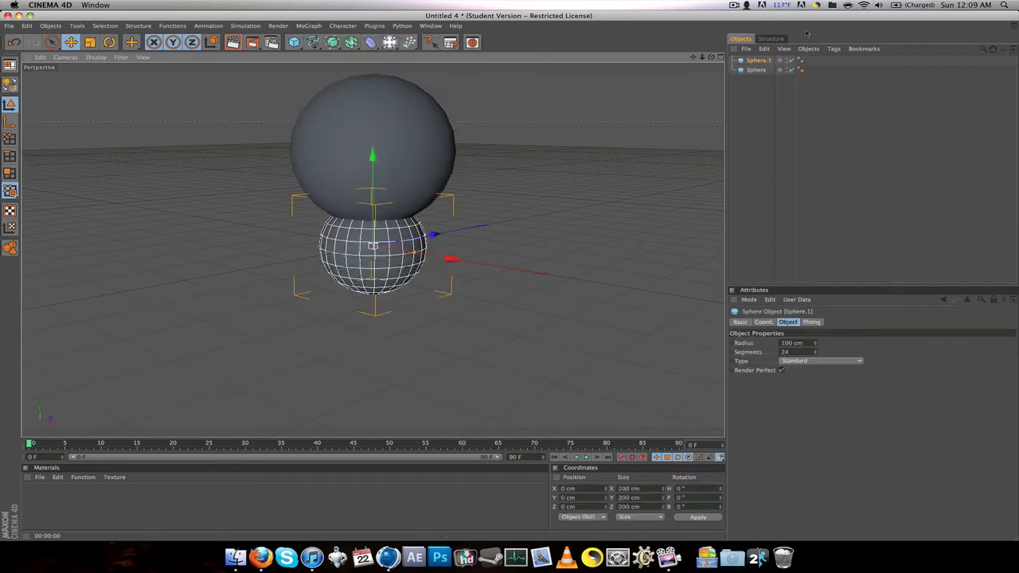
click(792, 70)
drag(815, 342, 814, 378)
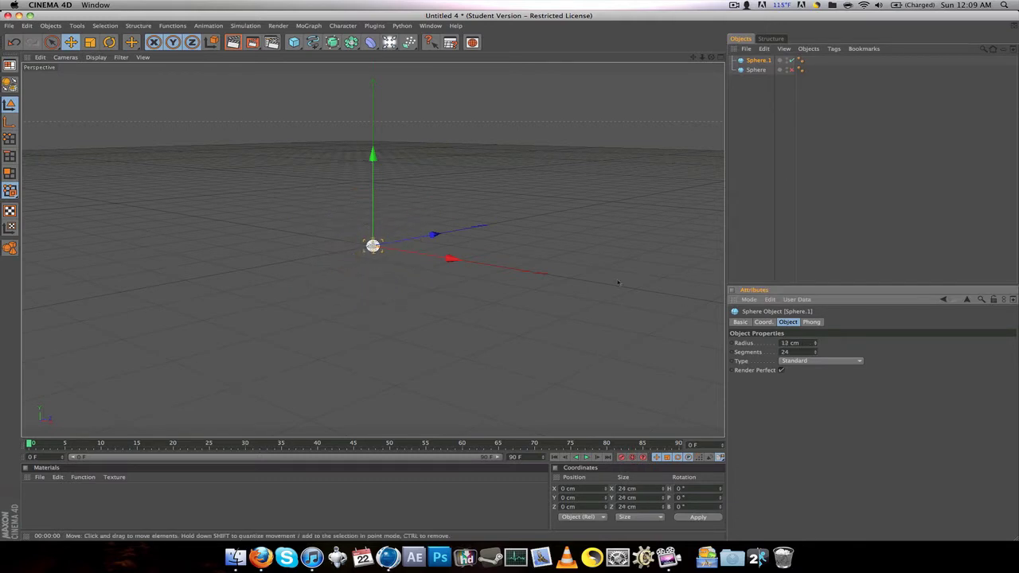
click(597, 257)
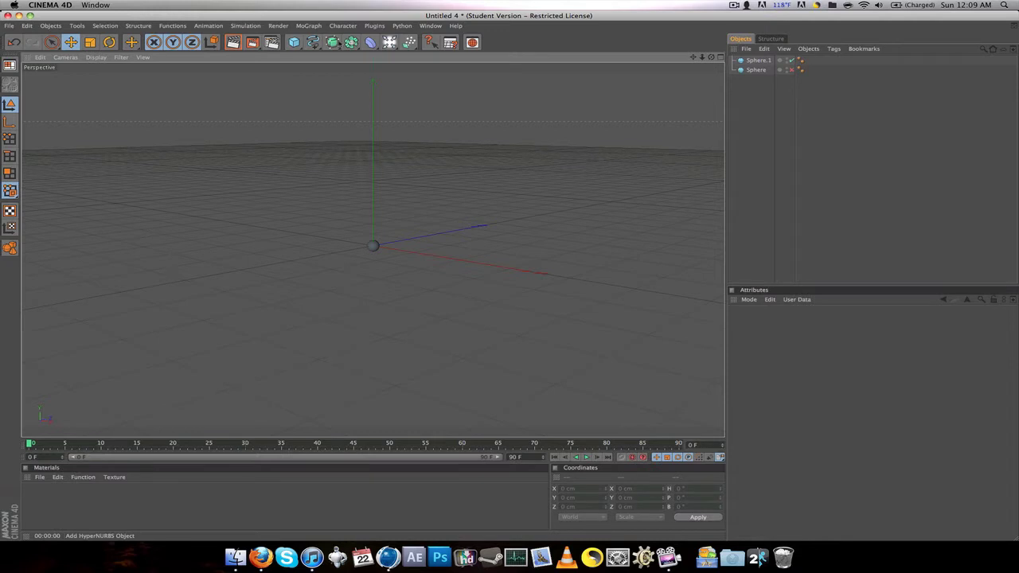
Add a MoGraph Cloner and make the small sphere its child.
click(350, 42)
click(308, 26)
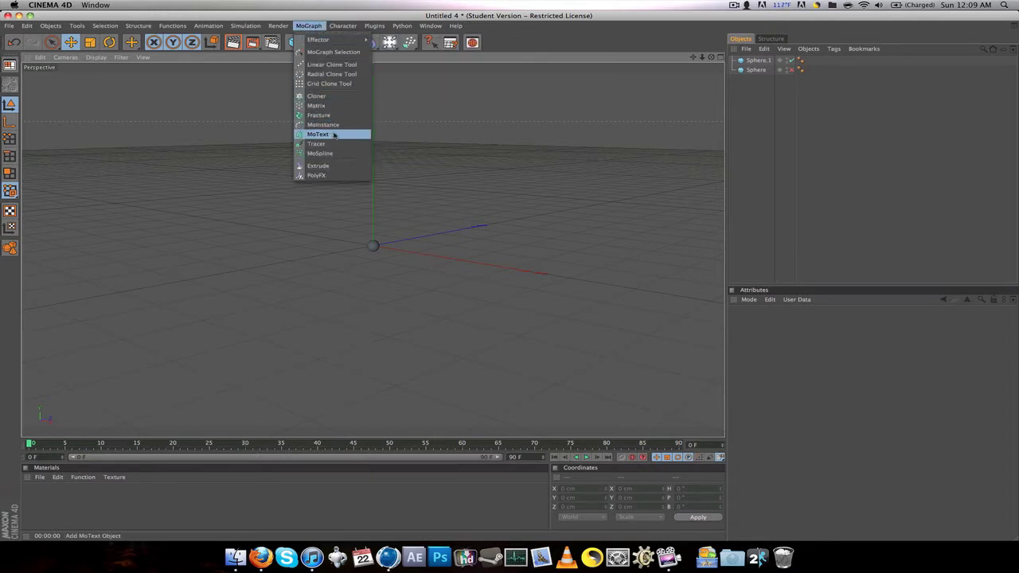
click(339, 96)
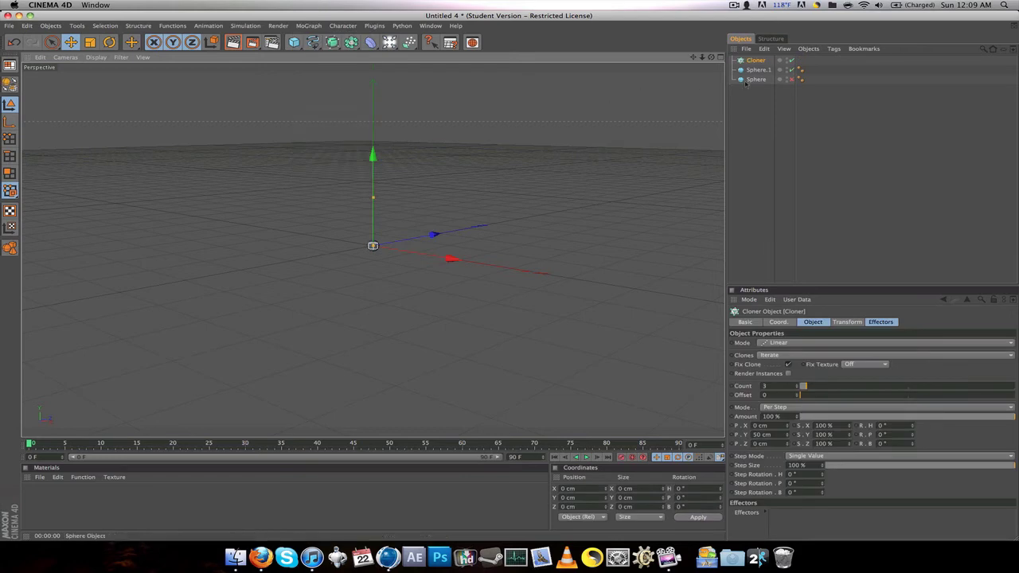
drag(758, 70, 758, 62)
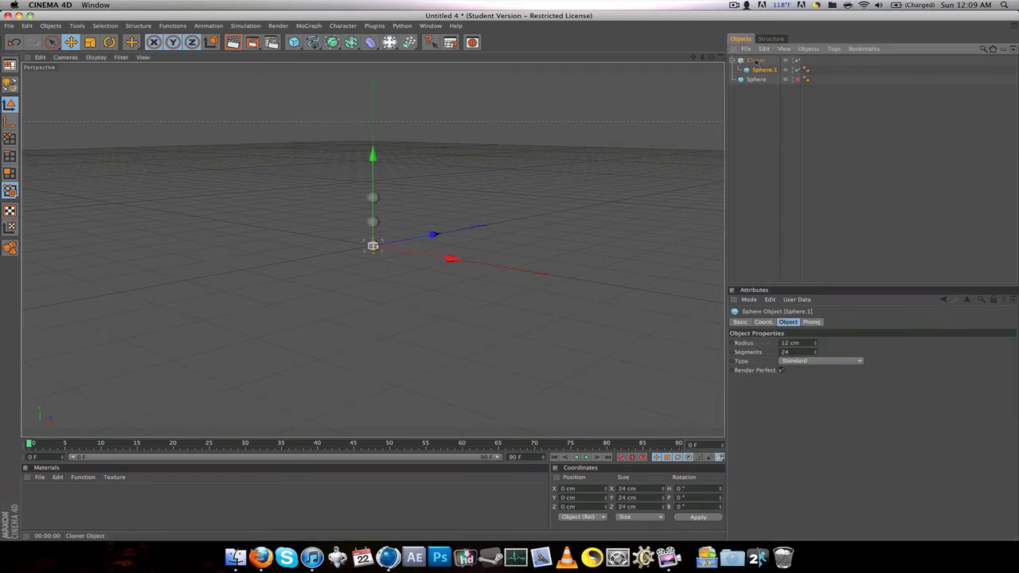
Set the Cloner to Grid Array mode with a count of 7 × 1 × 7.
click(755, 61)
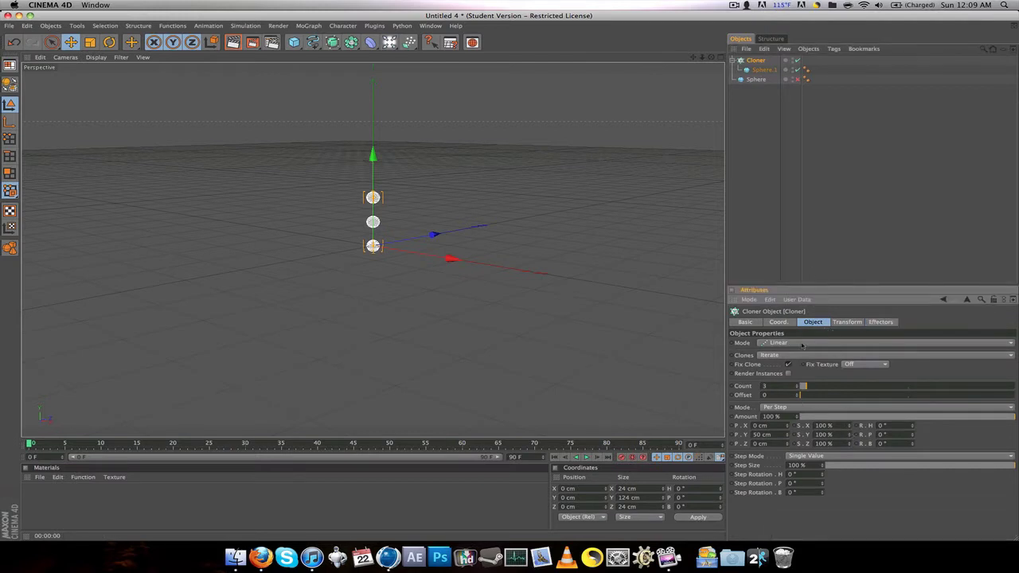
click(801, 344)
click(808, 373)
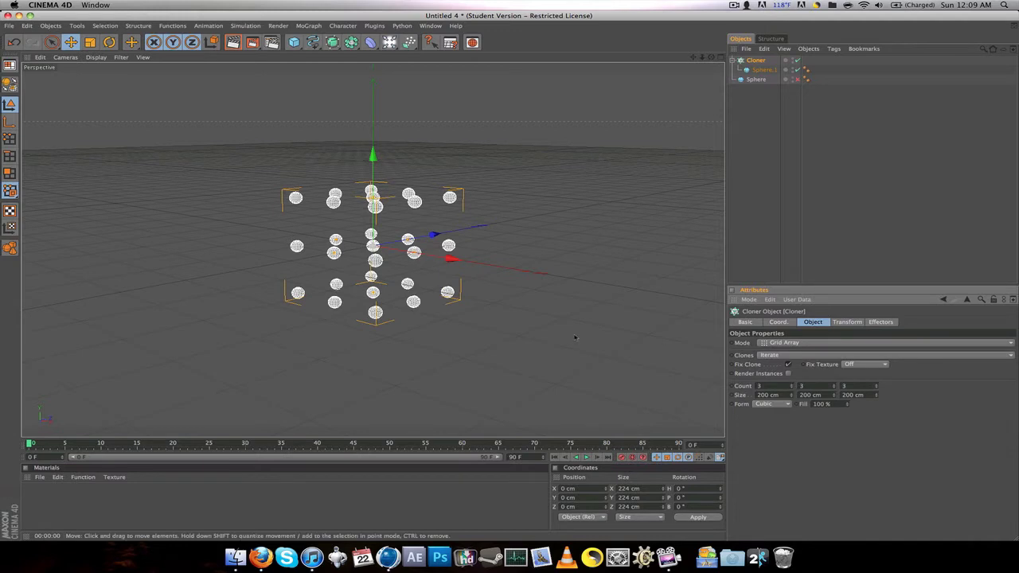
drag(834, 390, 744, 383)
click(792, 385)
click(792, 384)
click(792, 384)
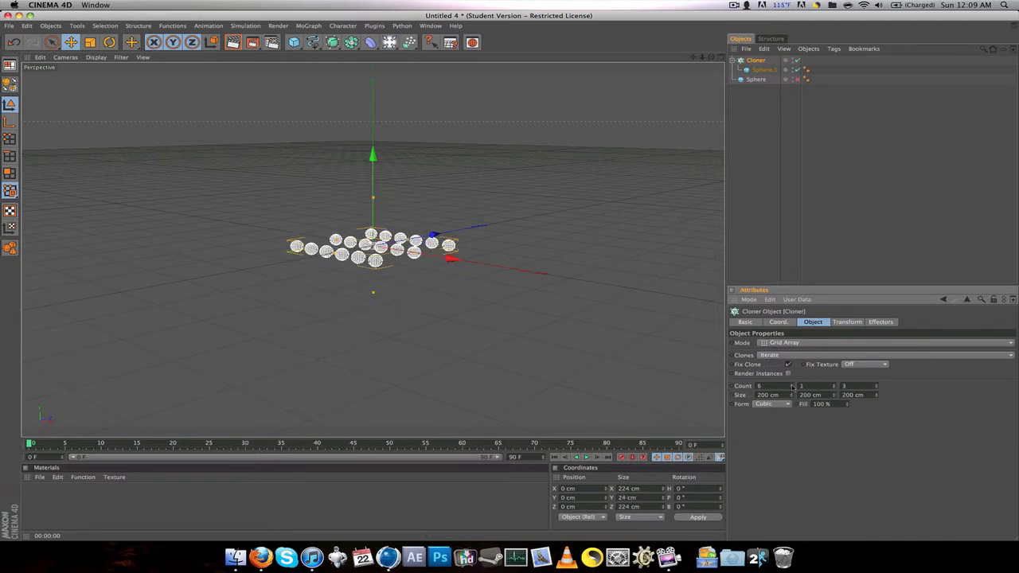
click(875, 384)
click(875, 384)
click(874, 383)
click(875, 384)
click(792, 385)
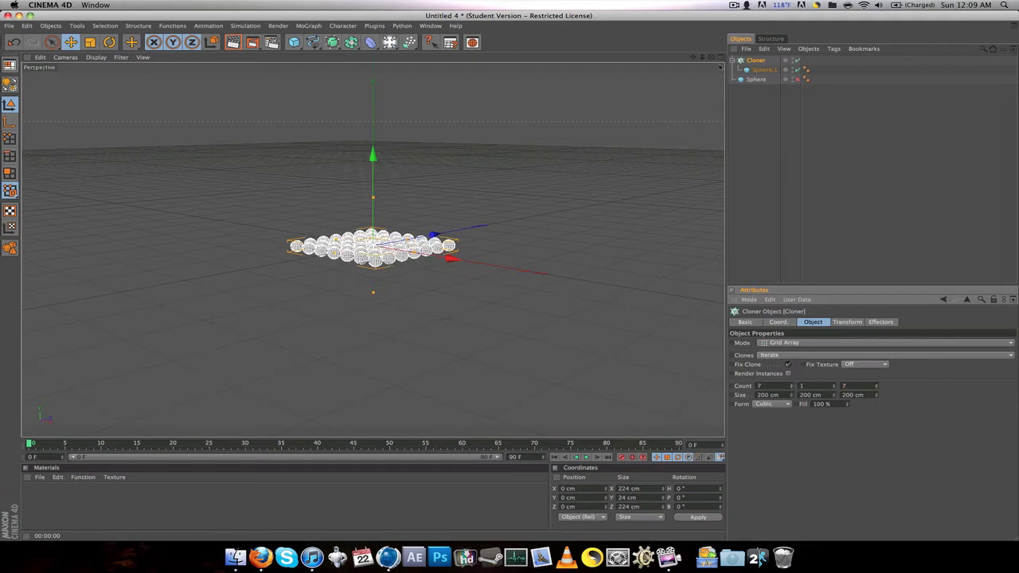
Try a larger X size for the Cloner's grid of small spheres.
mouse_move(711, 57)
mouse_down()
mouse_move(713, 155)
mouse_move(748, 112)
mouse_move(716, 113)
mouse_move(748, 80)
mouse_move(711, 57)
mouse_up()
alt+drag(645, 132, 625, 183)
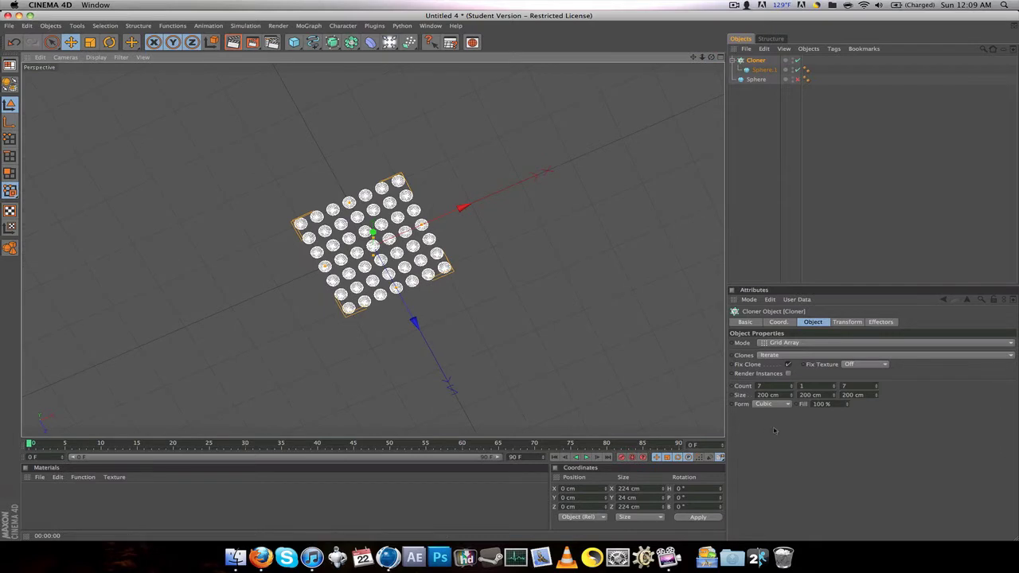
mouse_move(790, 395)
mouse_down()
mouse_move(749, 395)
mouse_move(792, 395)
mouse_up()
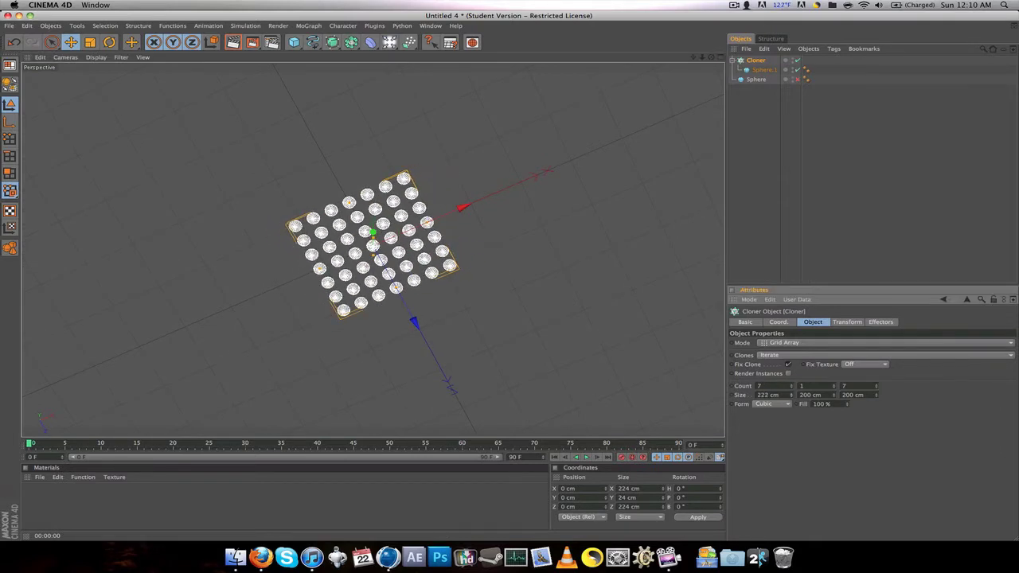
click(717, 110)
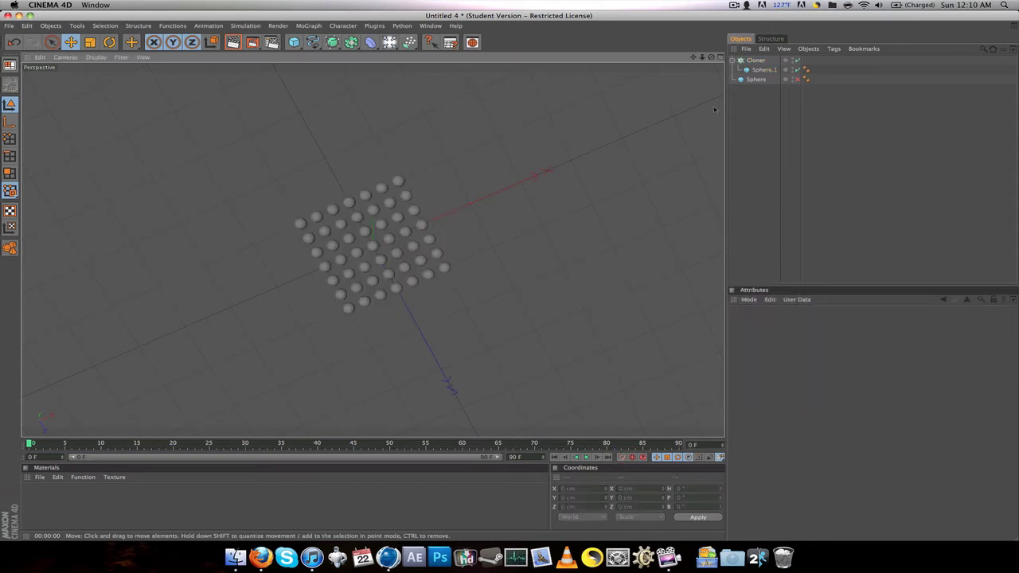
Re-enable the large sphere and move the Cloner down along the Y axis, well below it.
drag(711, 58, 691, 86)
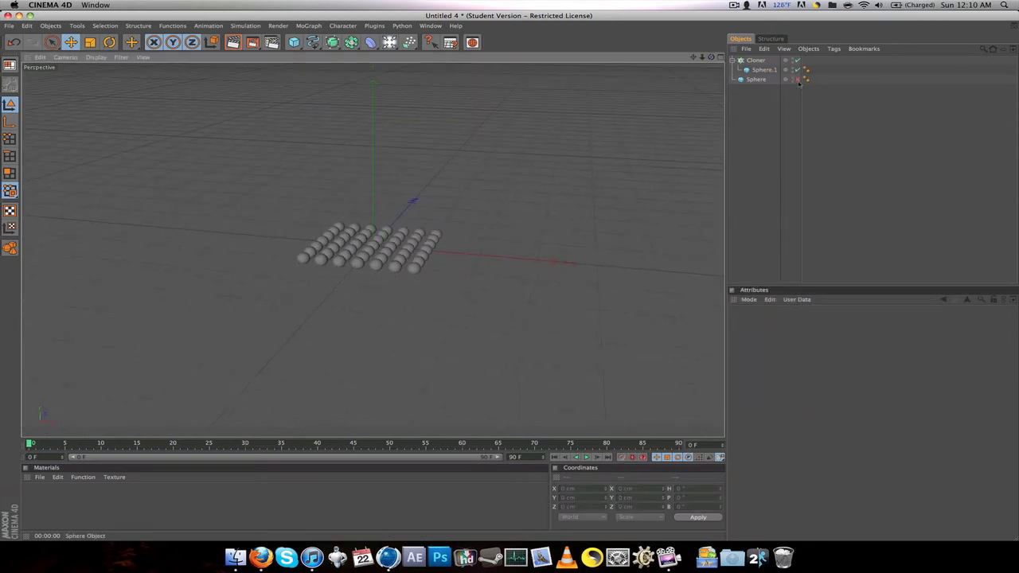
click(797, 80)
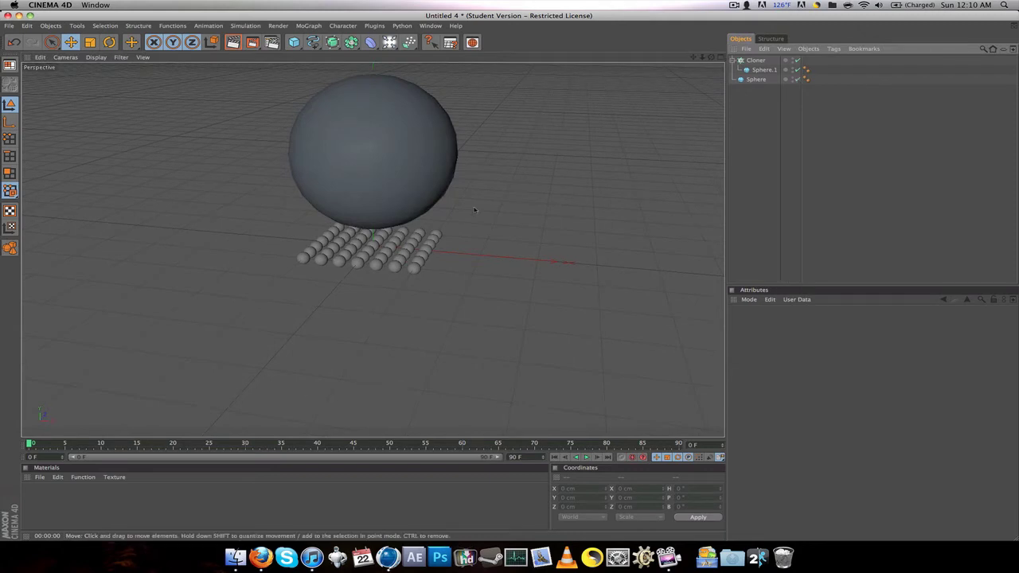
click(421, 247)
mouse_move(373, 159)
mouse_down()
mouse_move(372, 227)
mouse_move(373, 207)
mouse_up()
click(541, 159)
drag(711, 56, 705, 51)
click(733, 61)
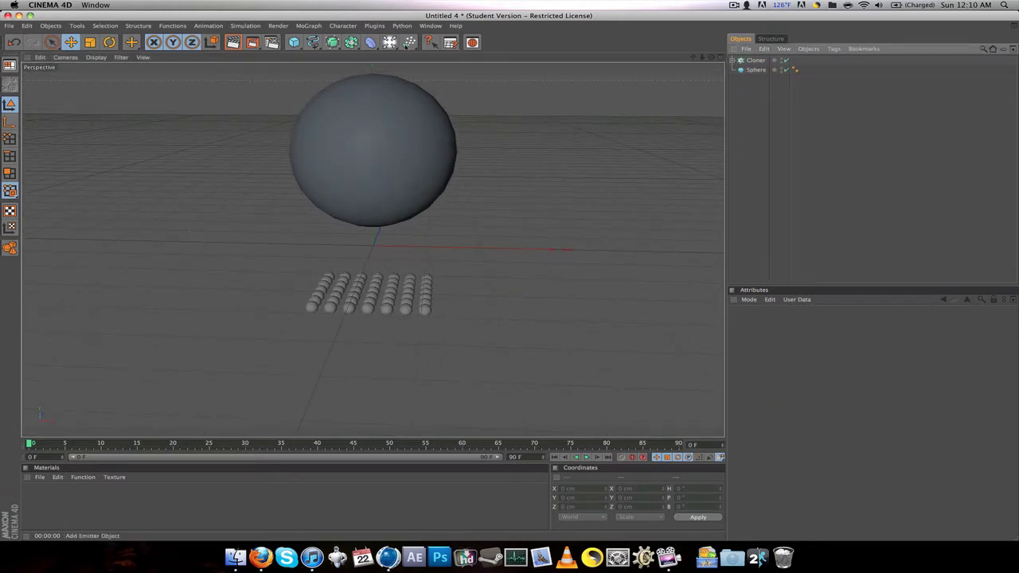
Add a Floor object to the scene and render the perspective view to preview it.
drag(390, 42, 510, 121)
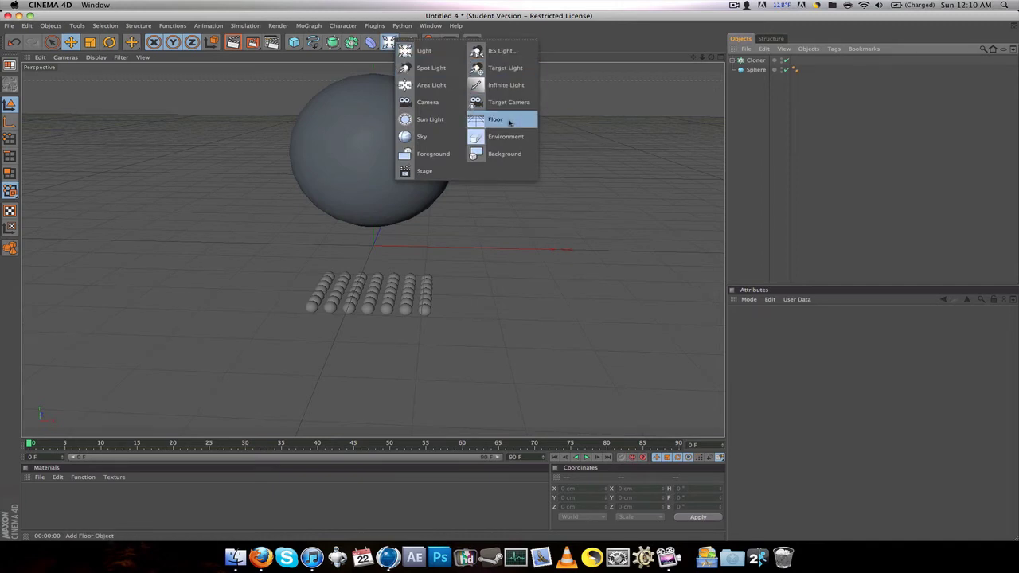
drag(511, 121, 510, 123)
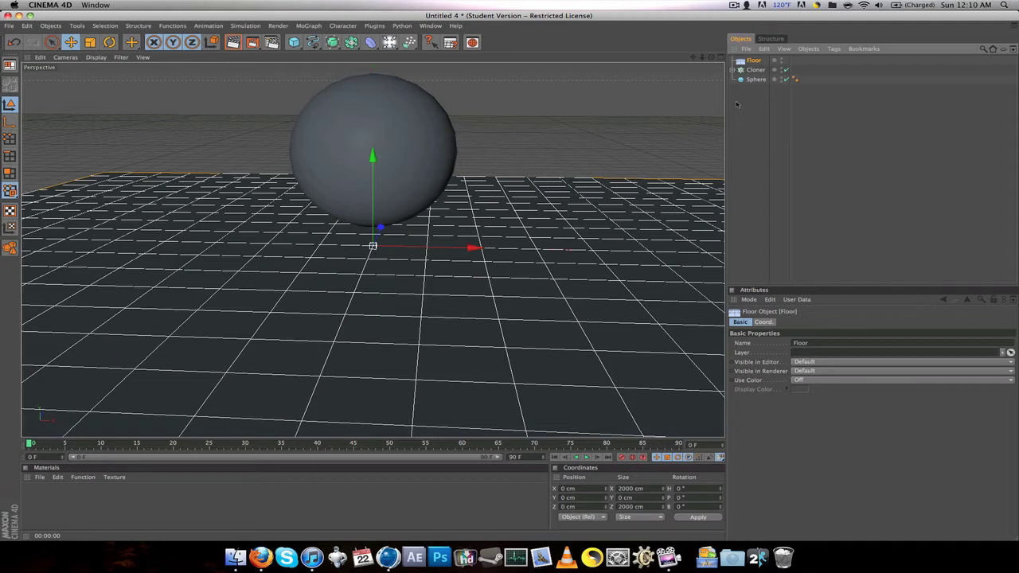
click(737, 104)
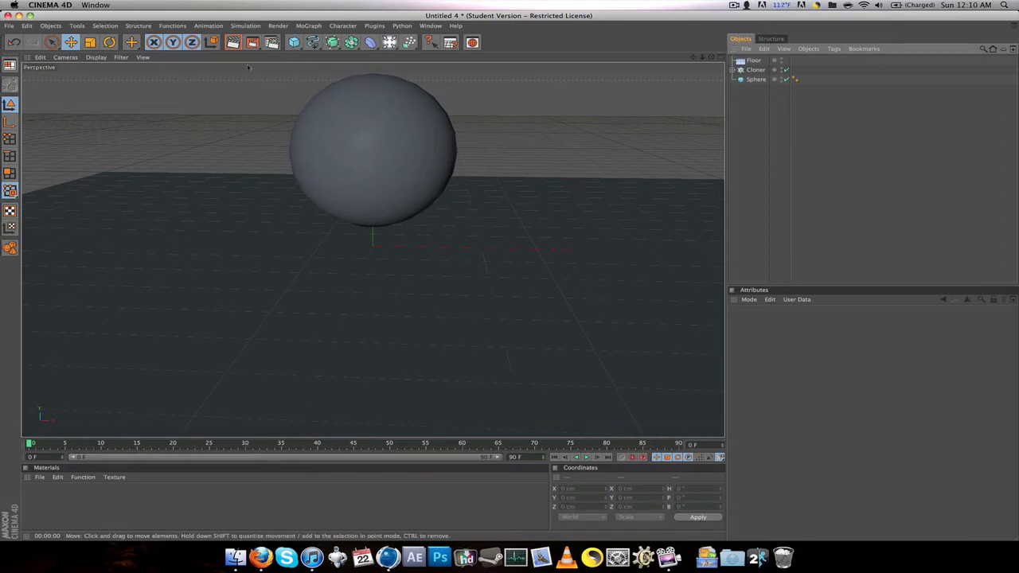
click(232, 42)
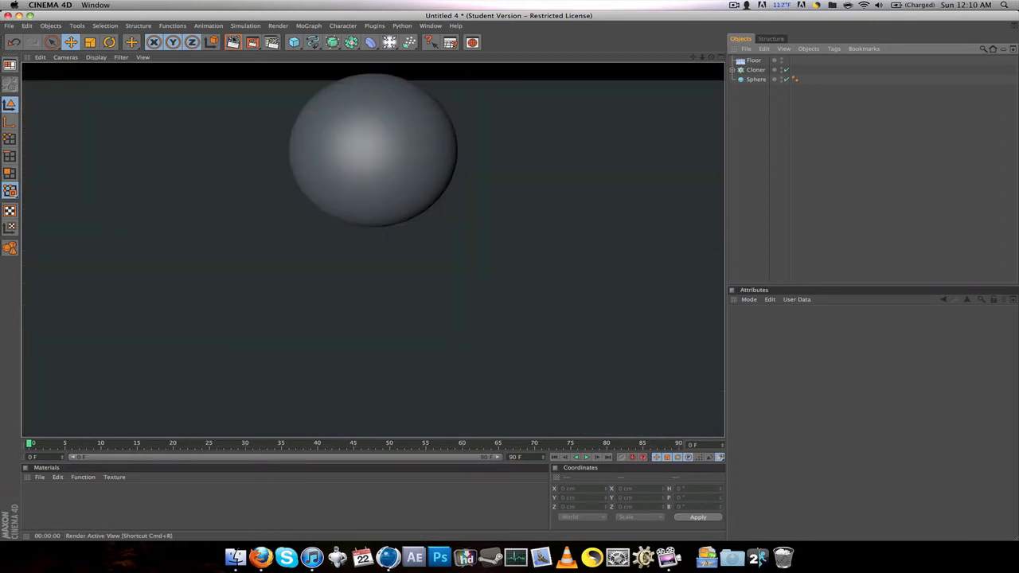
click(595, 82)
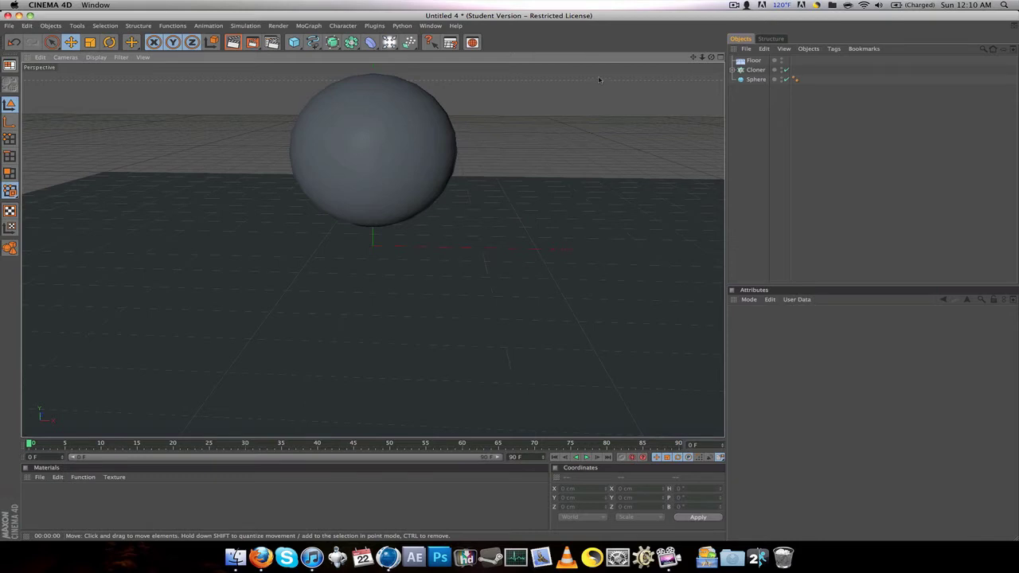
Add a Compositing tag to the Floor and turn off its Seen by Camera option.
click(753, 61)
right_click(753, 65)
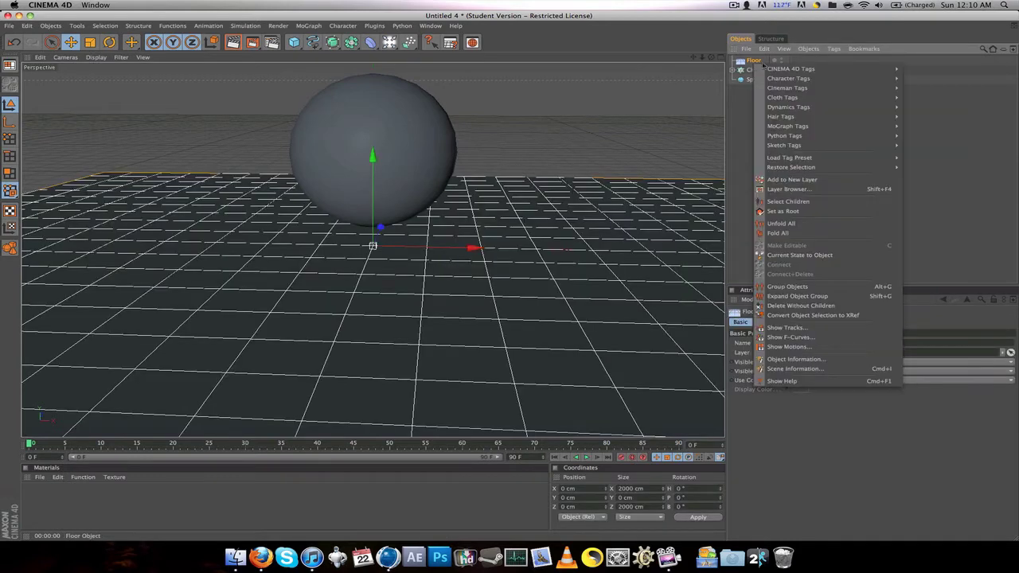
mouse_move(828, 69)
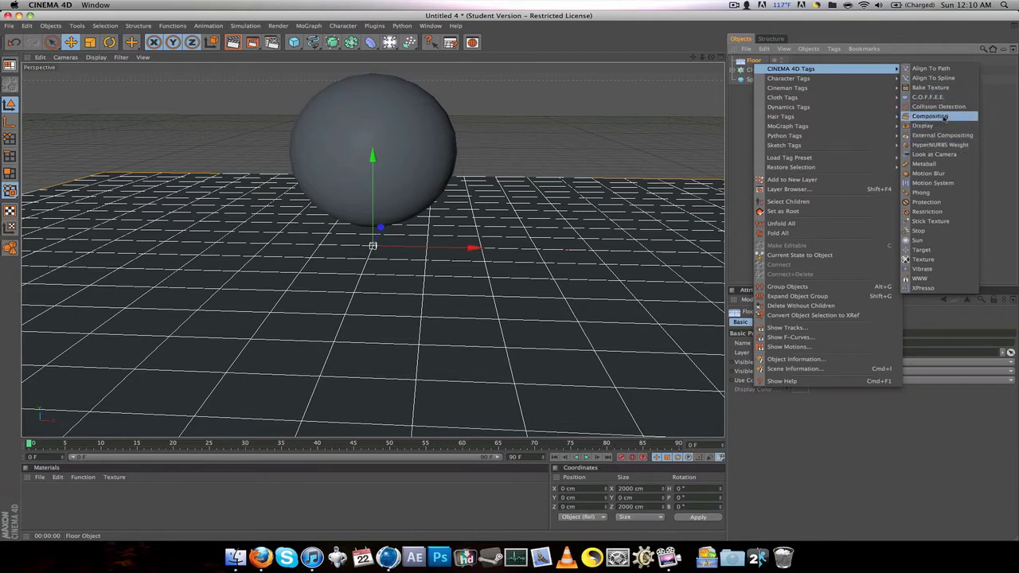
click(929, 116)
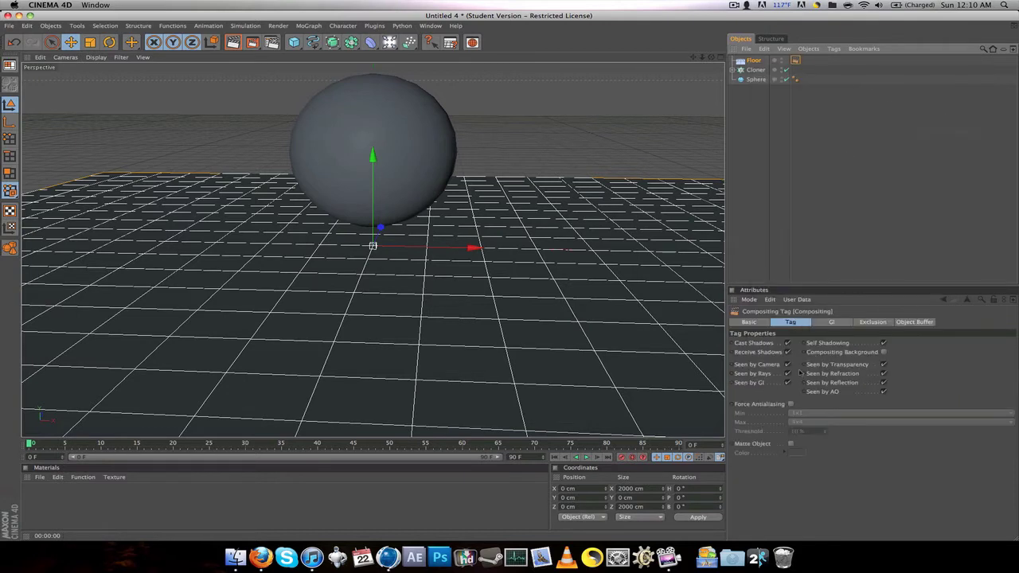
click(787, 364)
click(751, 151)
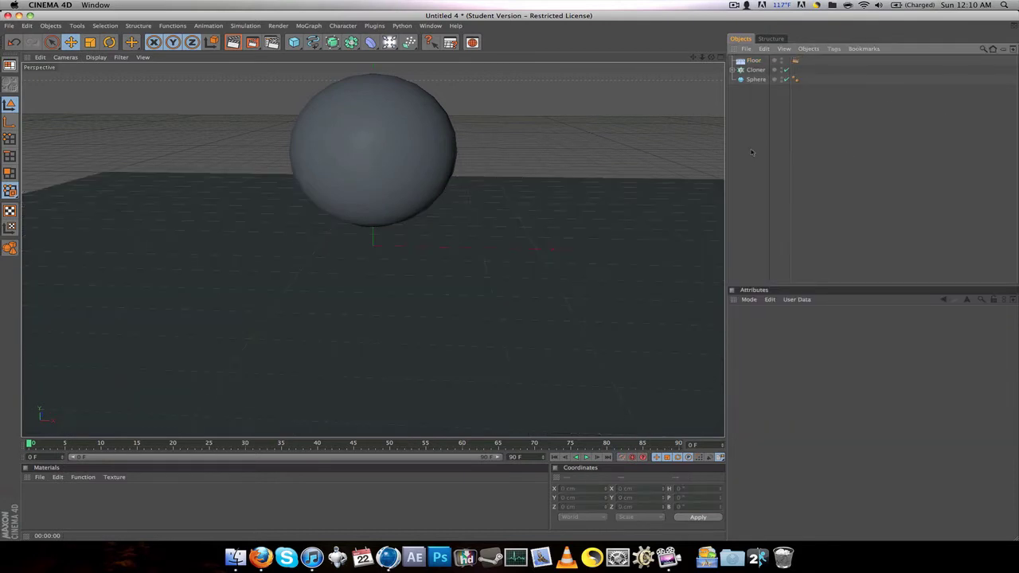
Render the perspective view to check the Floor's camera visibility and return to the normal editor display.
click(237, 43)
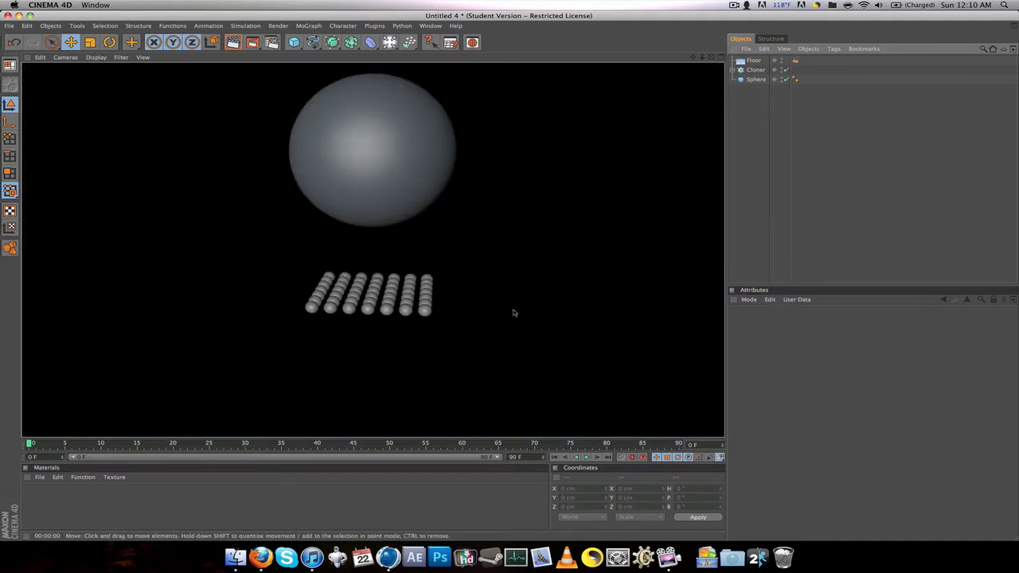
click(479, 127)
click(415, 281)
click(476, 147)
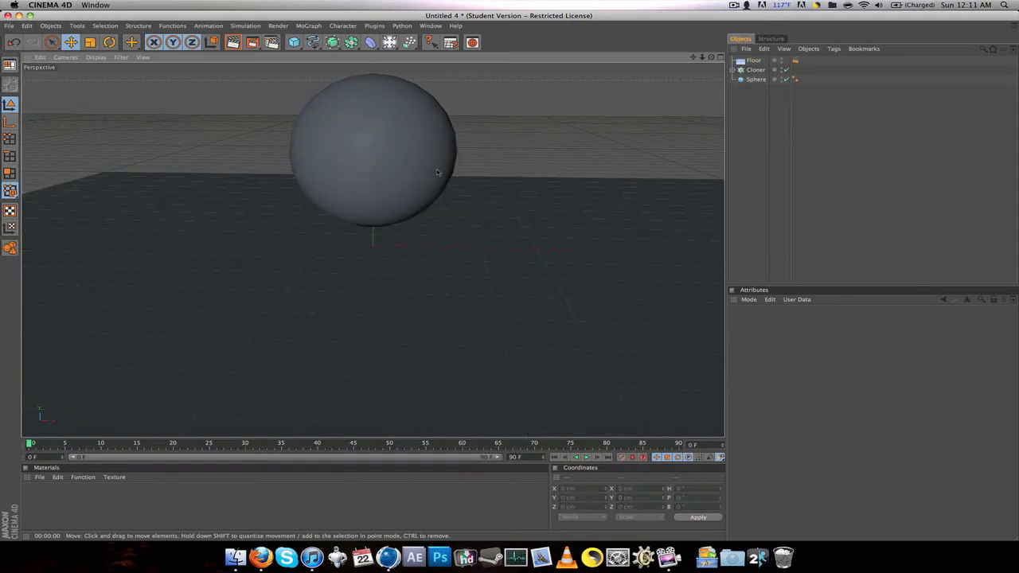
Move the Floor down along the Y axis to about -168 cm, below the grid of small spheres.
click(521, 208)
drag(370, 203, 372, 281)
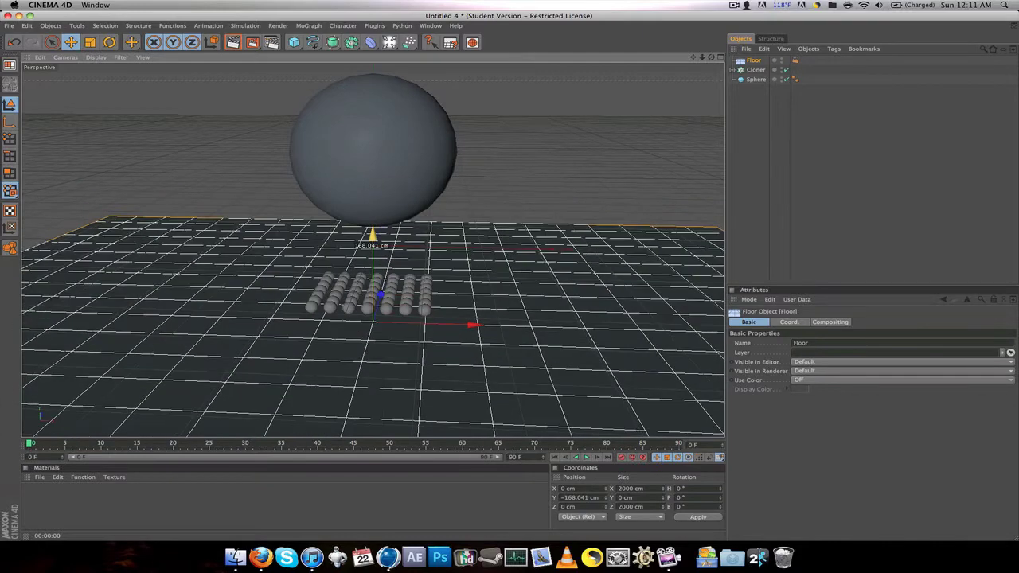
click(509, 68)
mouse_move(711, 56)
mouse_down()
mouse_move(711, 43)
mouse_move(710, 60)
mouse_up()
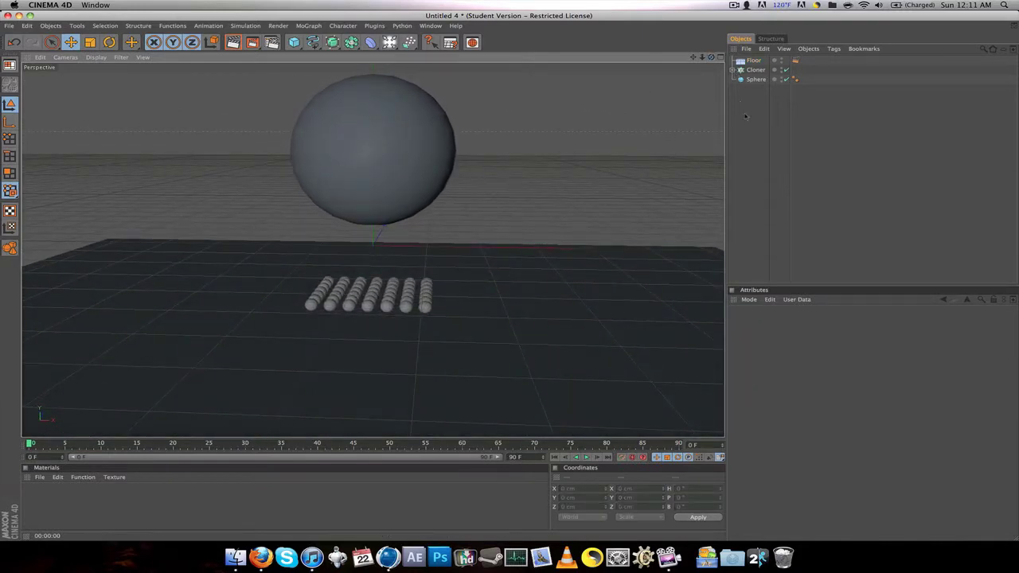
Make the Floor, Cloner and large sphere rigid bodies with dynamics tags.
drag(742, 116, 742, 11)
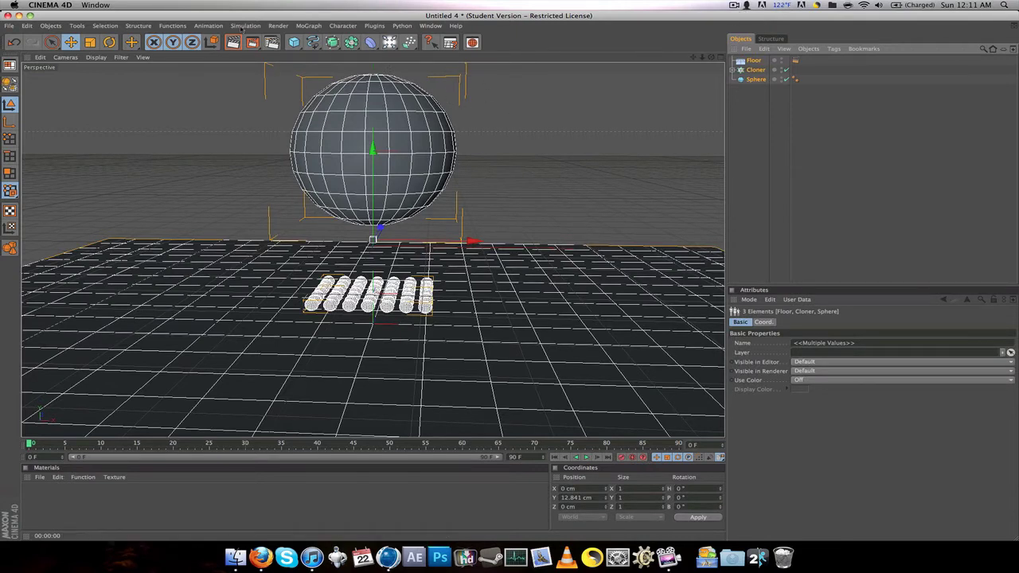
click(242, 26)
mouse_move(255, 49)
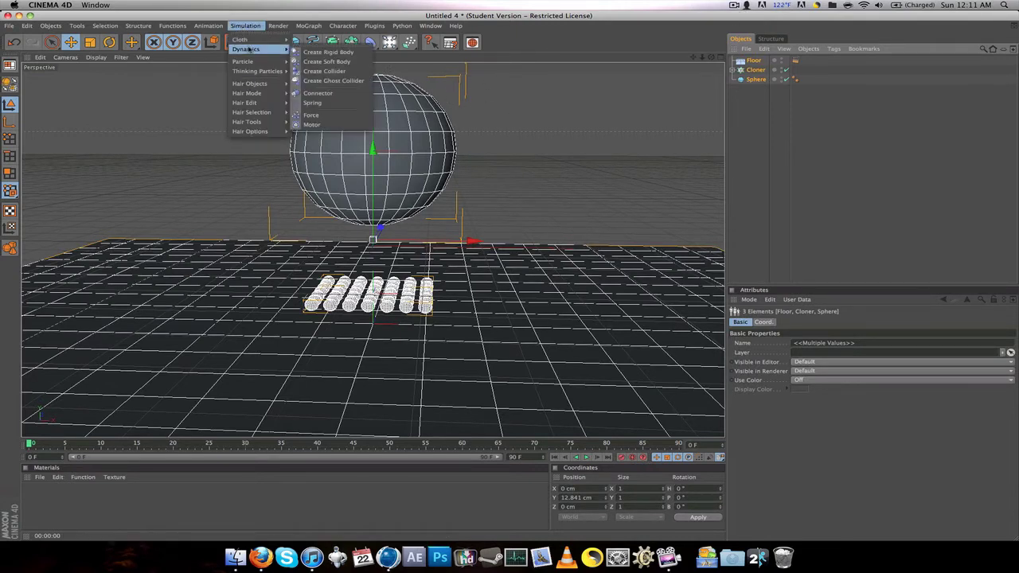
click(351, 53)
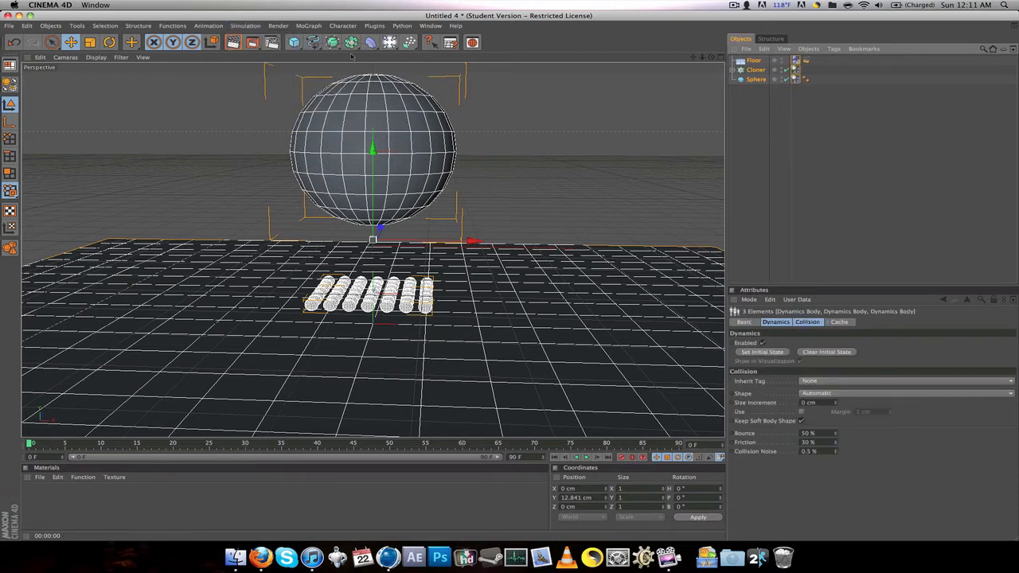
click(756, 93)
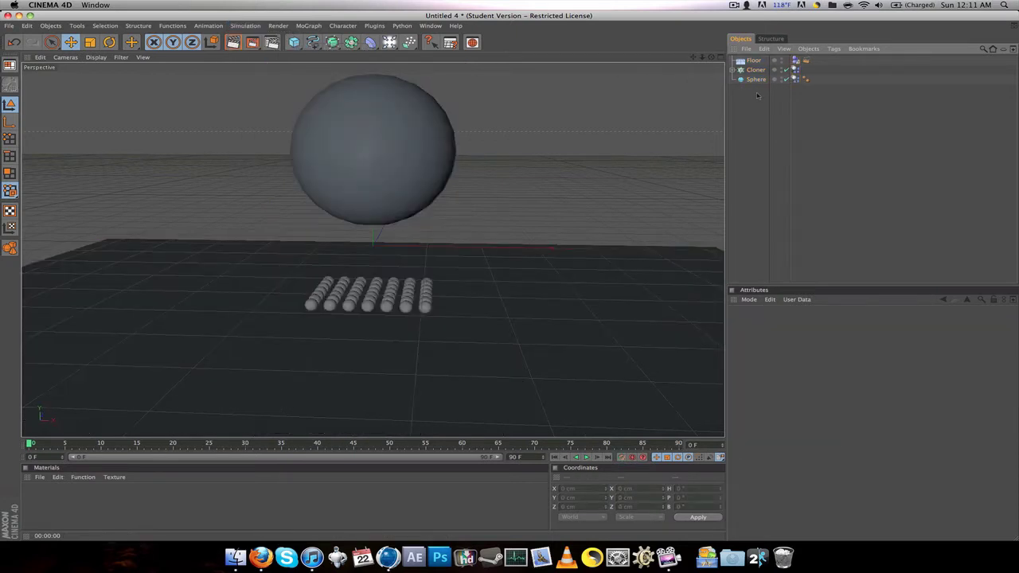
drag(754, 101, 750, 57)
right_click(758, 80)
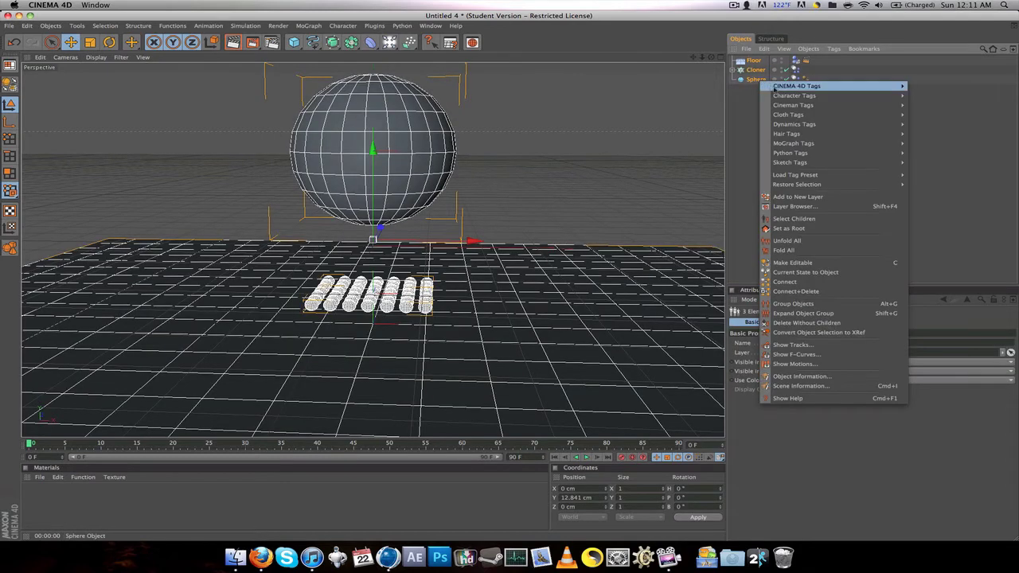
mouse_move(796, 145)
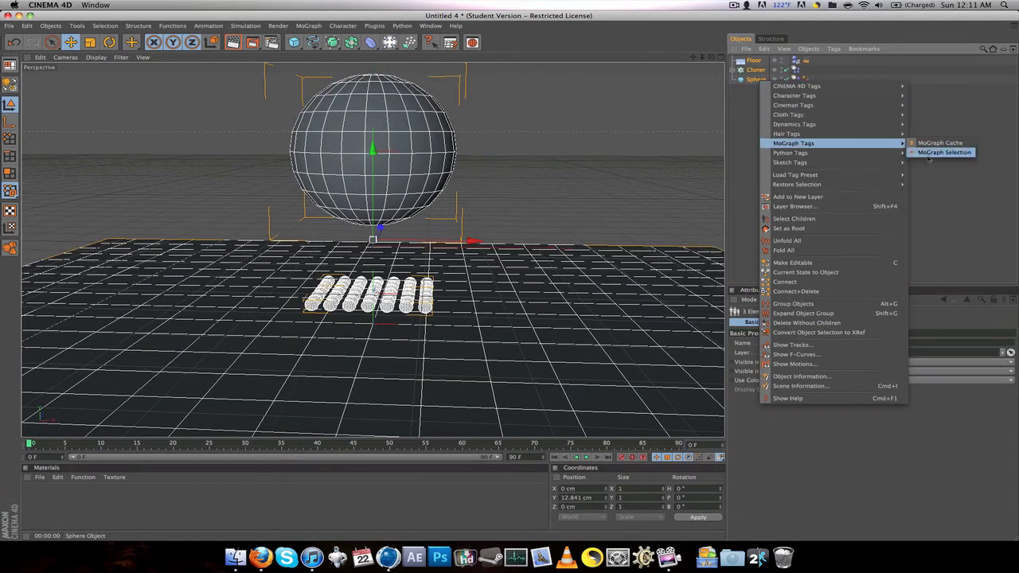
click(945, 122)
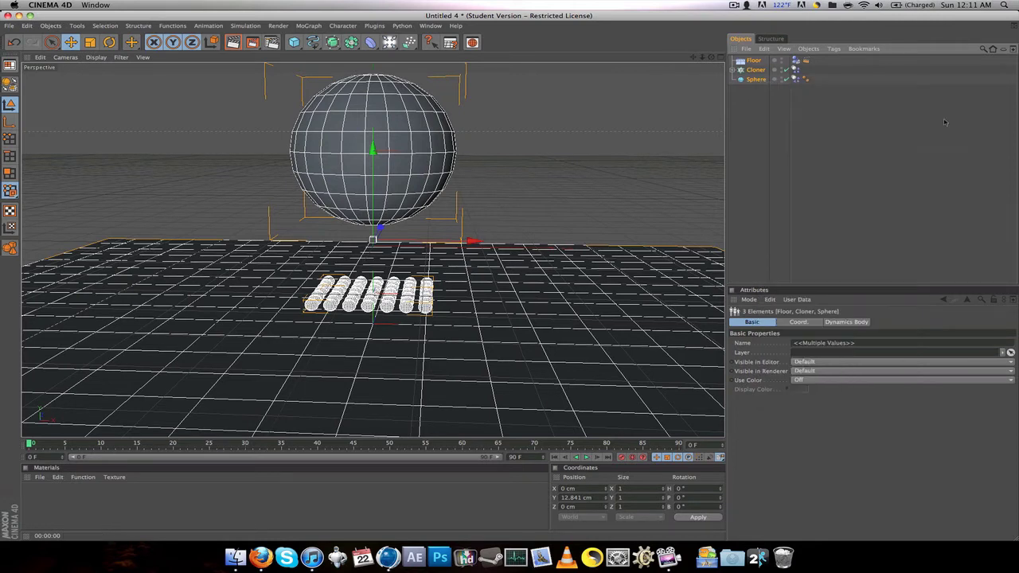
click(791, 137)
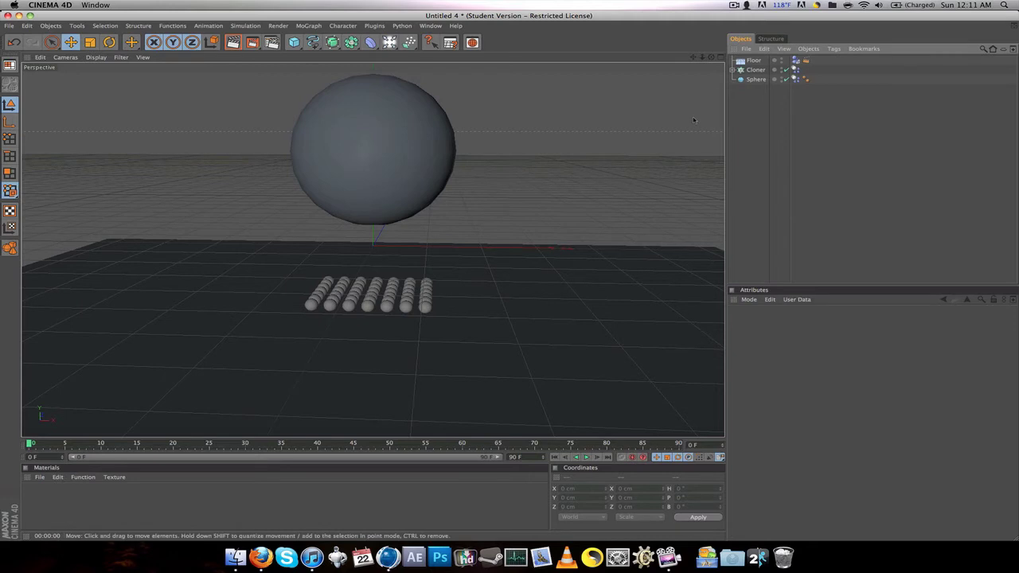
Play the dynamics simulation of the falling spheres and return to frame 0.
click(451, 137)
key(super+z)
click(621, 323)
click(586, 457)
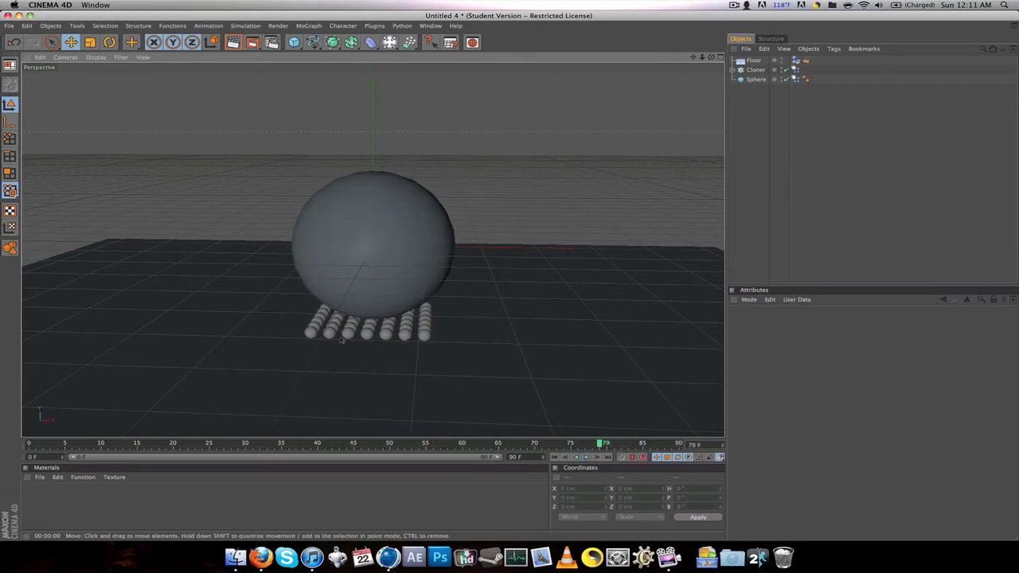
click(31, 443)
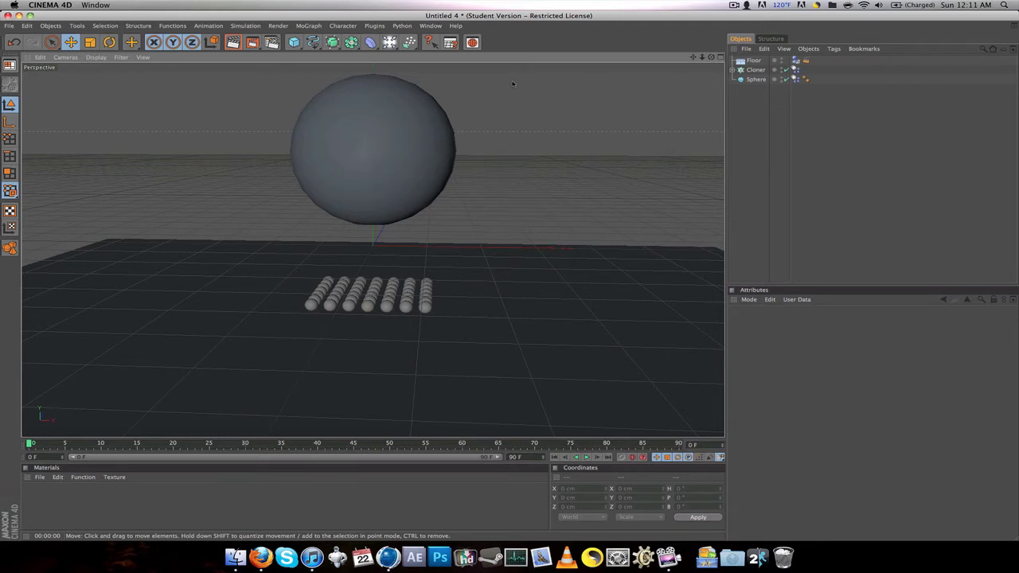
Set Dynamic to Off in the large sphere's Dynamics Body tag and play the simulation.
click(749, 80)
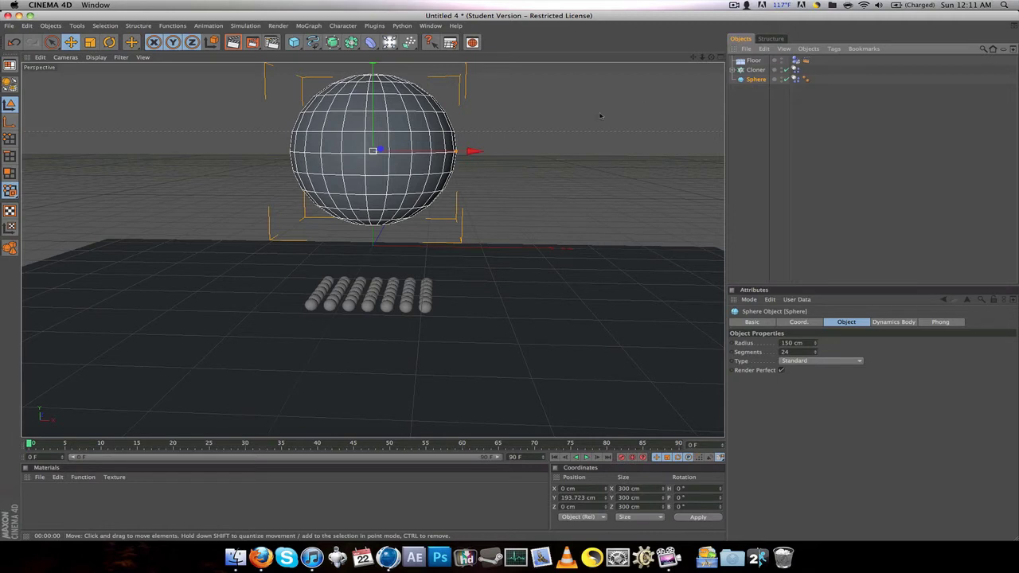
click(797, 81)
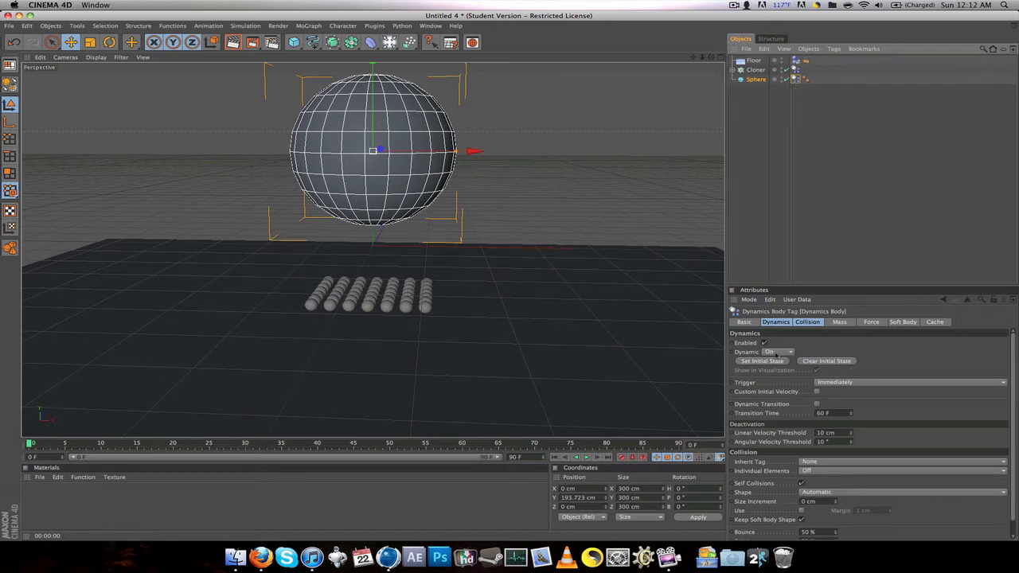
click(781, 324)
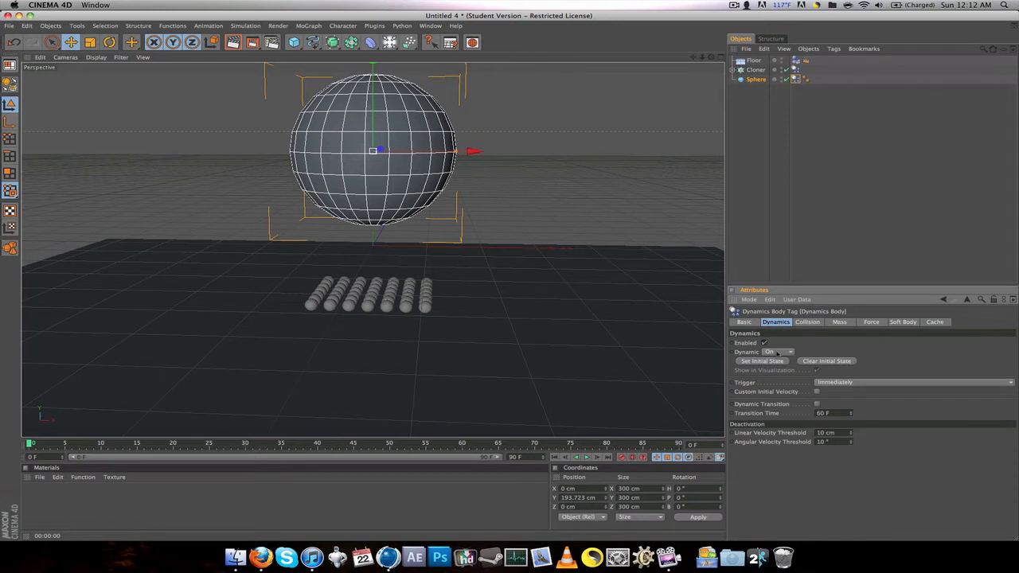
click(778, 353)
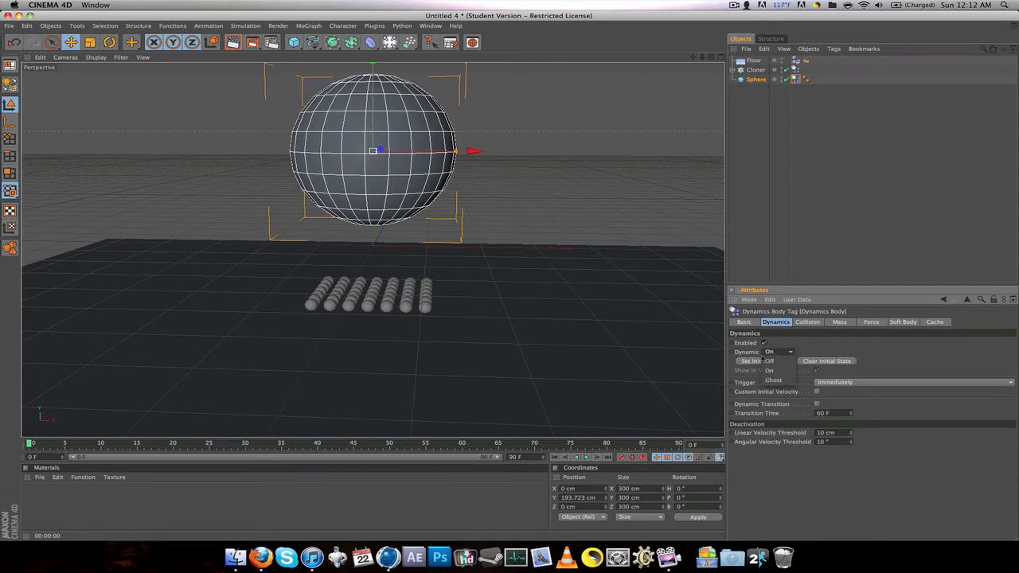
click(780, 371)
click(691, 382)
click(586, 457)
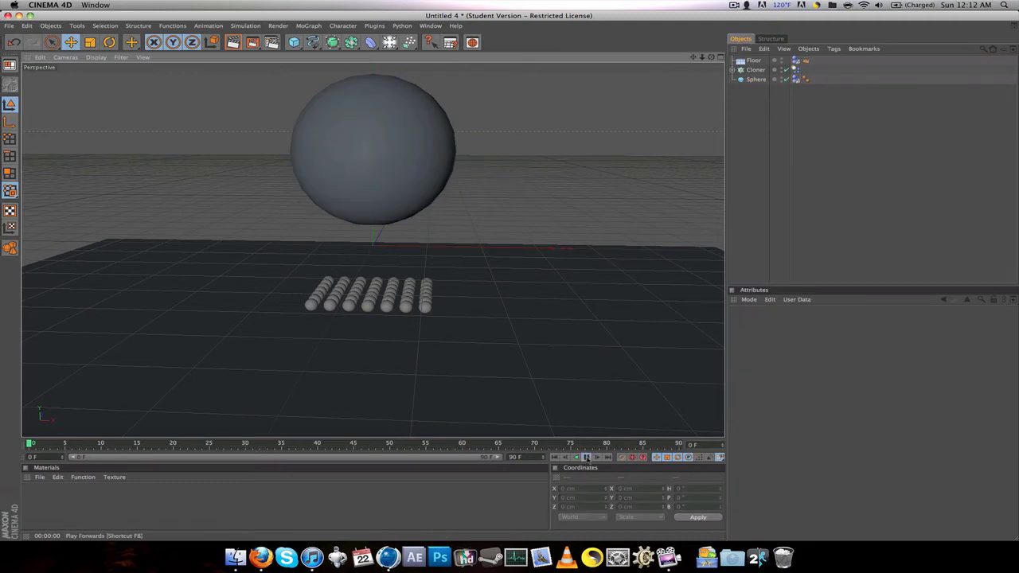
click(380, 99)
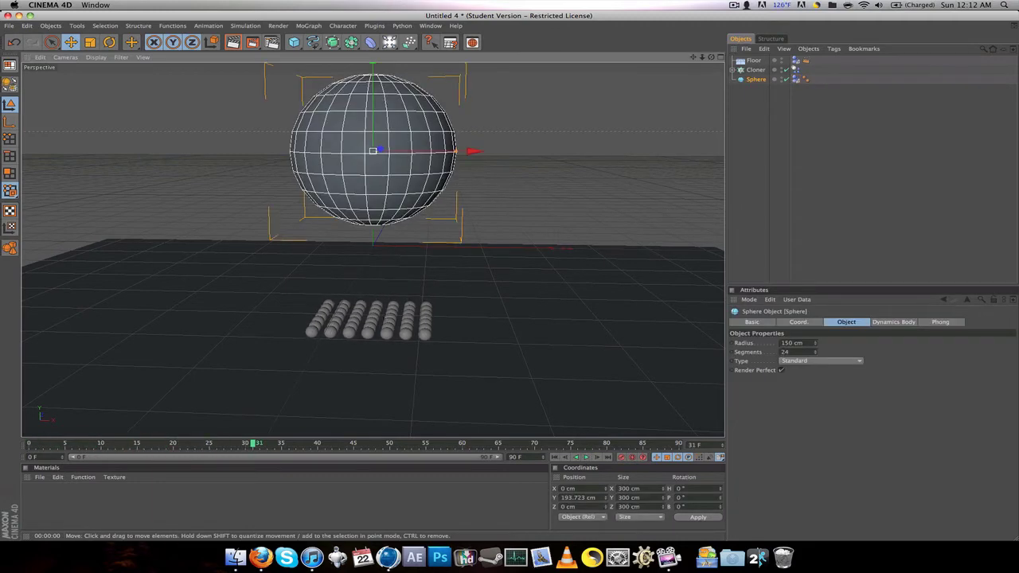
From frame 0, move the Cloner above the large sphere to a Y position of about 471 cm and play the simulation.
click(390, 315)
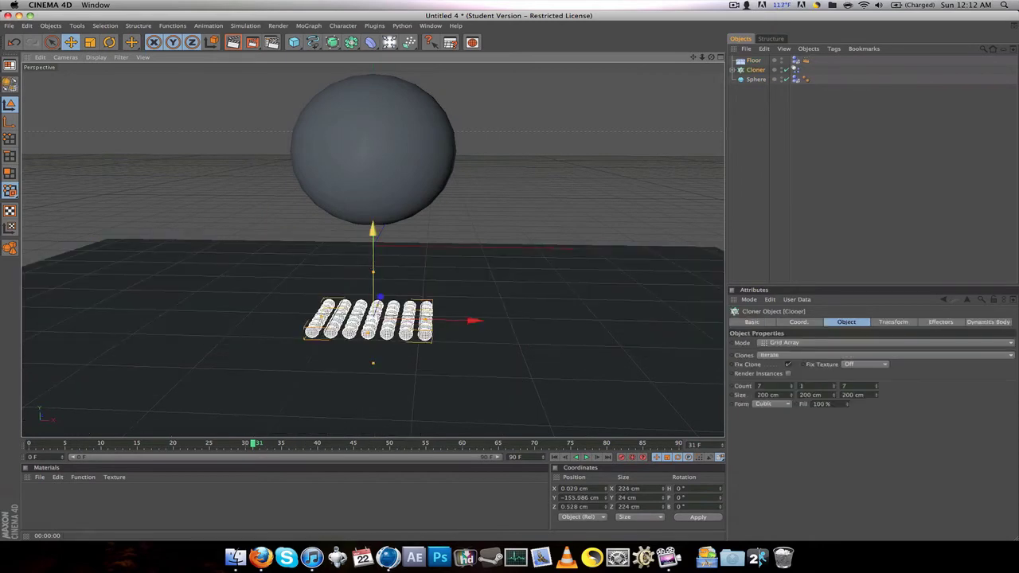
scroll(459, 206, down, 3)
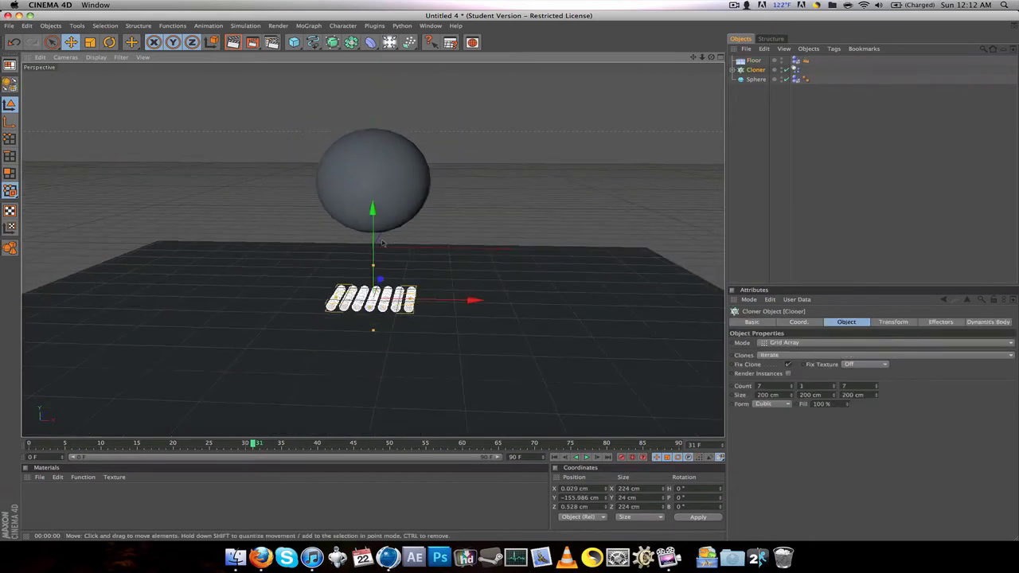
click(24, 446)
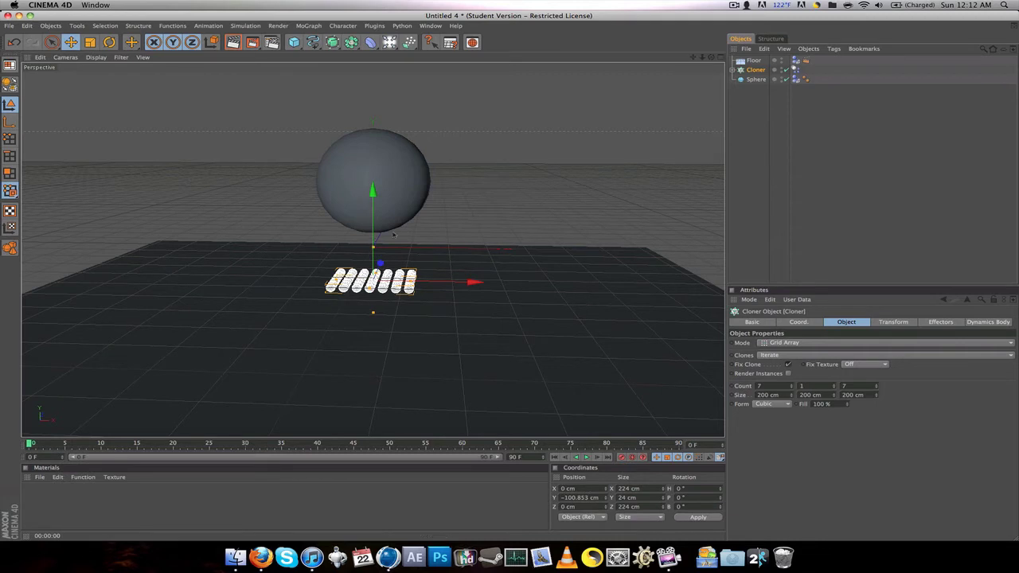
drag(372, 227, 373, 95)
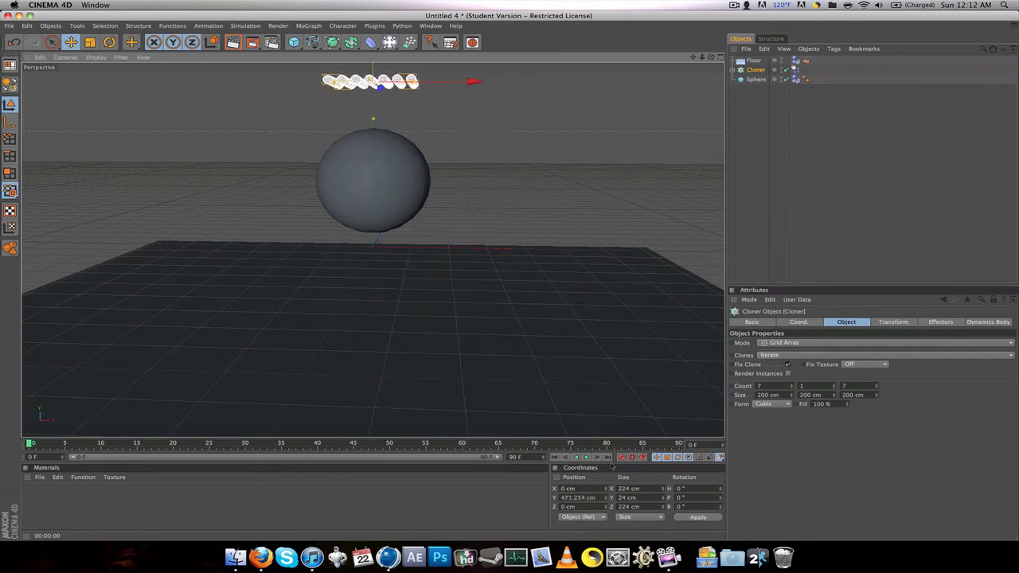
click(587, 457)
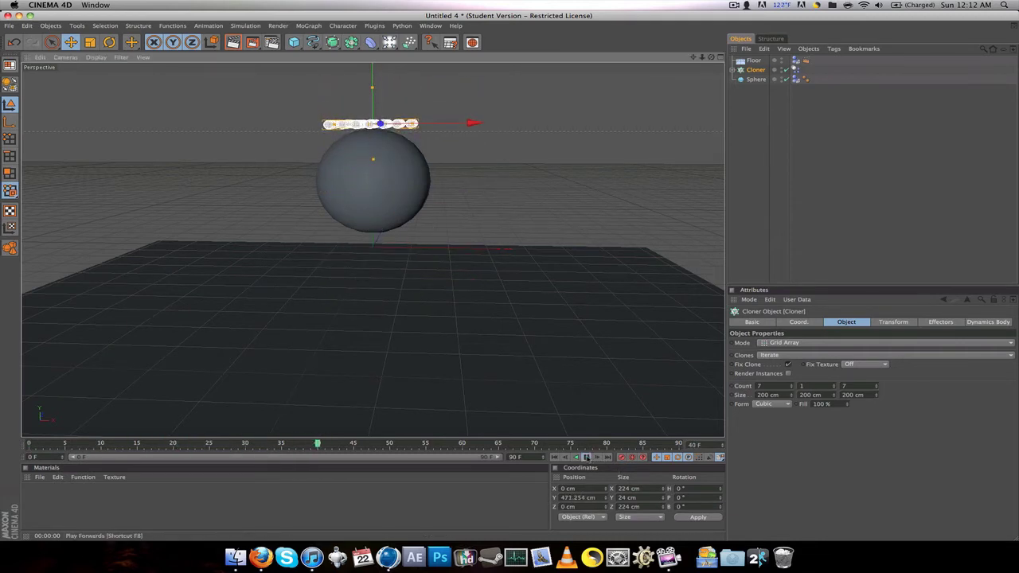
click(587, 457)
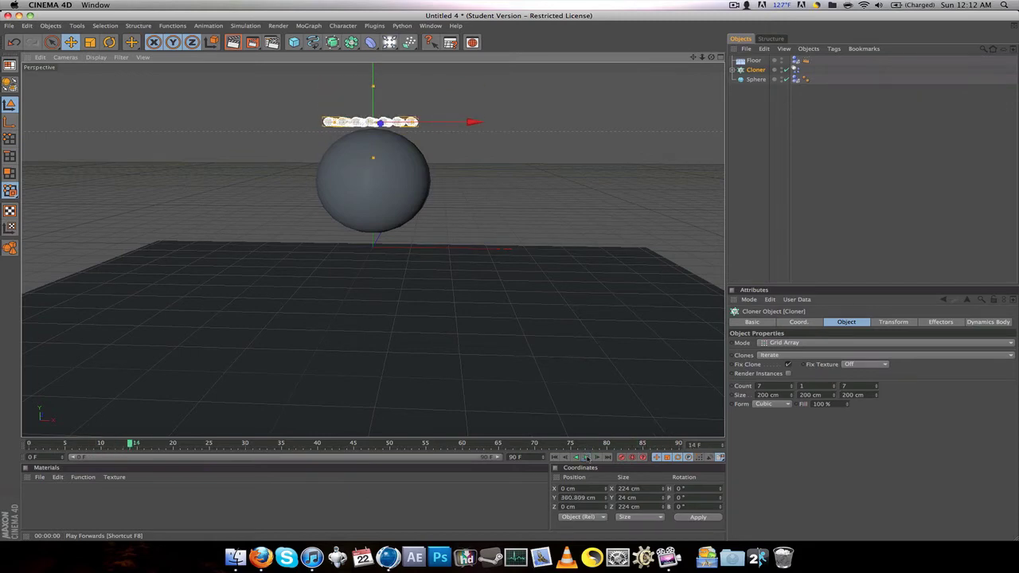
Undo the Cloner's move, the large sphere's dynamics change and the rigid body tags on all three objects.
click(285, 406)
key(super+z)
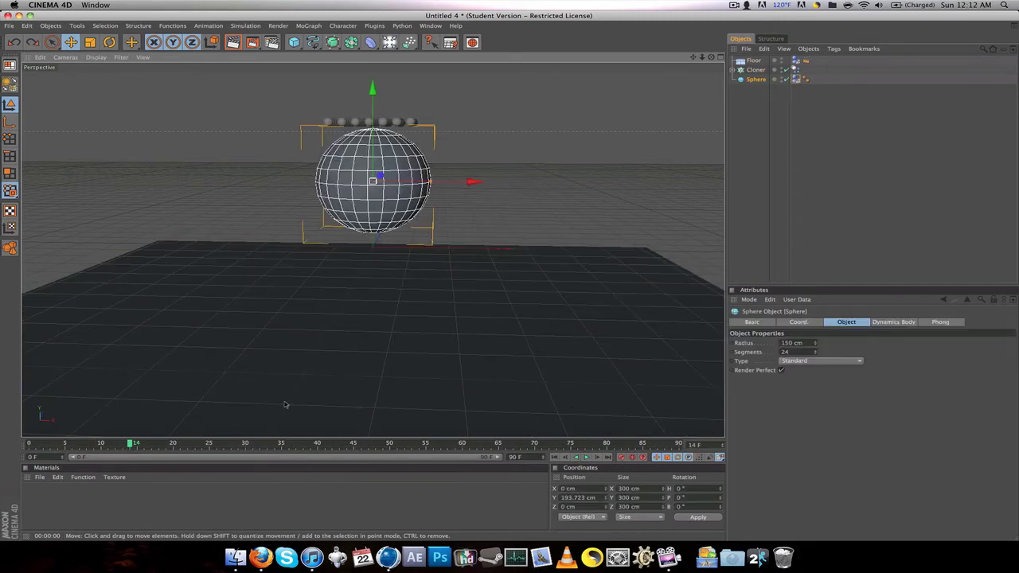
key(super+z)
key(super+z)
key(super+z)
key(super+z)
key(super+z)
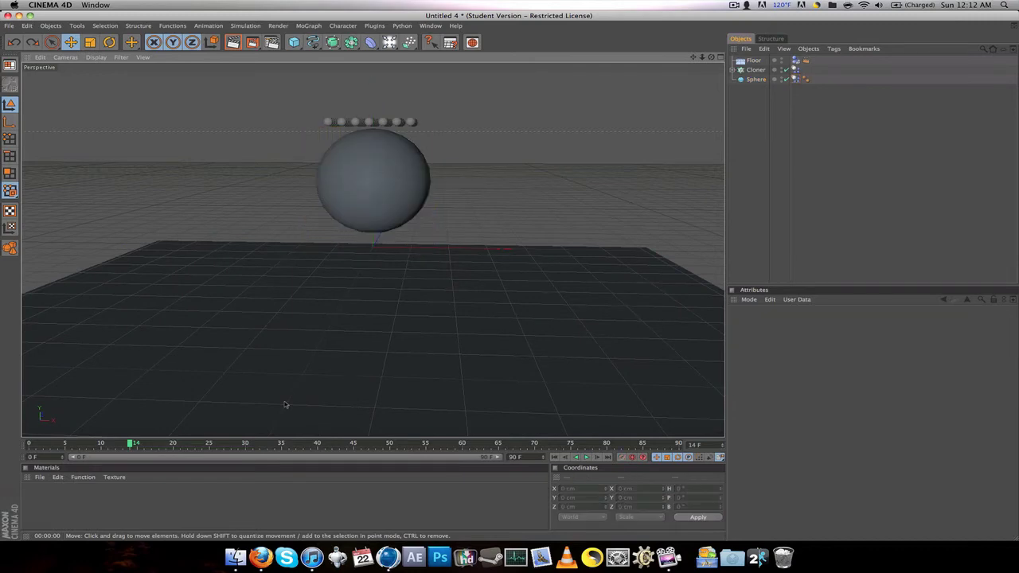
key(super+z)
key(super+z)
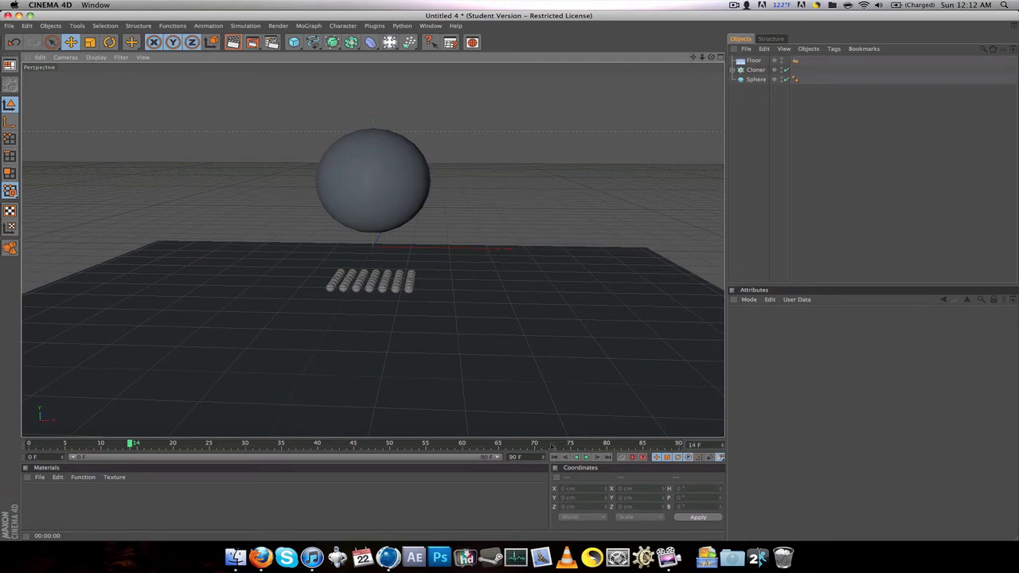
Play the animation briefly without dynamics tags, stop it and rewind the timeline.
click(587, 457)
click(586, 457)
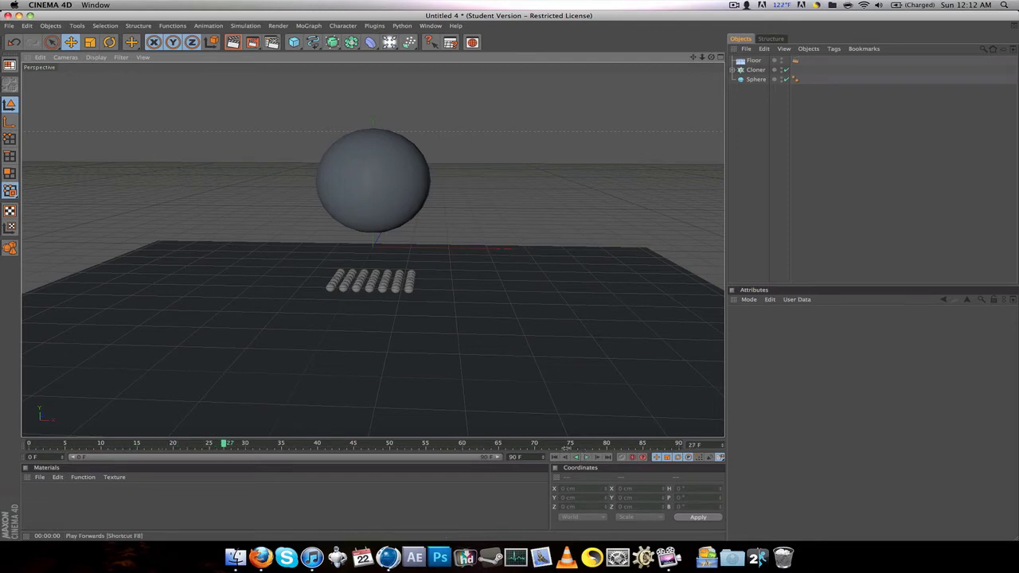
click(48, 443)
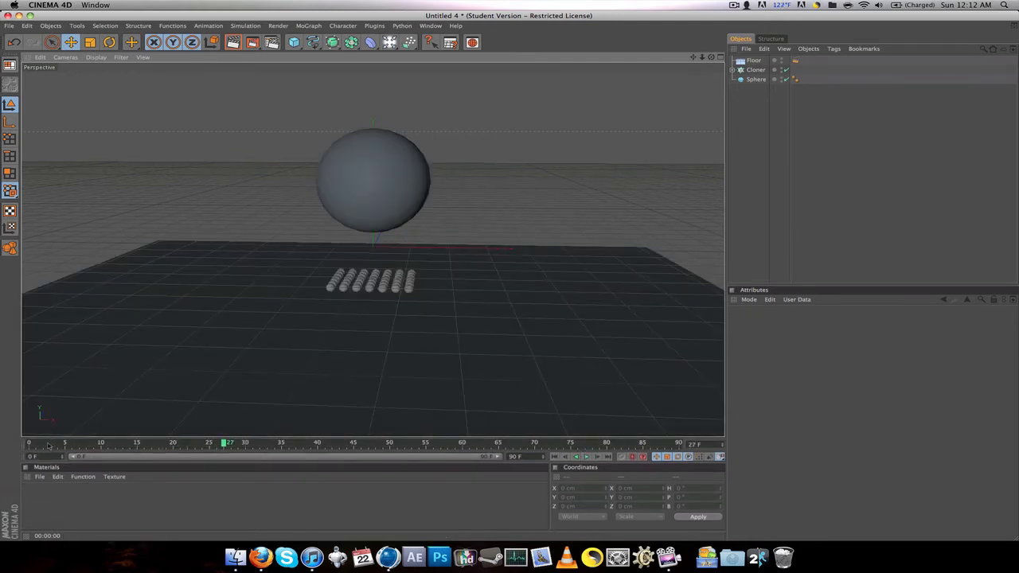
At frame 0, raise the Cloner to a Y position of about -63 cm and play the animation briefly.
drag(44, 442, 29, 443)
click(388, 289)
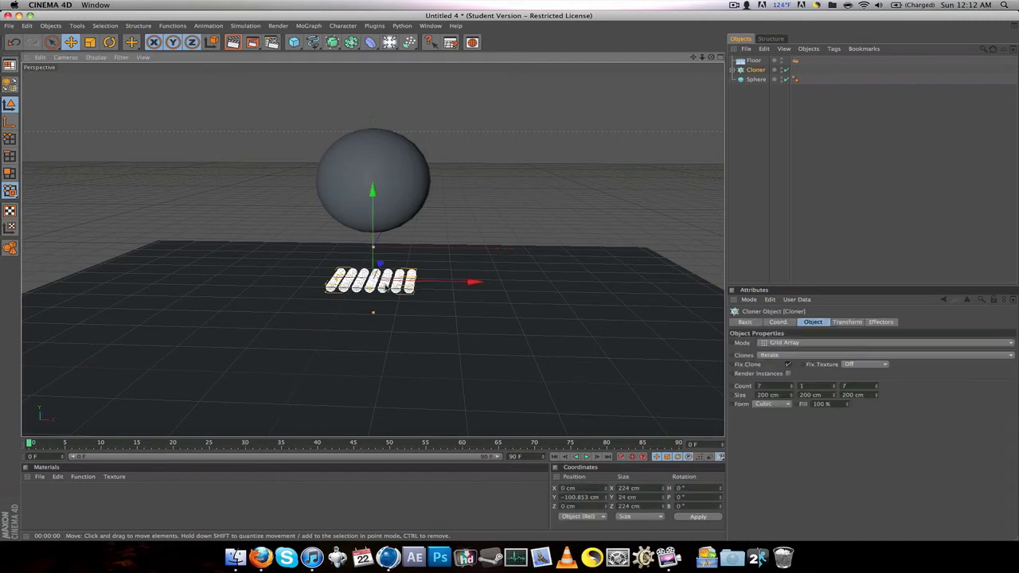
drag(372, 250, 372, 237)
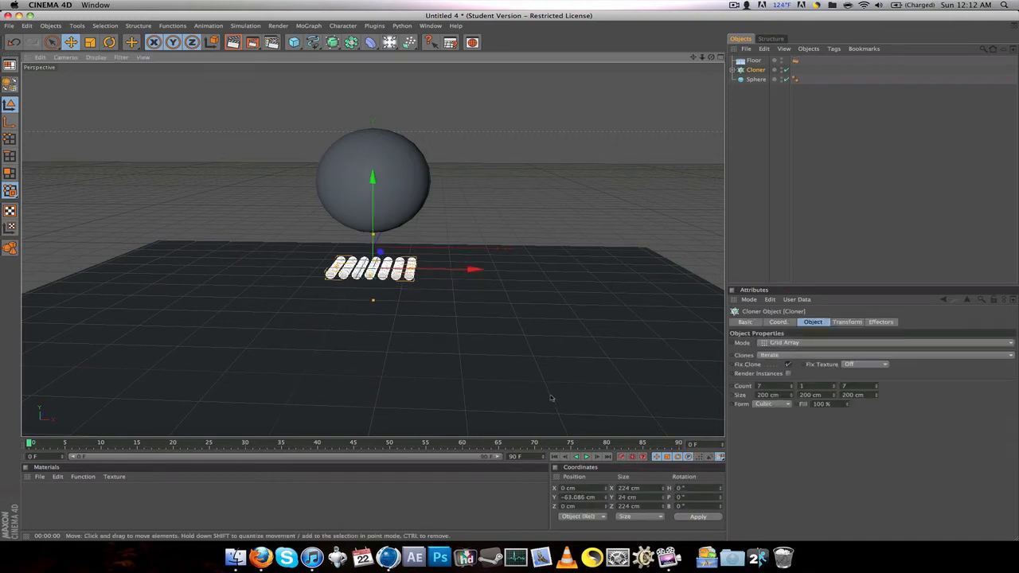
click(586, 456)
Add rigid body dynamics tags to the Floor, Cloner and large Sphere together.
drag(785, 106, 745, 59)
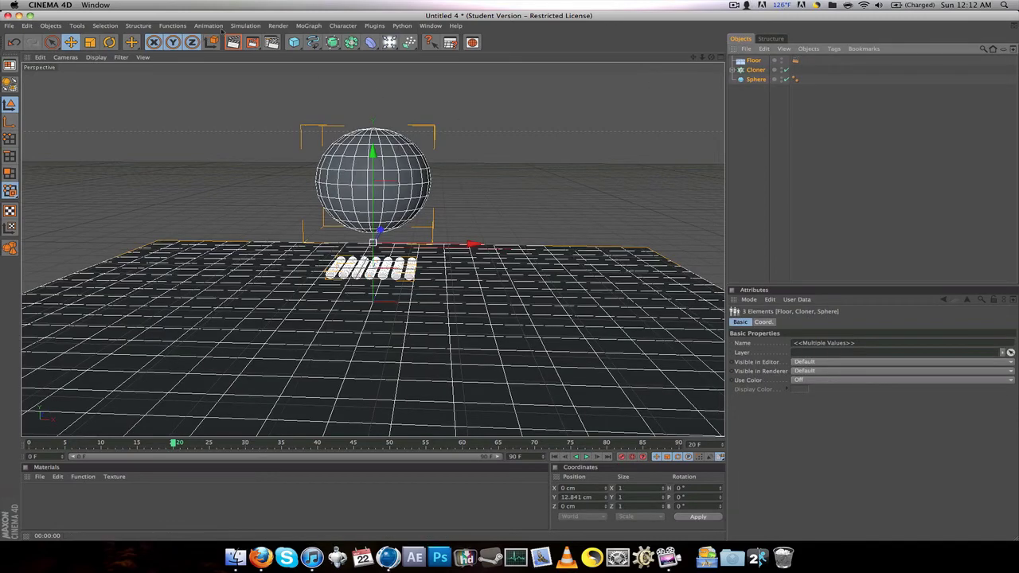
click(247, 27)
mouse_move(251, 49)
click(319, 50)
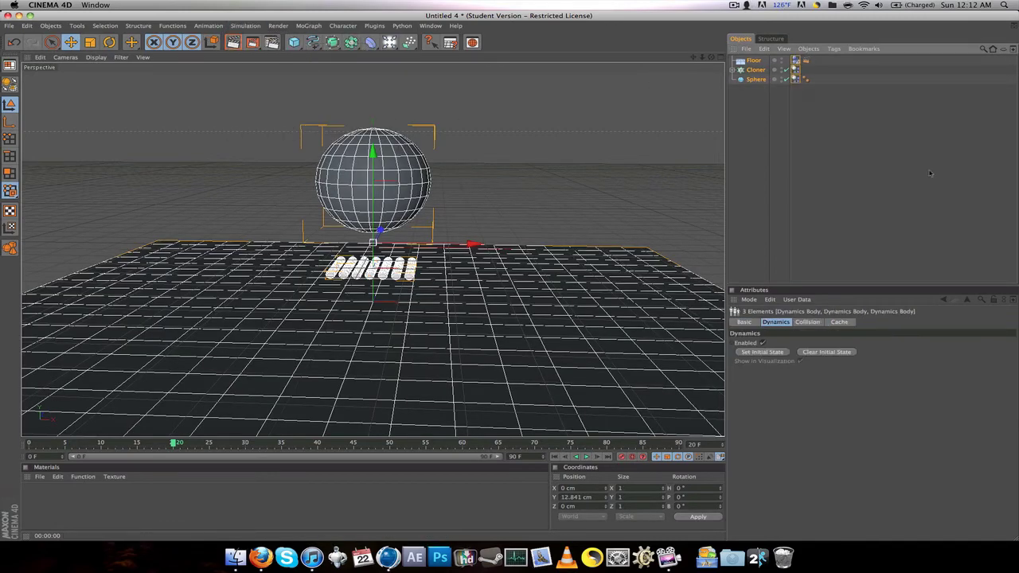
Set Dynamic to Off in the large sphere's Dynamics Body tag, then test-play the simulation and rewind to frame 0.
click(749, 107)
click(753, 80)
click(795, 79)
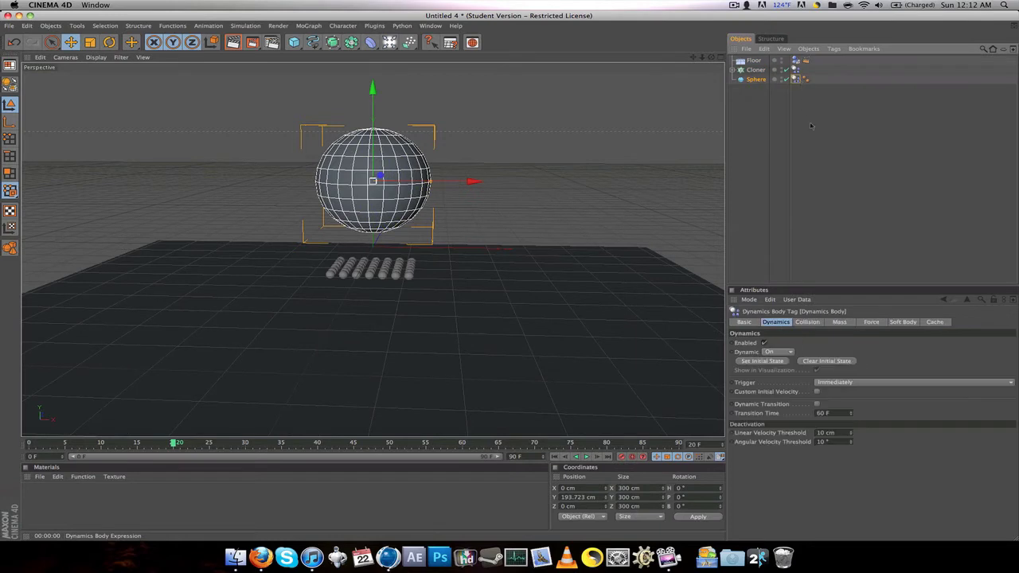
click(778, 340)
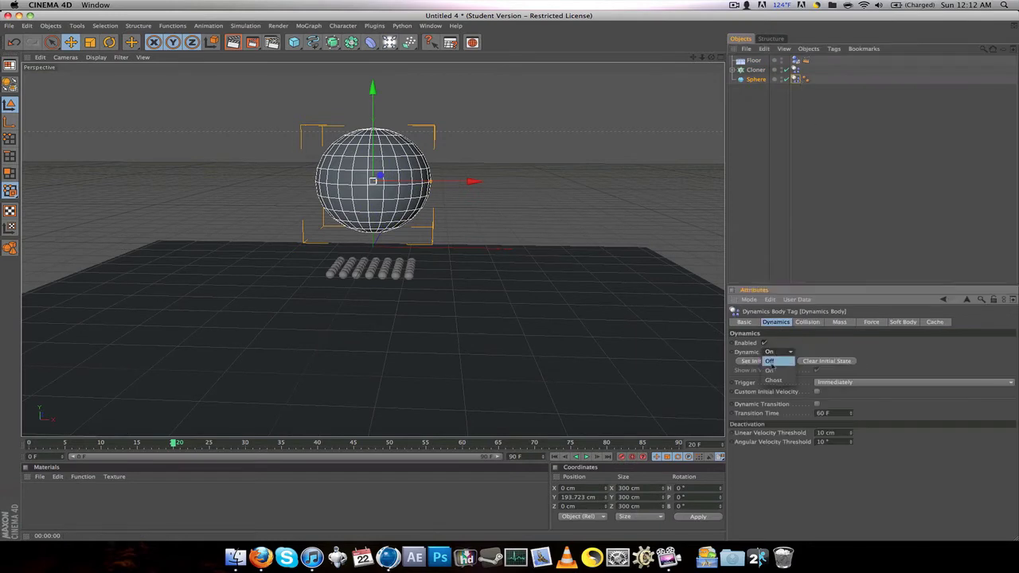
click(644, 232)
key(F8)
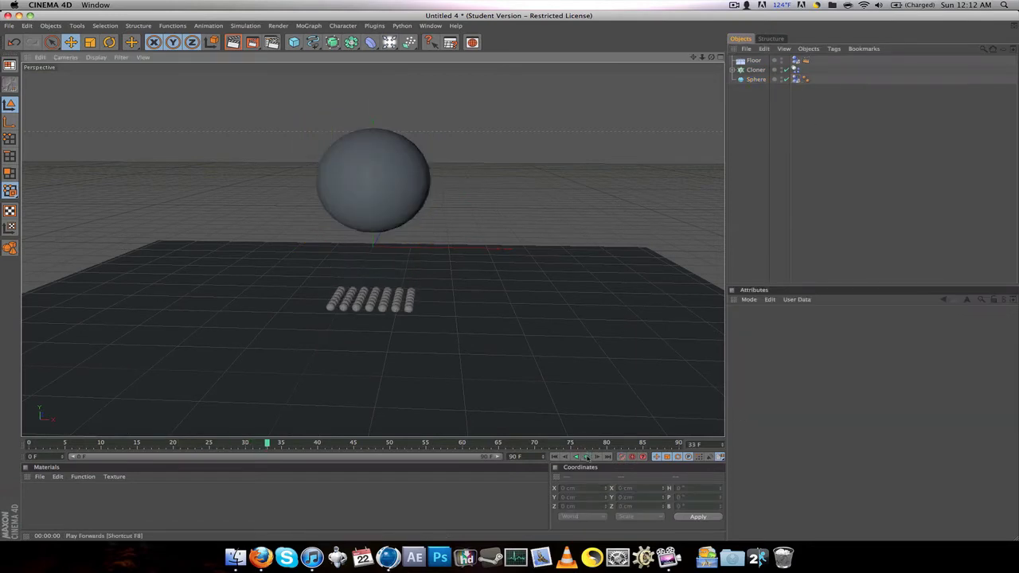
mouse_move(227, 443)
mouse_down()
mouse_move(89, 455)
mouse_move(29, 443)
mouse_up()
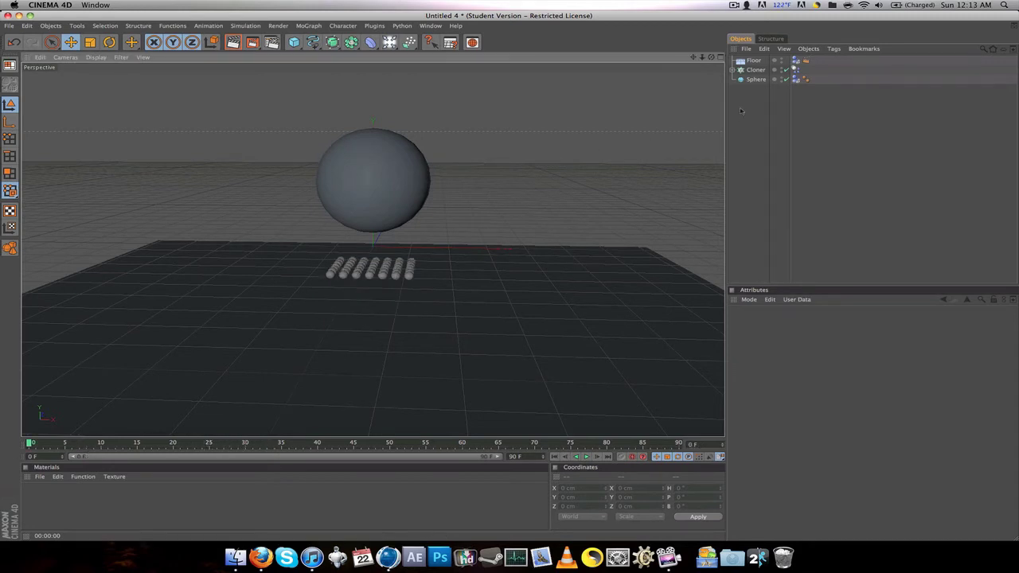
Add a Random effector to the Cloner with the Cloner and its child Sphere.1 selected.
click(740, 70)
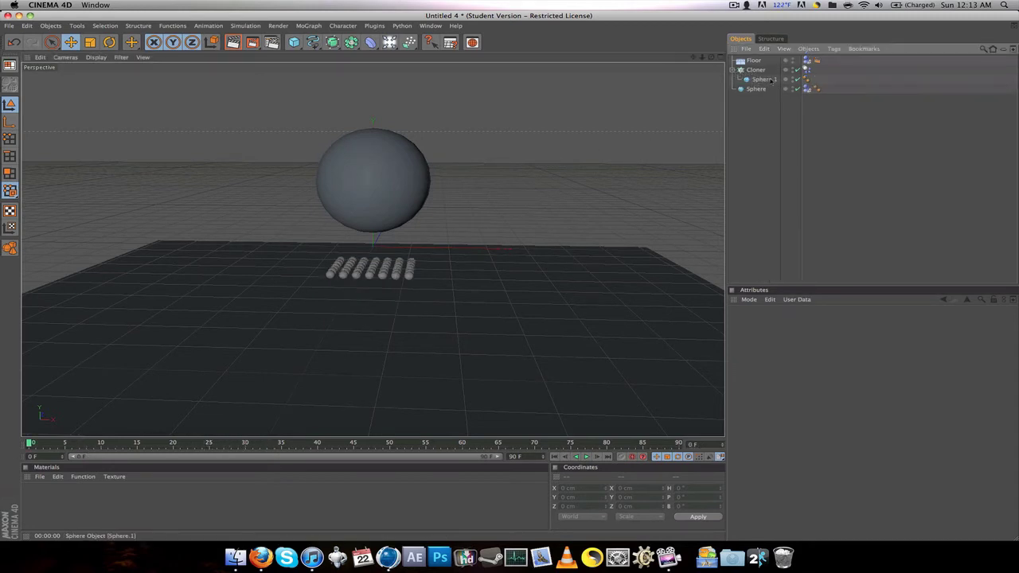
drag(756, 79, 753, 82)
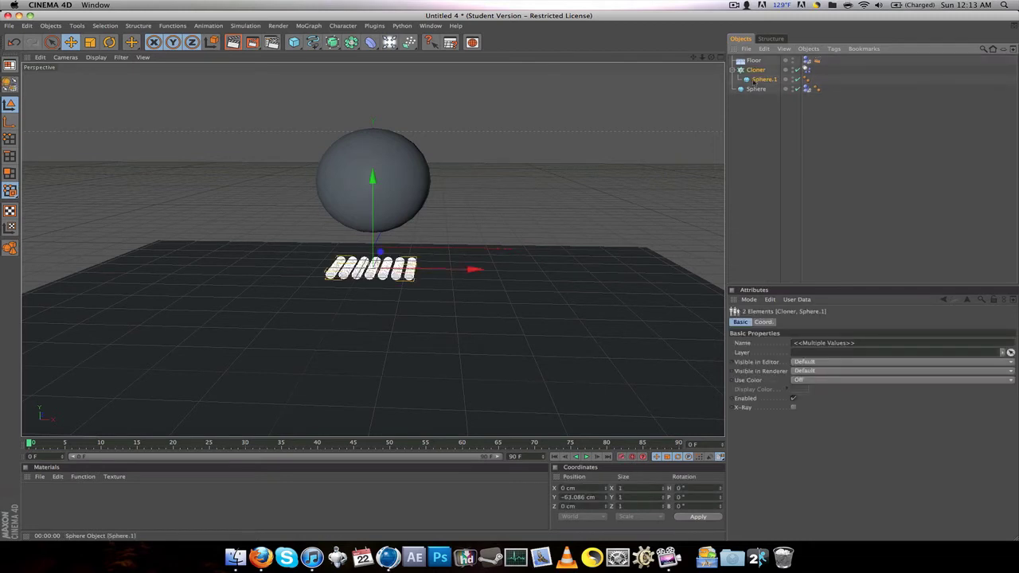
click(753, 107)
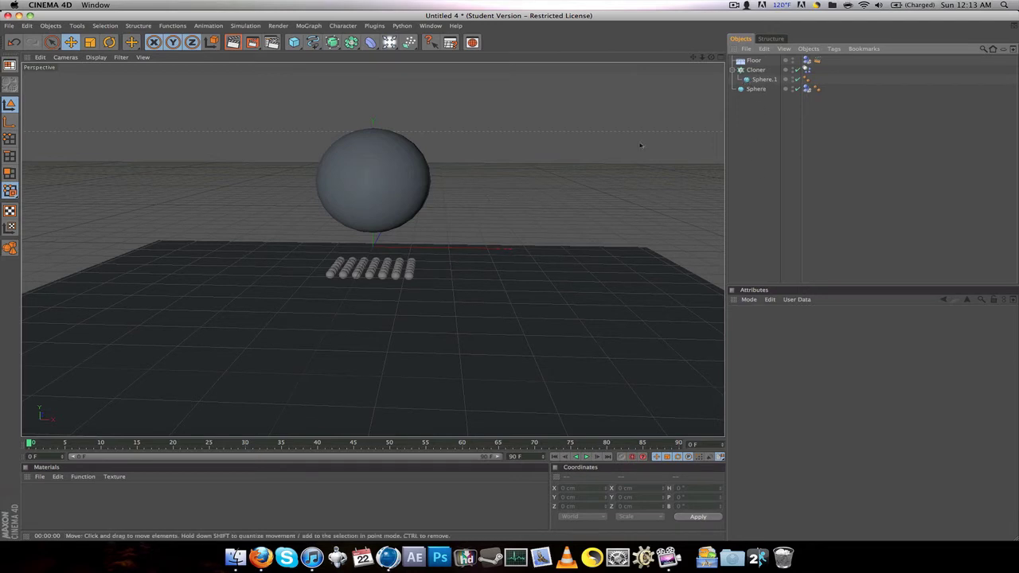
click(760, 72)
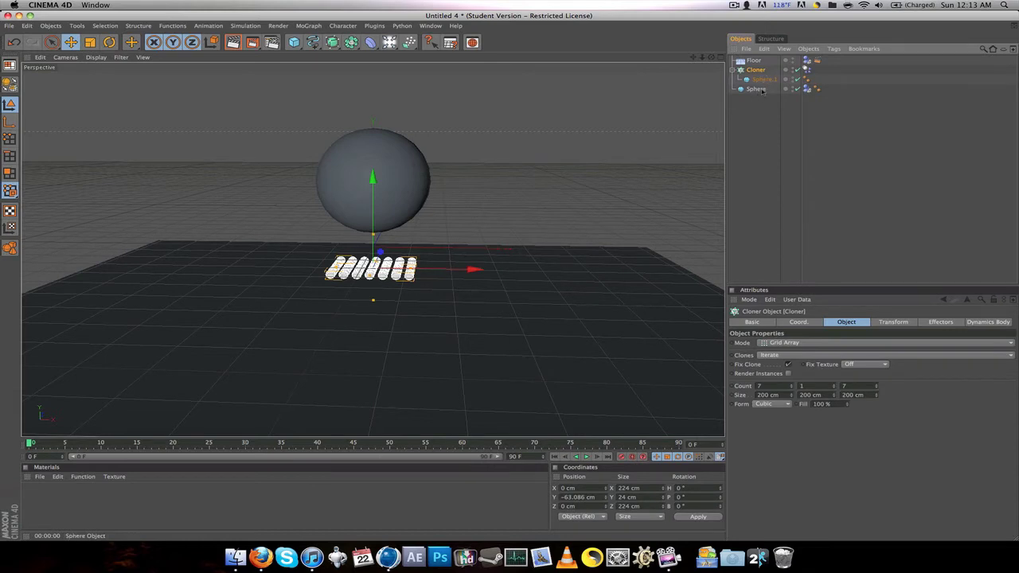
shift+click(762, 91)
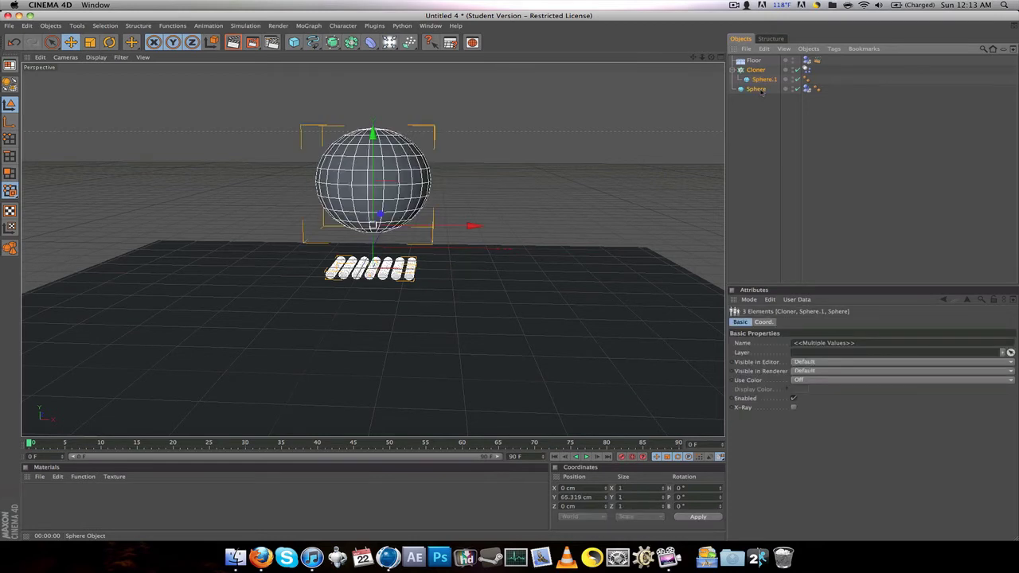
click(760, 96)
click(756, 70)
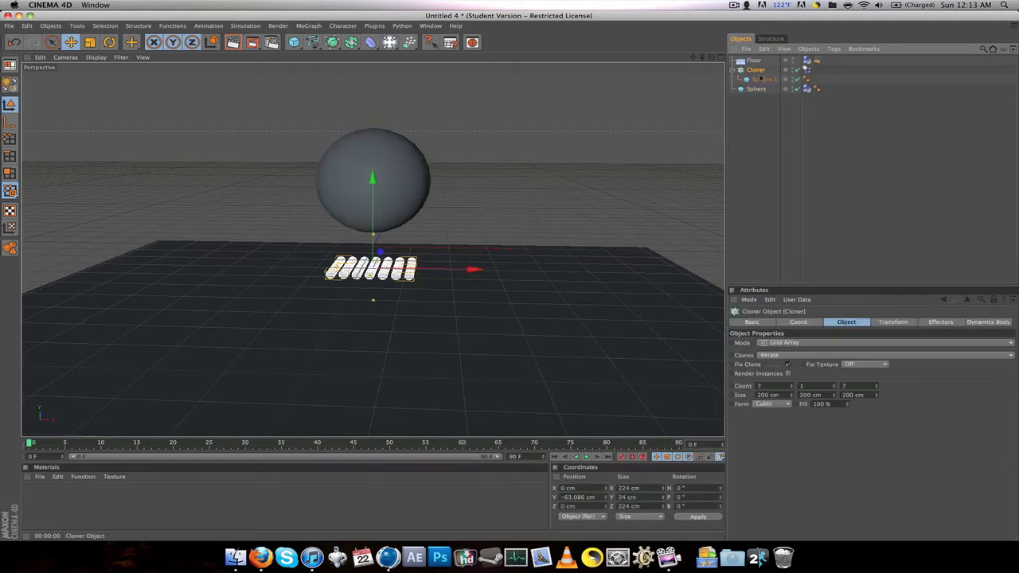
shift+click(766, 79)
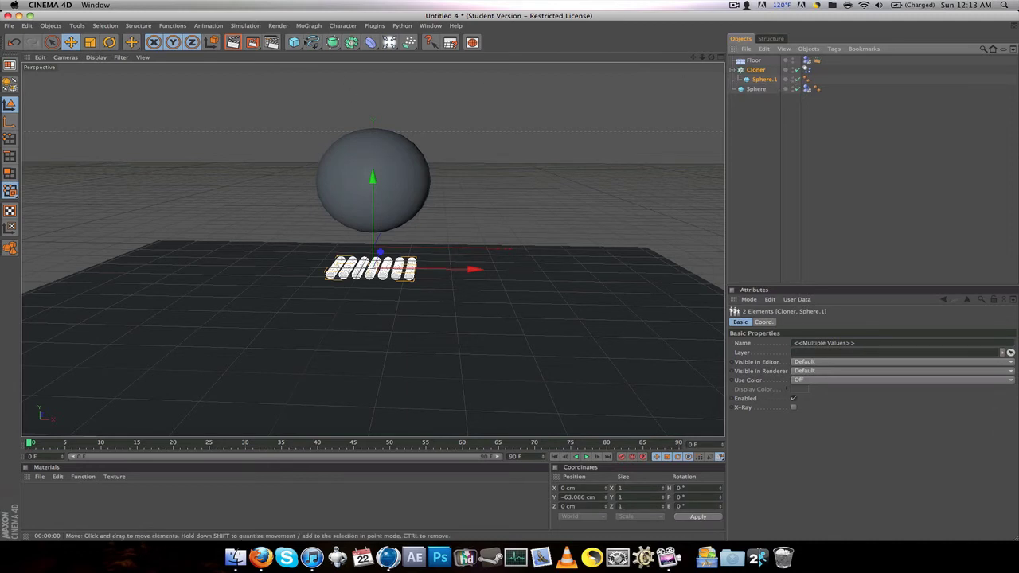
click(320, 27)
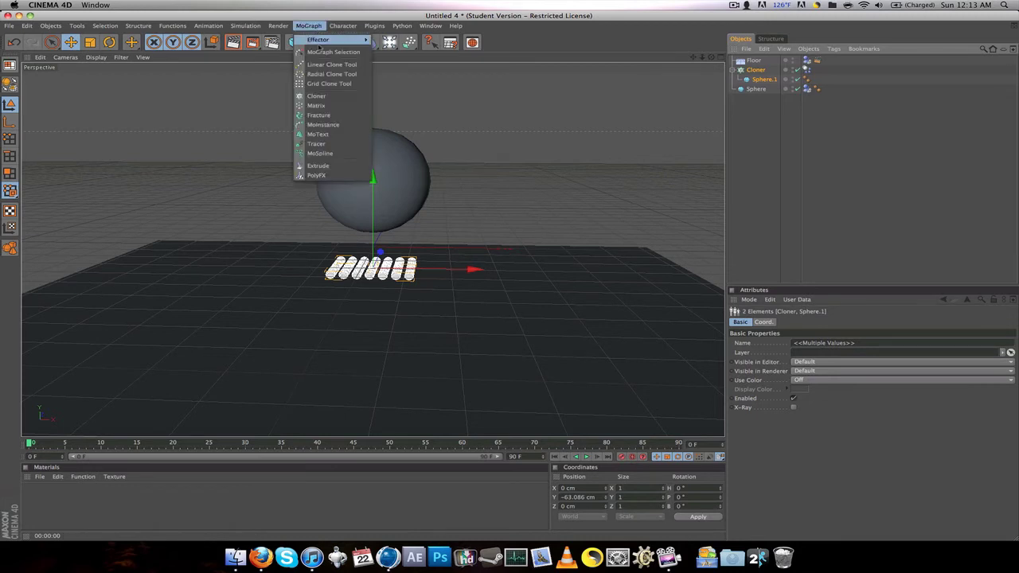
mouse_move(323, 40)
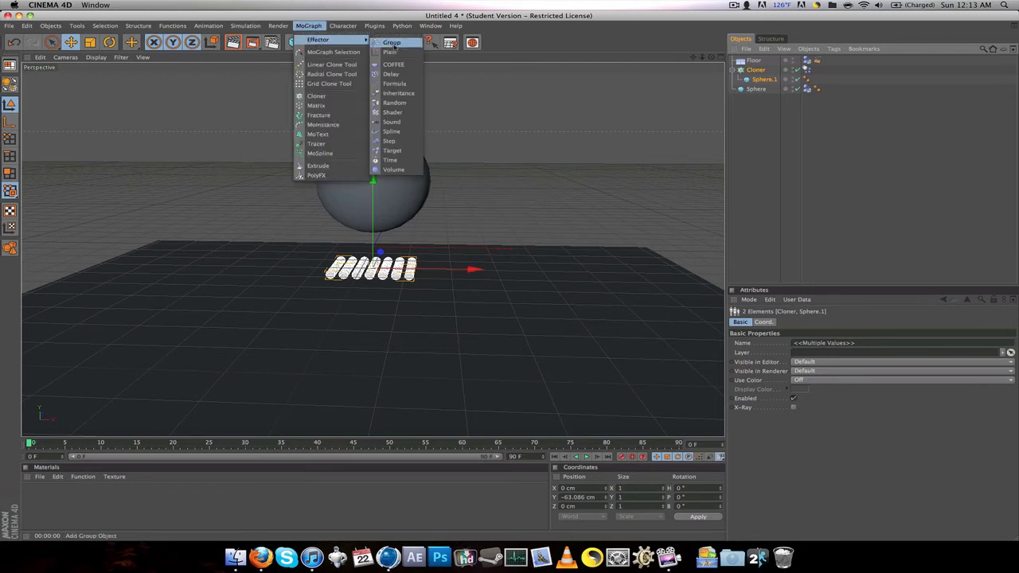
click(416, 107)
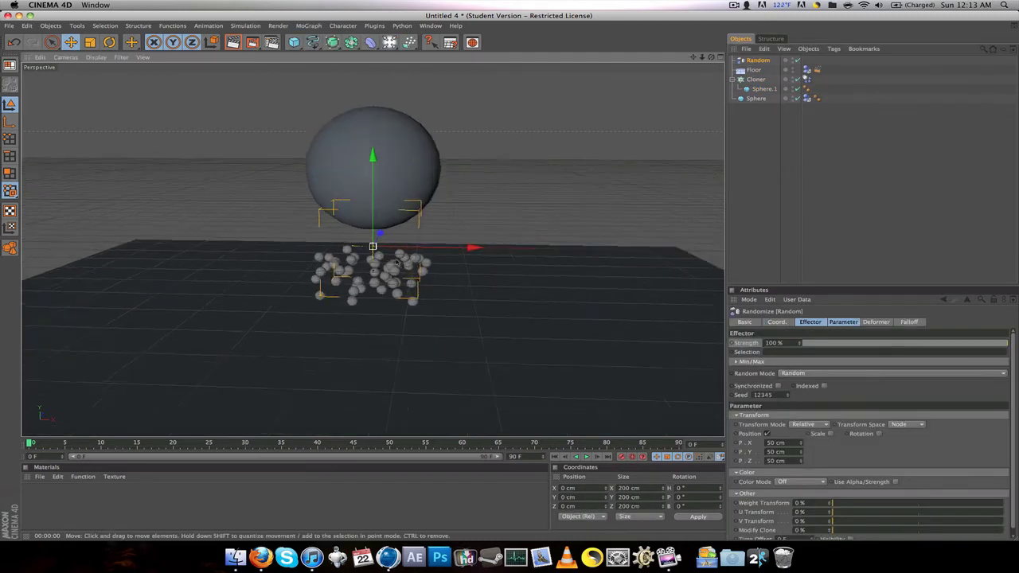
Set the Random effector's position offsets to 189 cm in X, 26 cm in Y and 140 cm in Z.
scroll(644, 128, up, 5)
scroll(691, 105, down, 3)
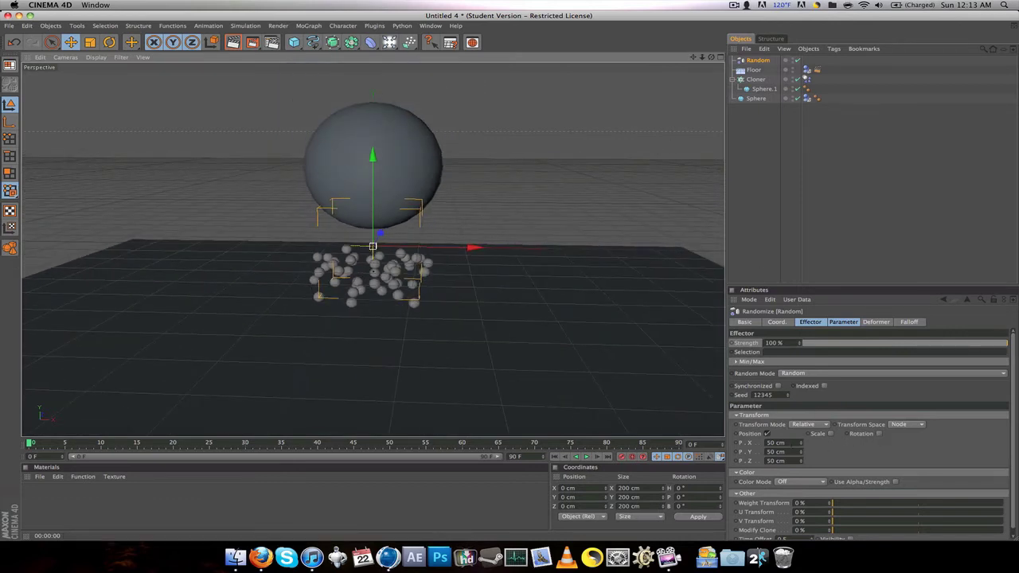
mouse_move(800, 443)
mouse_down()
mouse_move(800, 463)
mouse_move(802, 450)
mouse_up()
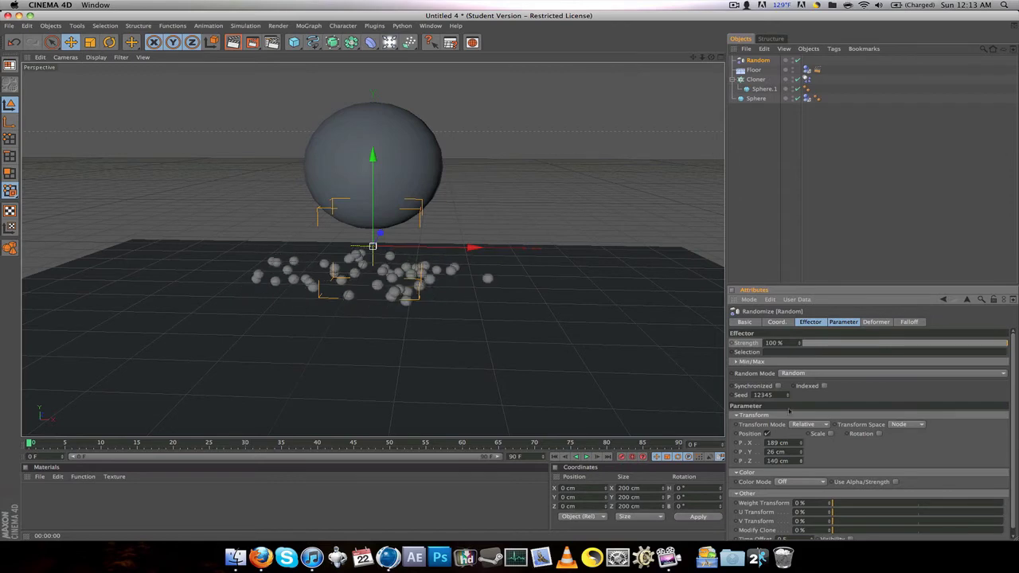
click(536, 165)
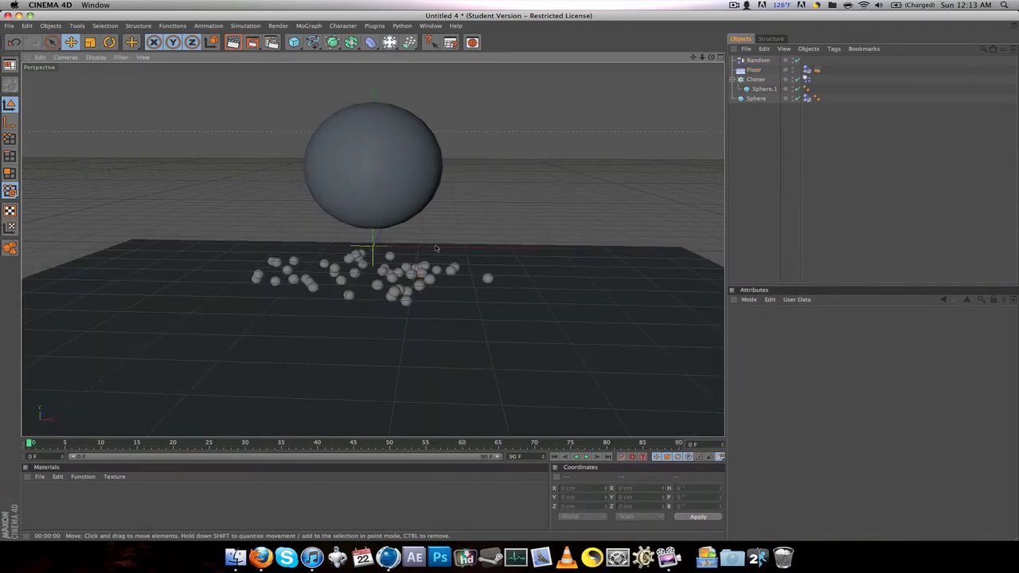
click(733, 80)
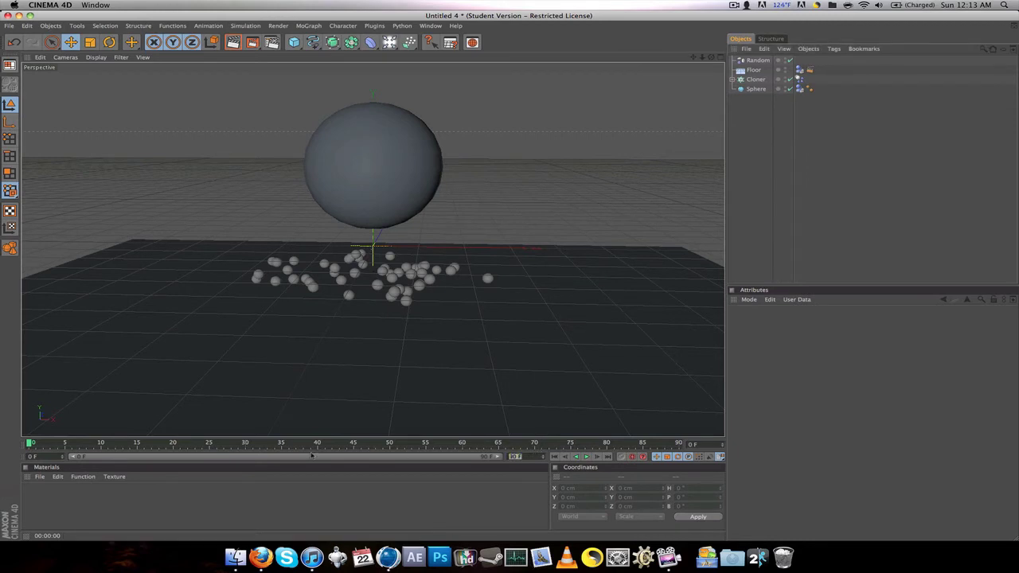
Set the animation's end frame to 250 and extend the preview range to the full length.
text(300)
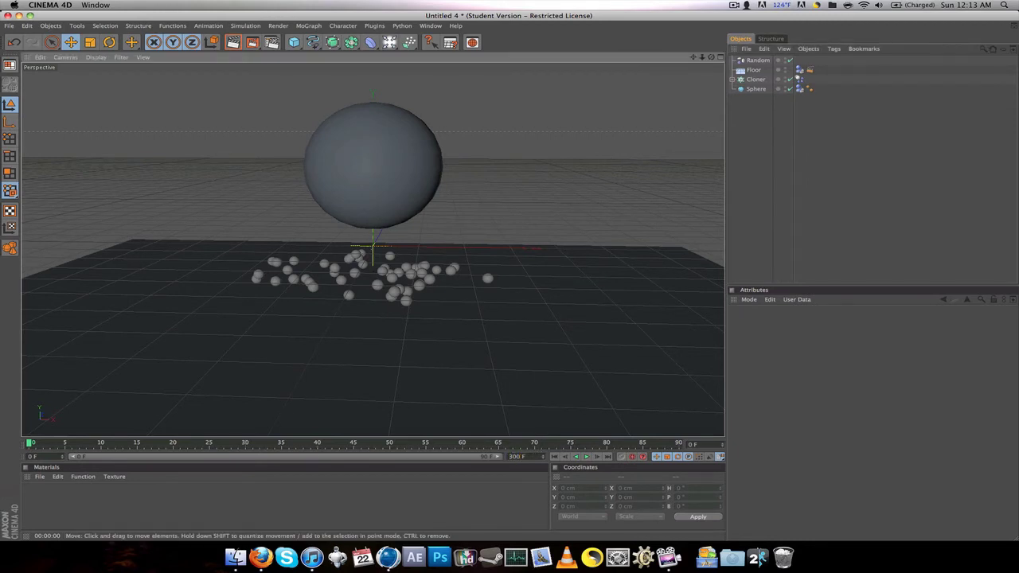
key(Return)
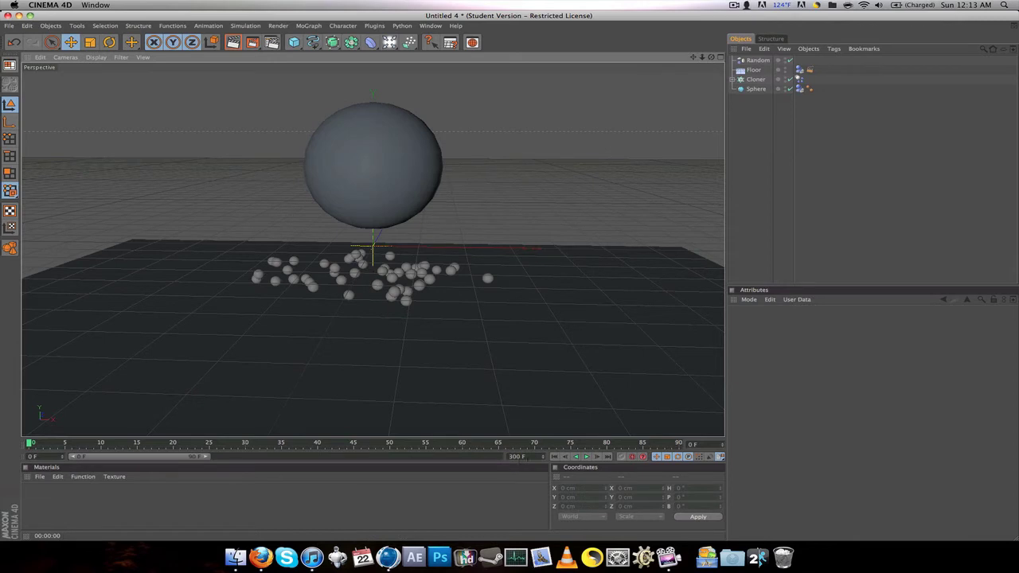
text(25)
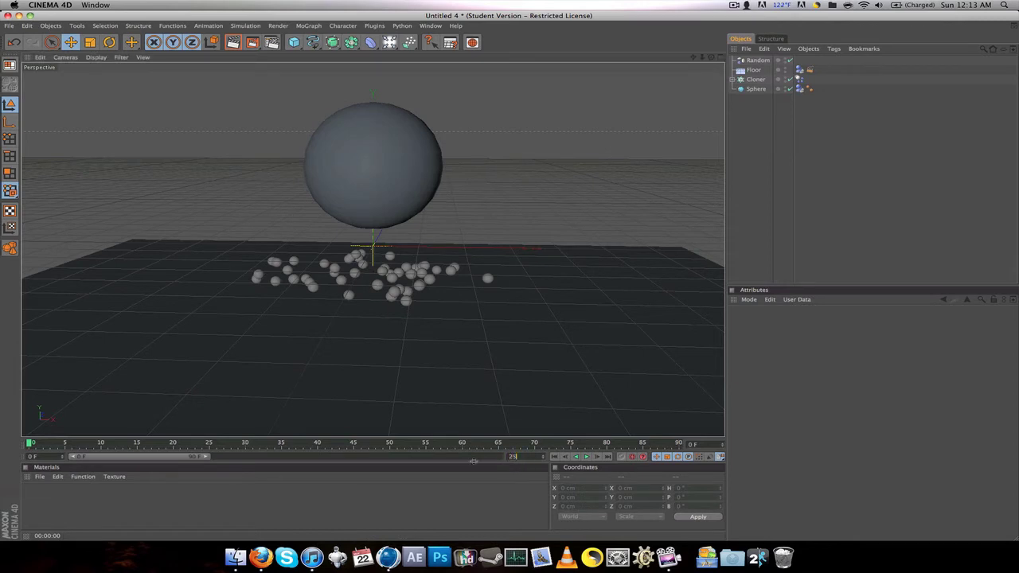
text(0 F)
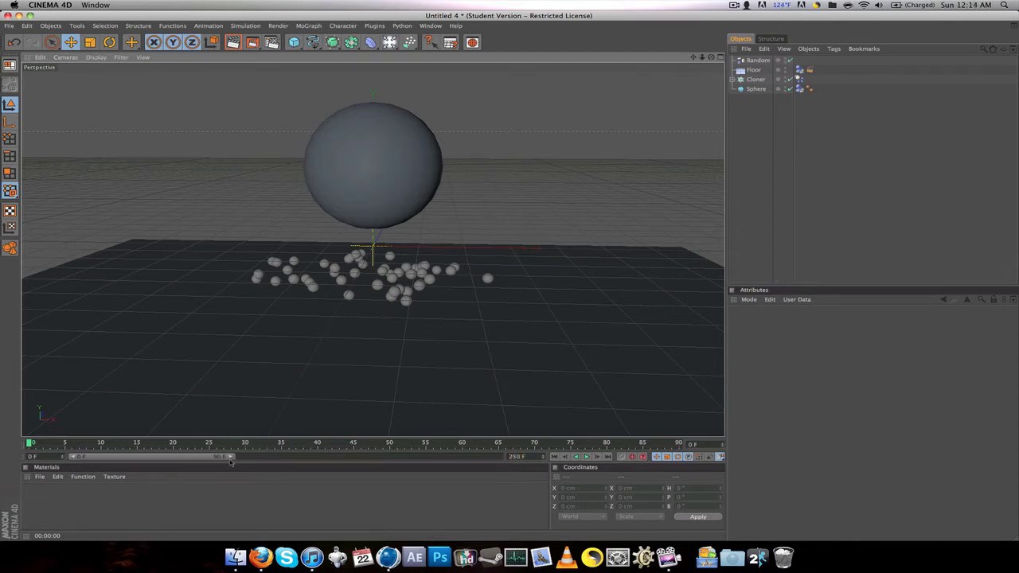
key(Return)
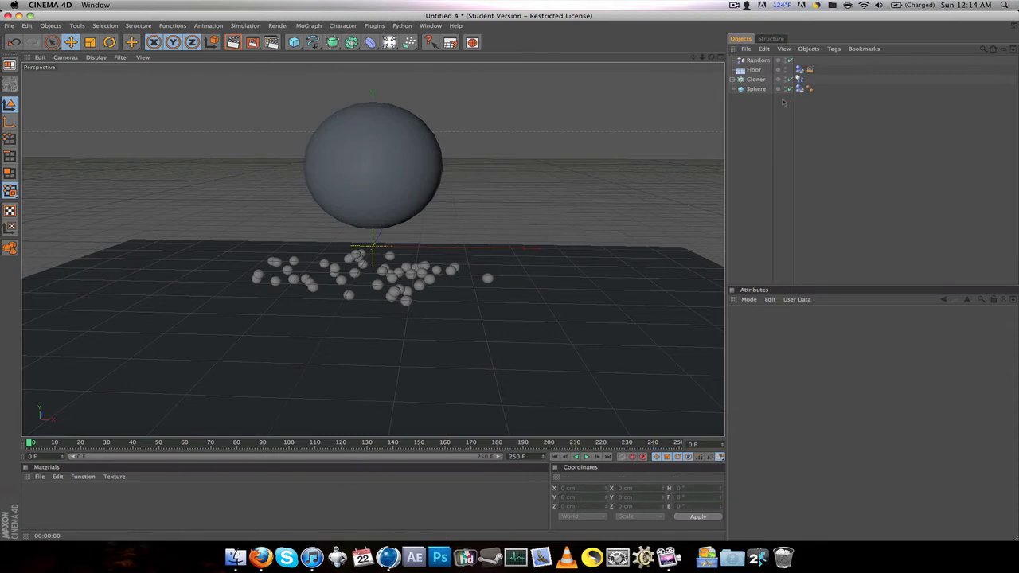
Add an Attractor and raise it into the centre of the large sphere at a Y position of about 193 cm.
key(super+r)
drag(711, 56, 712, 58)
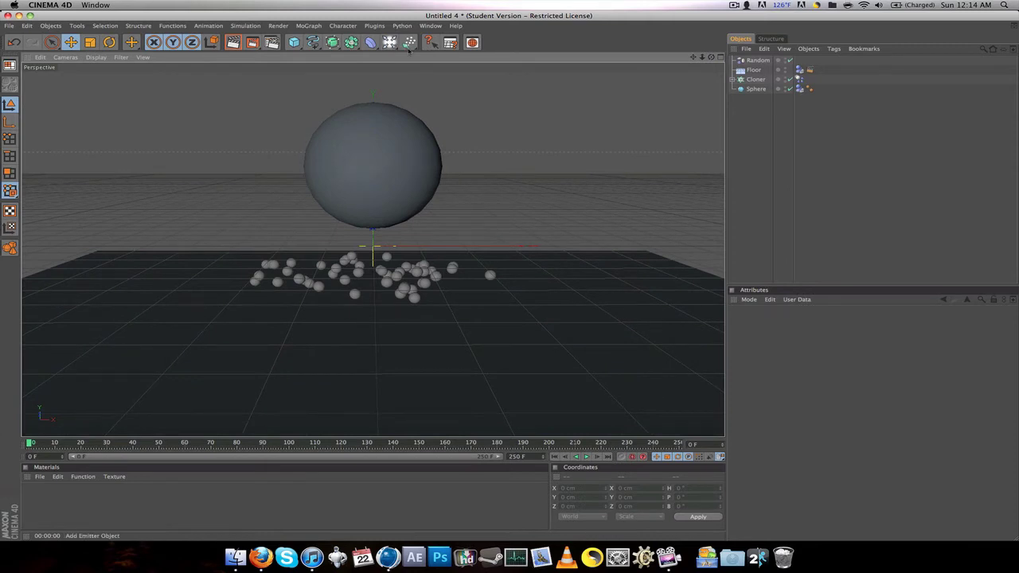
drag(412, 47, 508, 52)
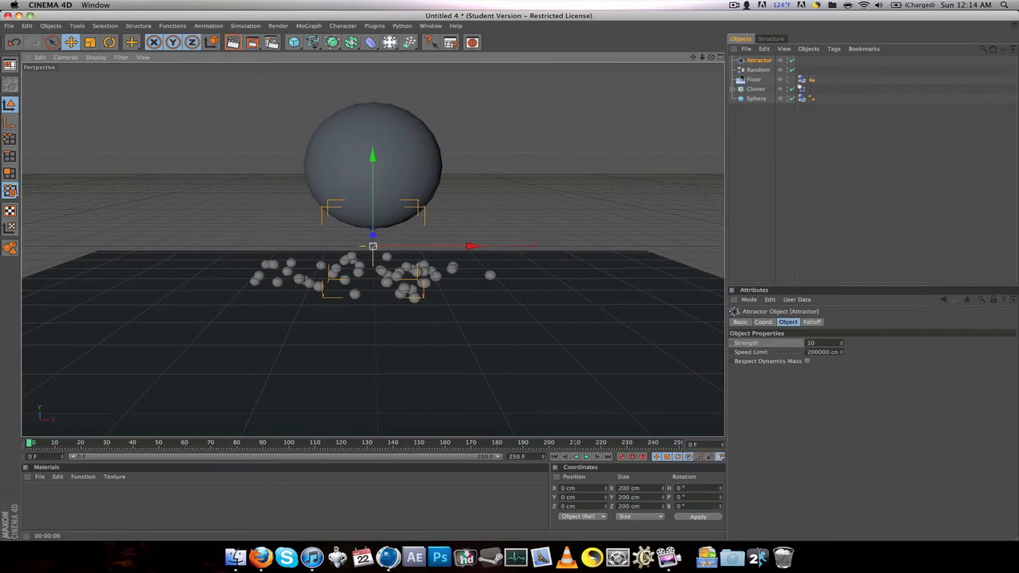
drag(367, 189, 371, 117)
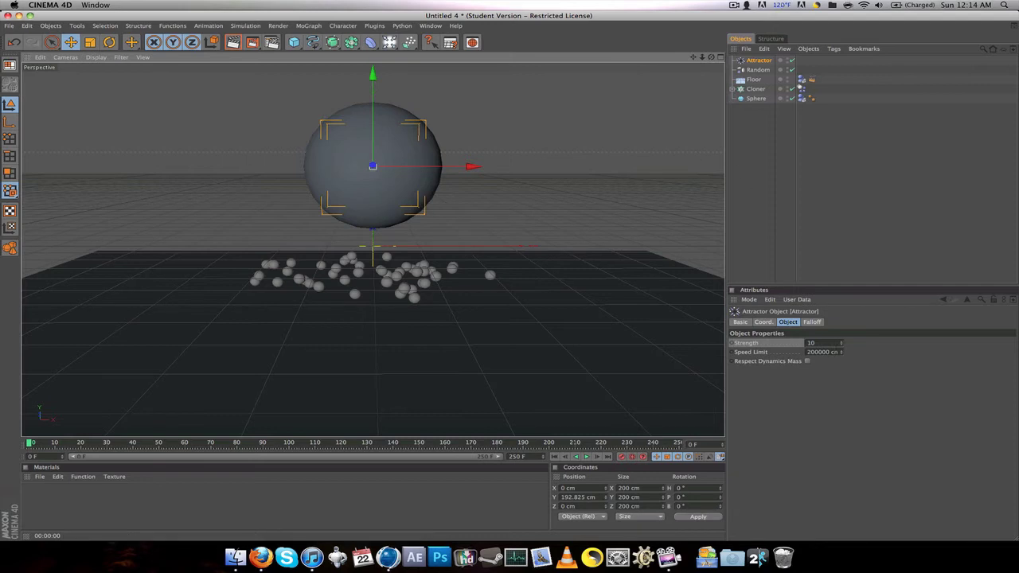
Set the Attractor's strength to 10000 and play the simulation briefly.
click(830, 343)
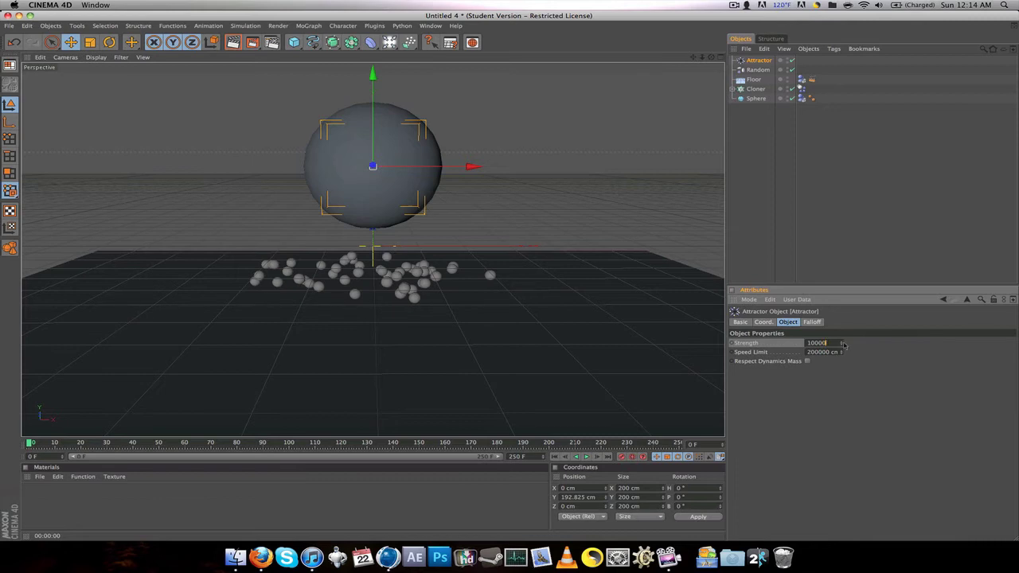
click(809, 206)
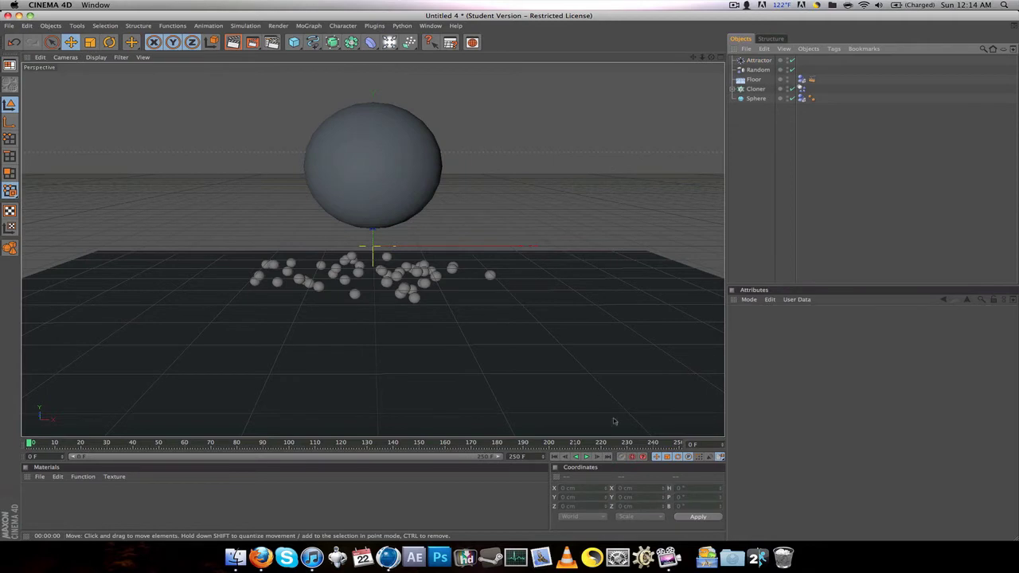
click(587, 457)
click(587, 457)
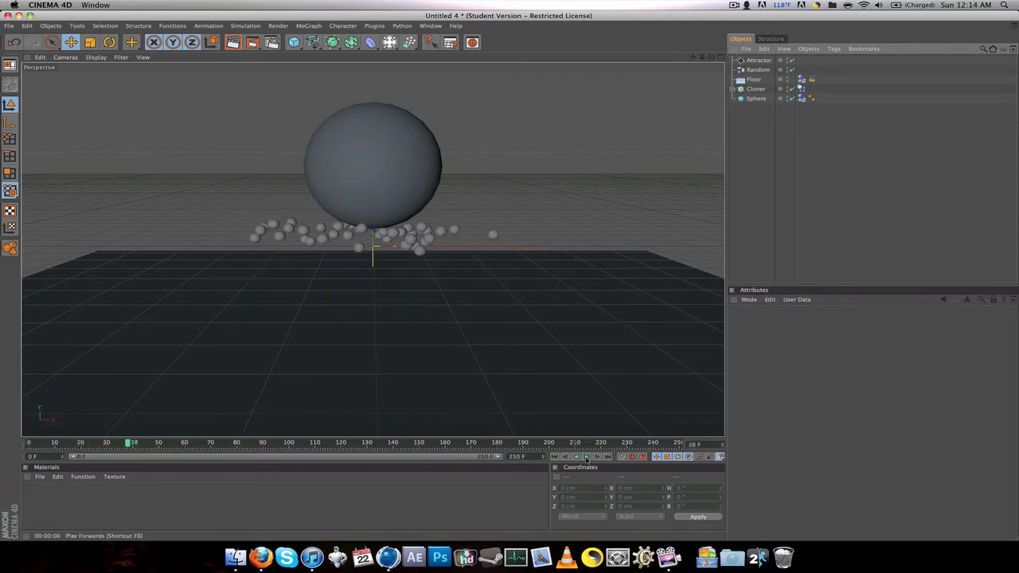
Move the Dynamics Body tag from the Cloner to its child sphere and replay the simulation from the first frame.
click(733, 89)
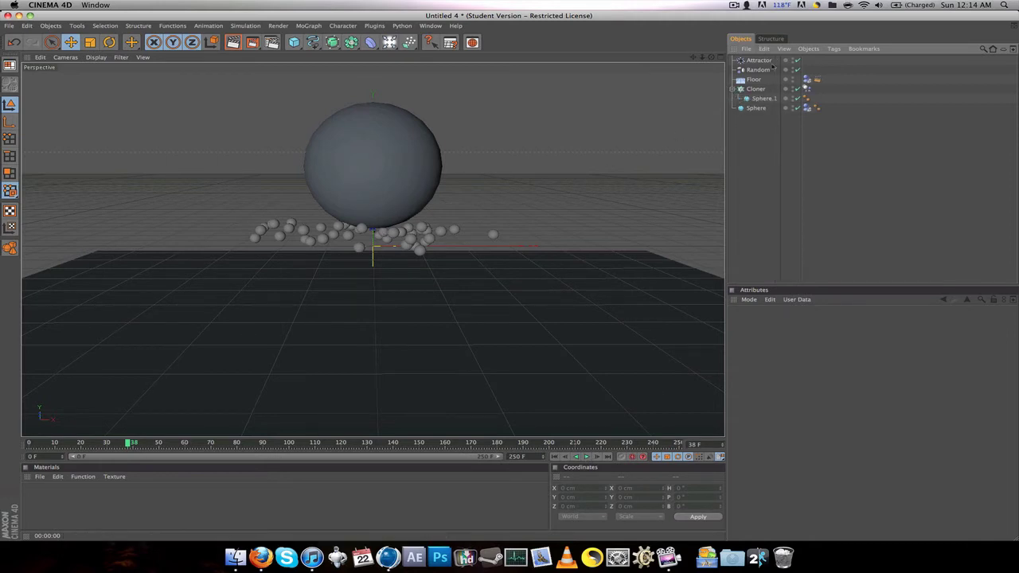
click(805, 89)
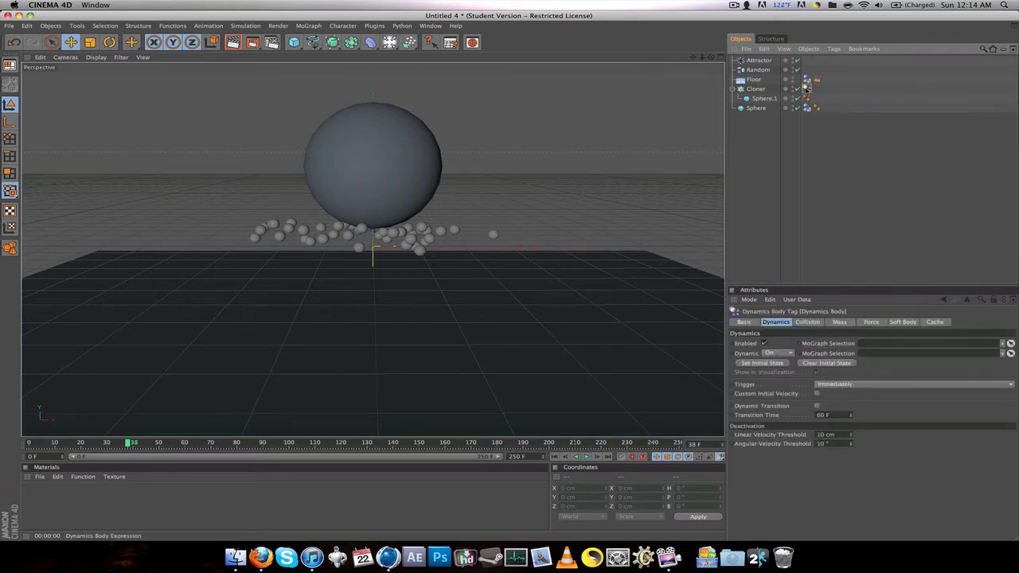
click(816, 97)
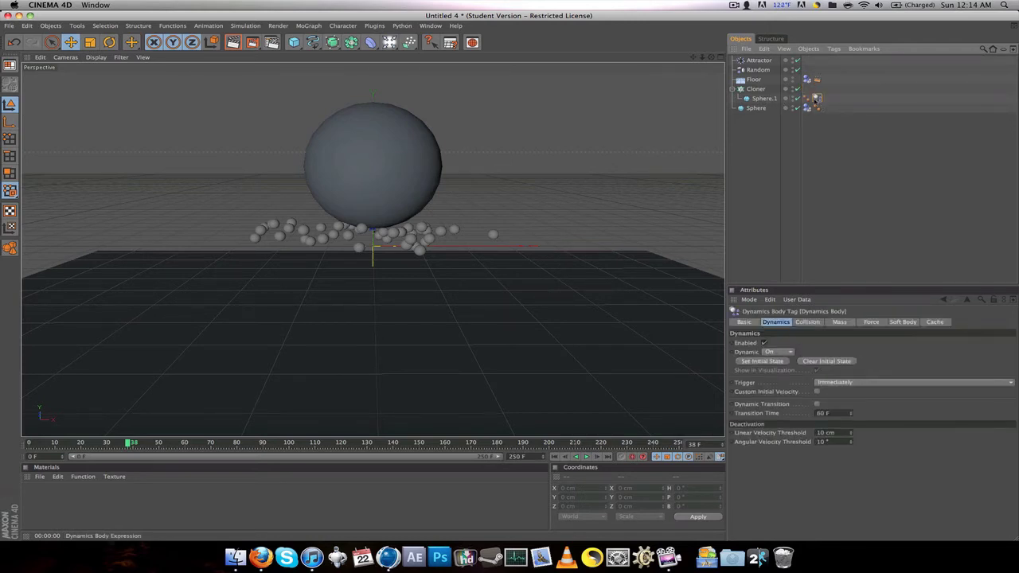
click(731, 89)
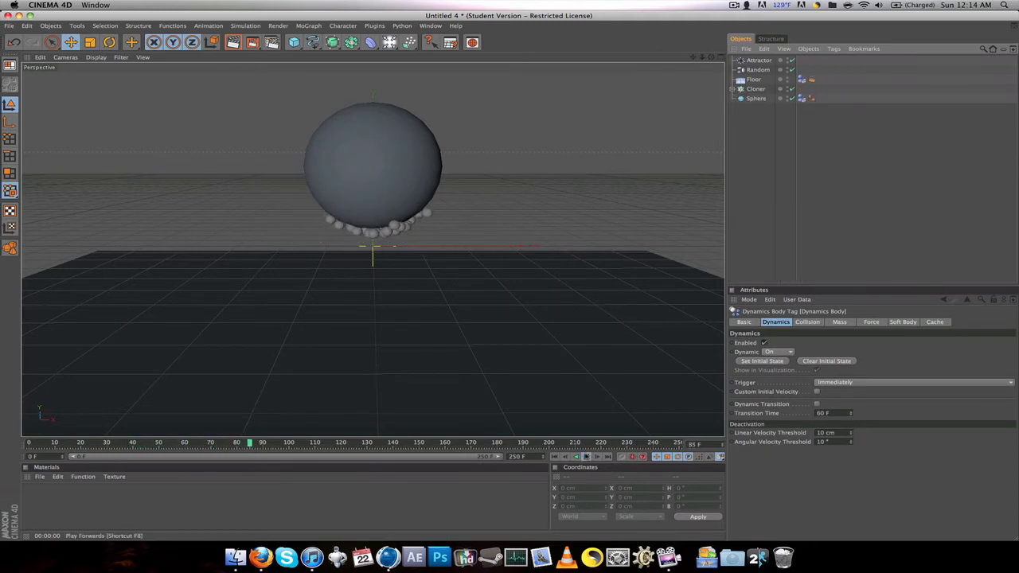
click(29, 443)
click(586, 457)
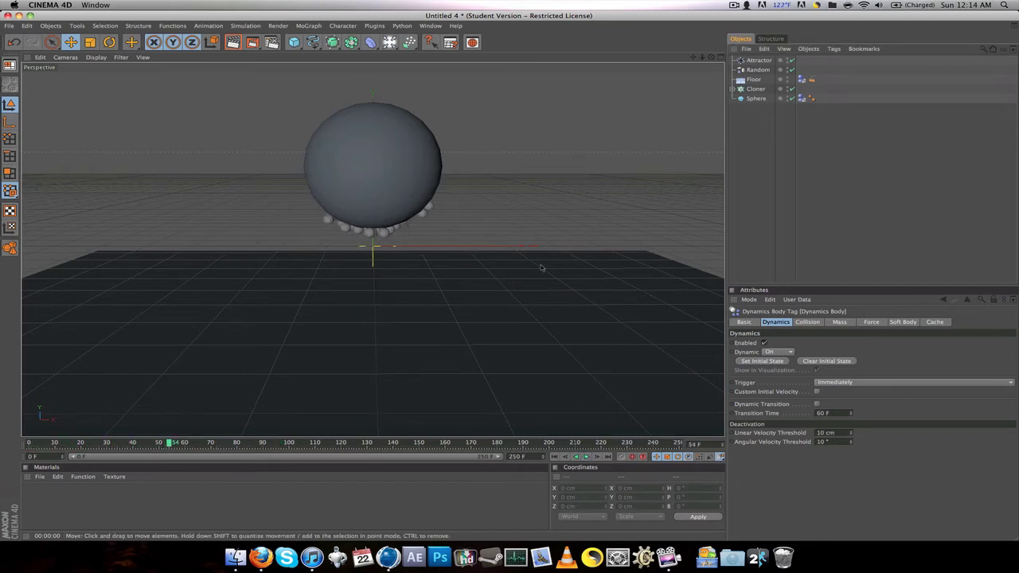
click(38, 443)
Move the Attractor sideways to an X position of about 178 cm and play the simulation.
click(758, 63)
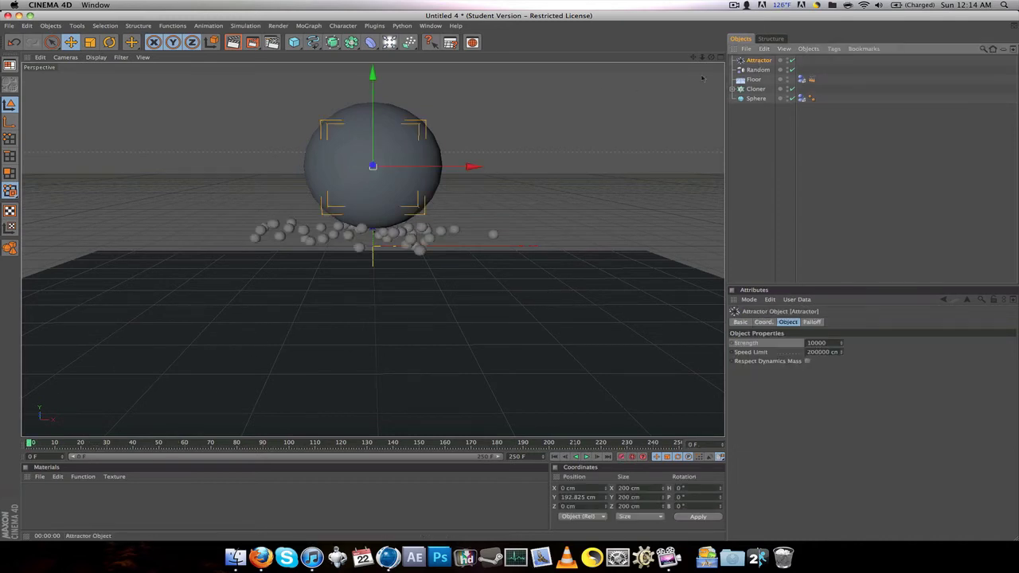
drag(422, 163, 503, 165)
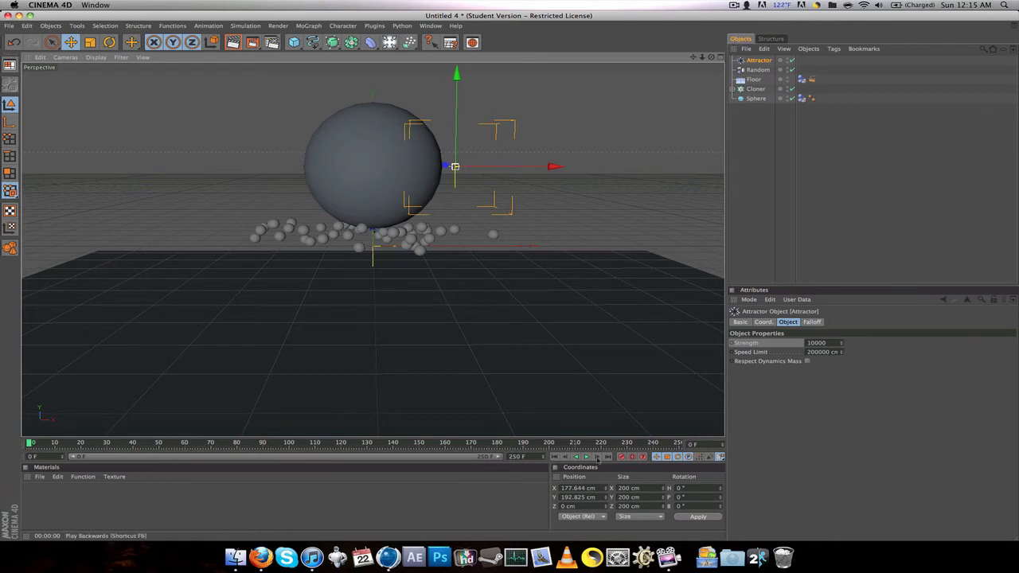
click(587, 457)
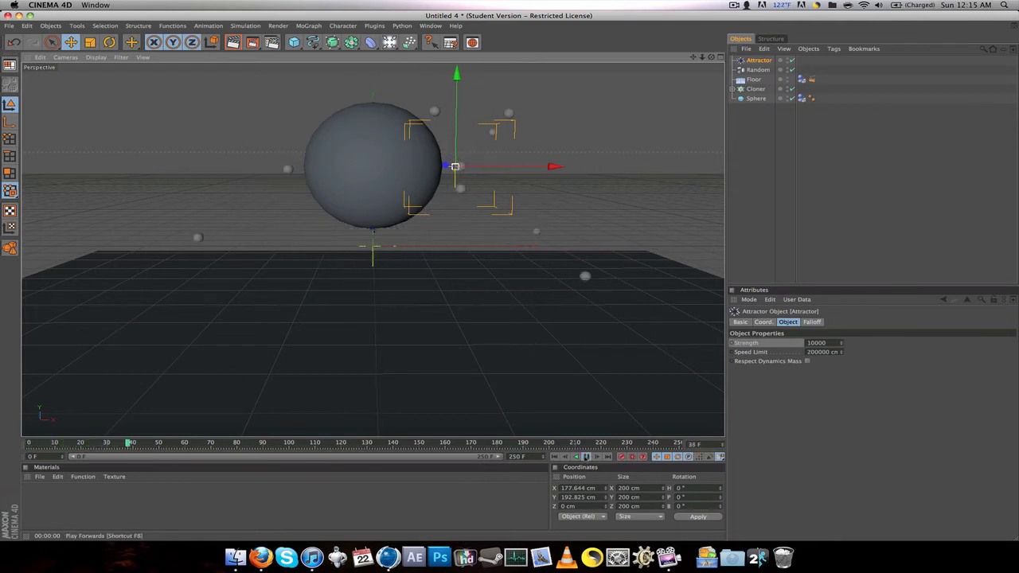
Shift the Attractor back inside the large sphere at an X position of about 66 cm and replay the simulation.
drag(522, 166, 470, 167)
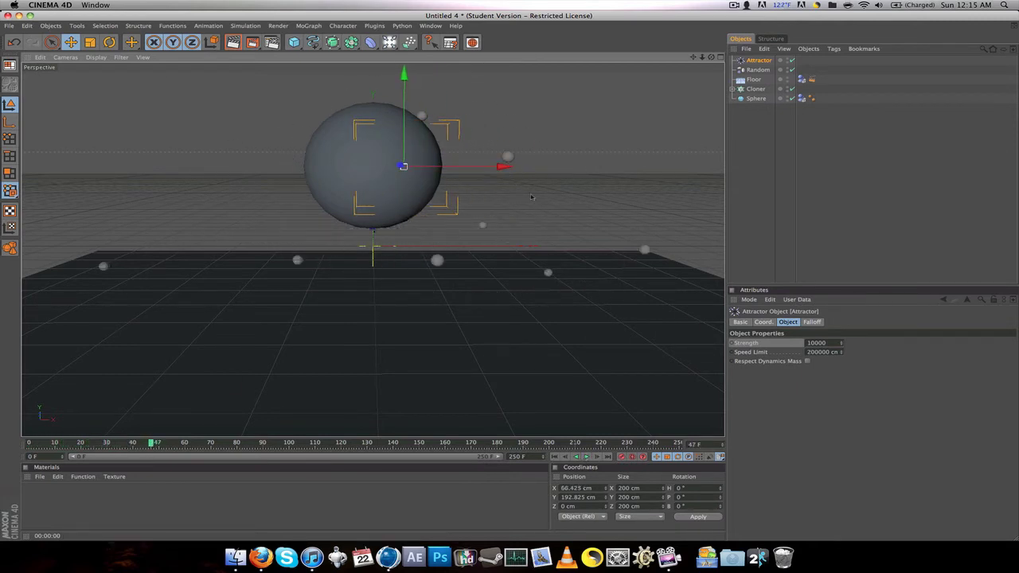
click(29, 443)
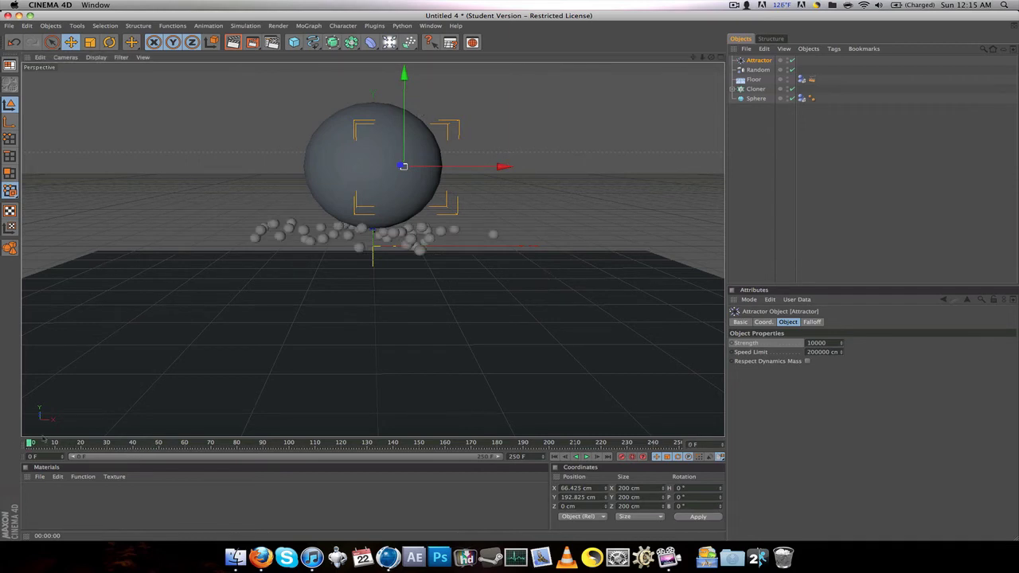
click(586, 457)
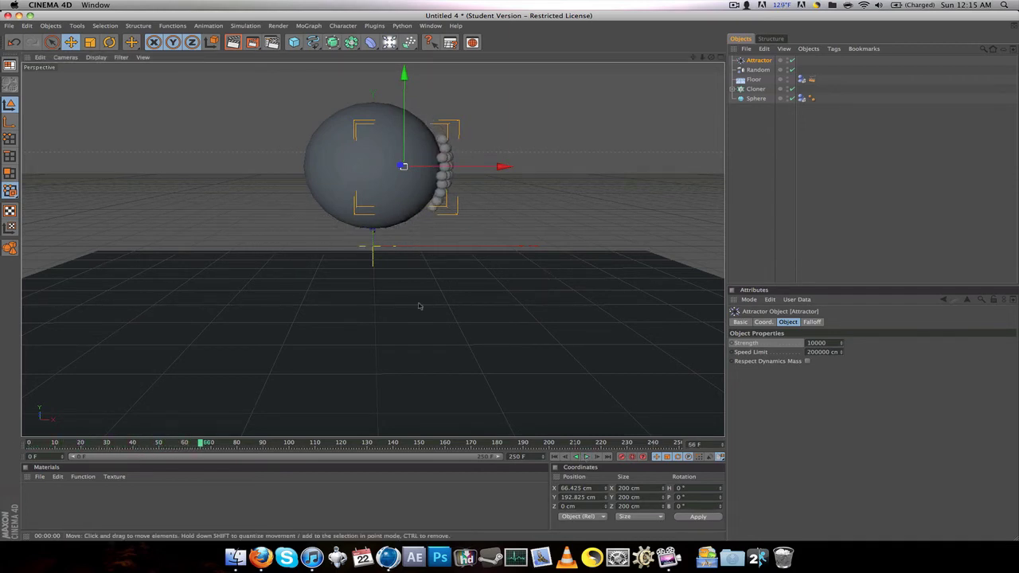
Move the Attractor to about -2 cm in X, test the simulation with it raised to about 280 cm in Y, and undo the raise.
drag(424, 172, 368, 113)
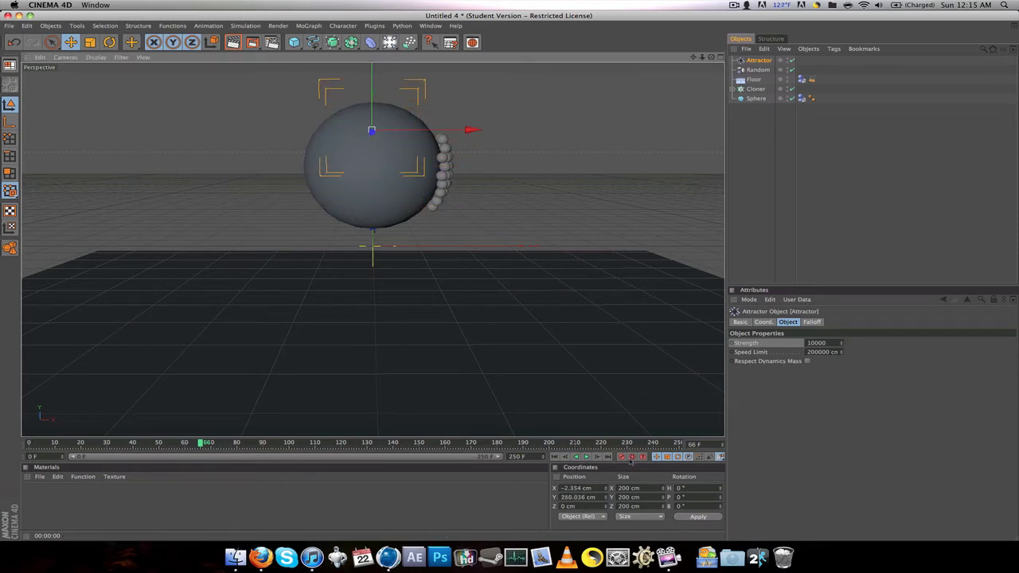
click(587, 457)
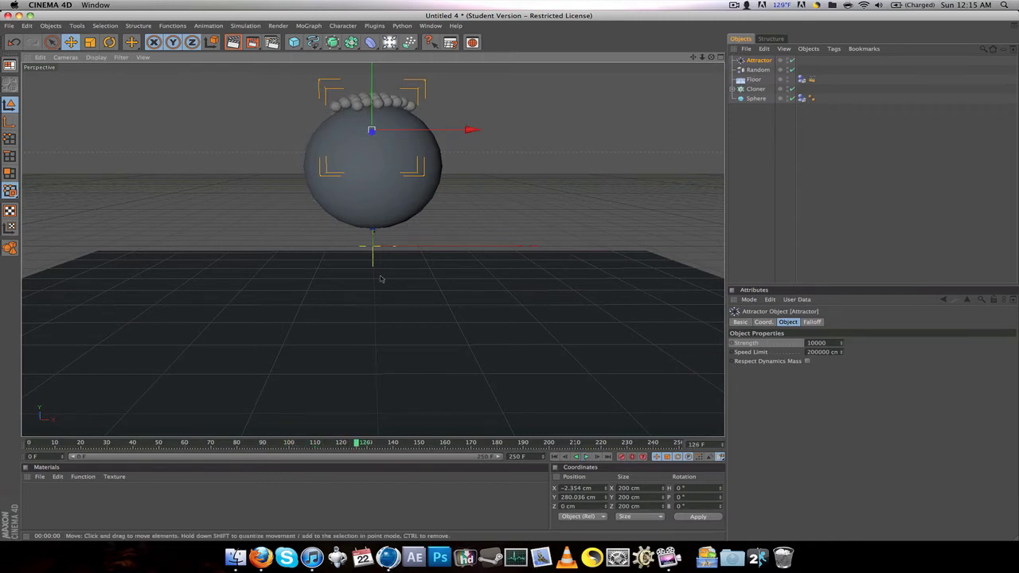
drag(58, 443, 2, 445)
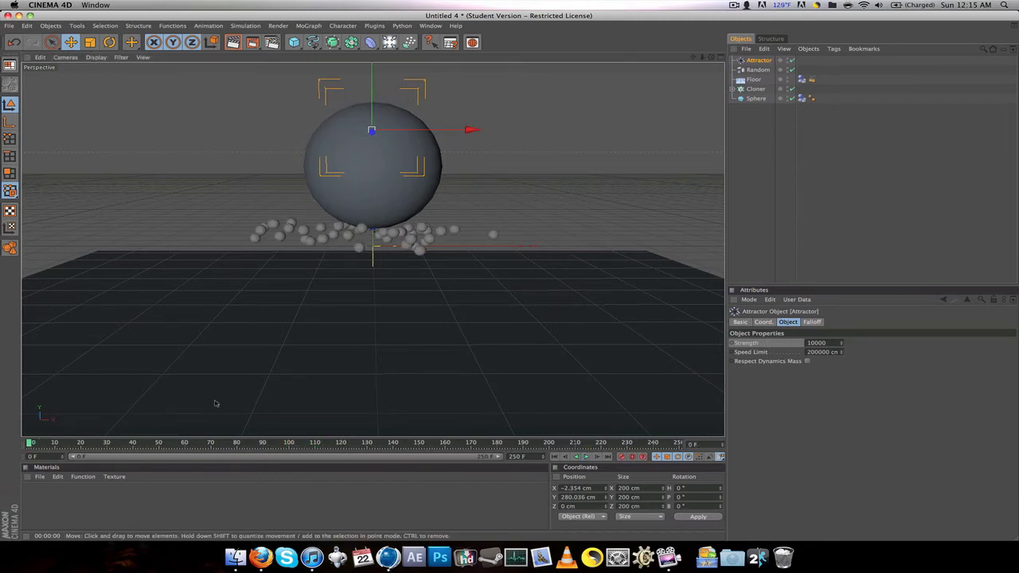
key(super+z)
click(593, 197)
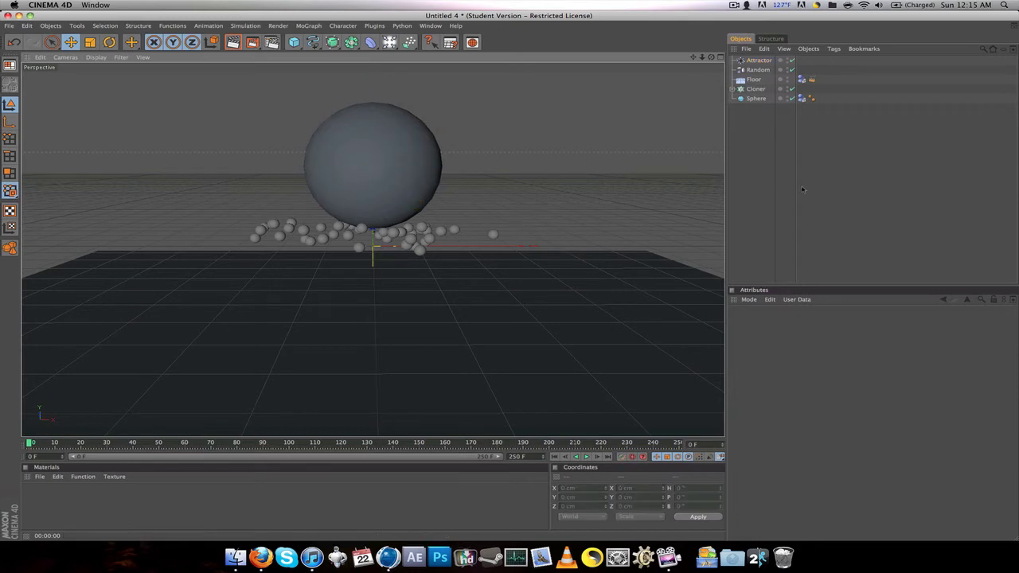
Place the Cloner at a Y position of about -17 cm and return to the first frame.
click(753, 89)
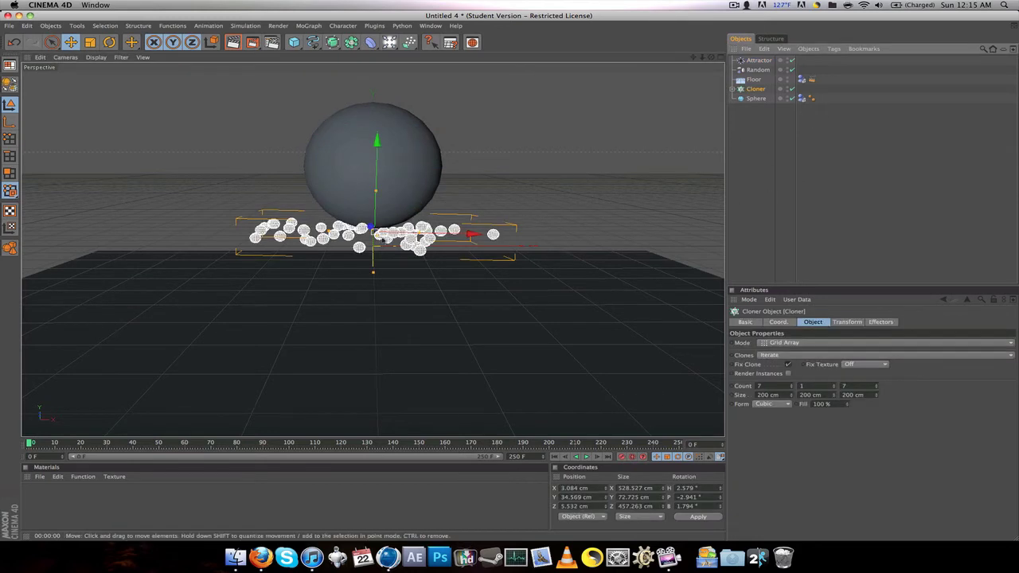
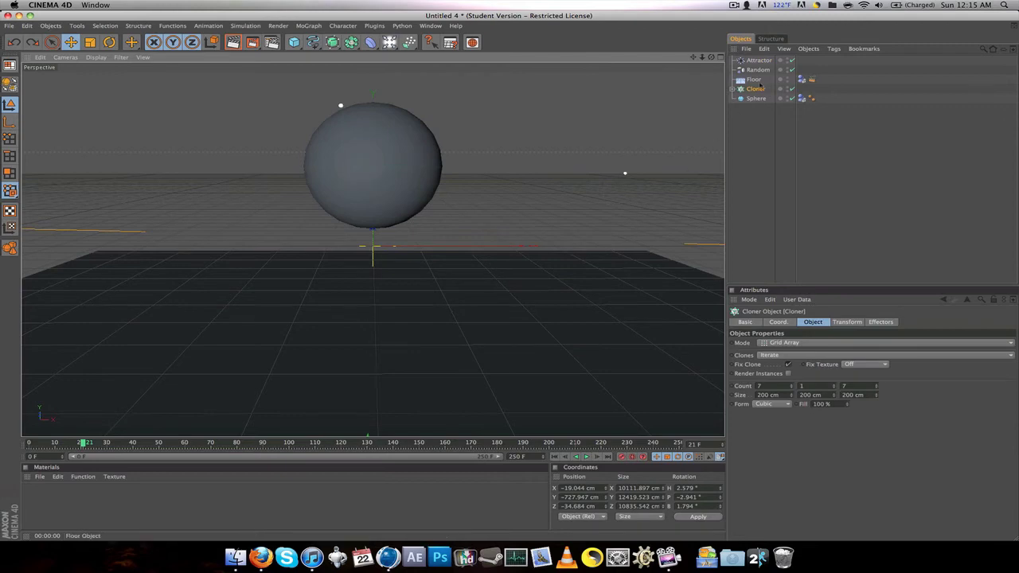
scroll(414, 301, down, 5)
drag(372, 332, 373, 190)
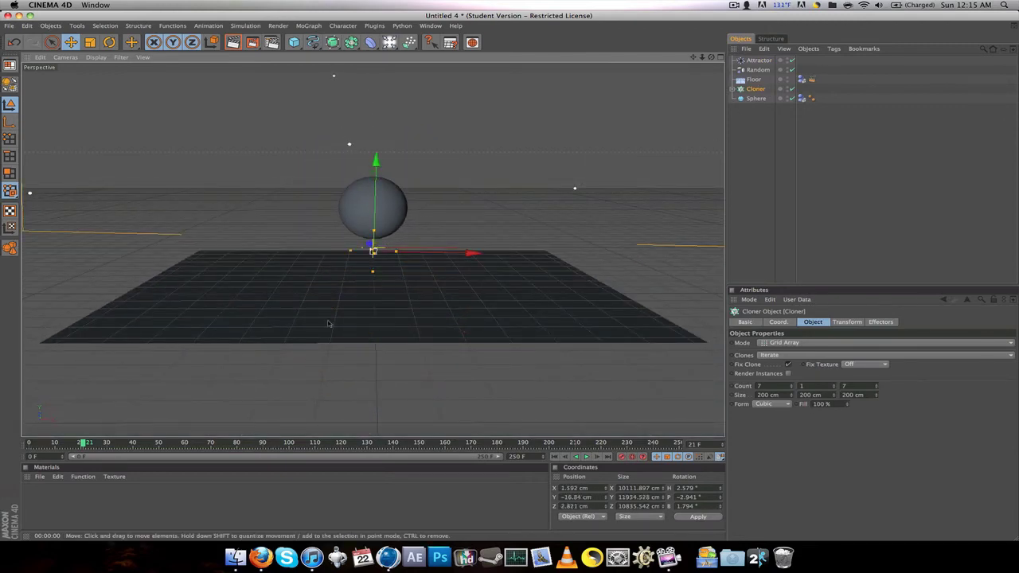
scroll(285, 330, down, 5)
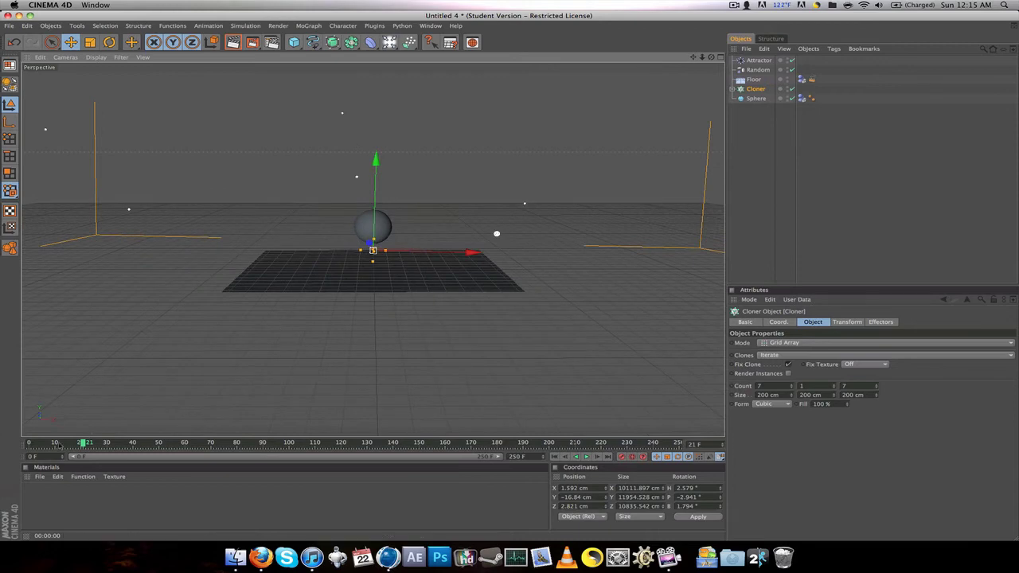
click(28, 443)
scroll(368, 295, up, 5)
scroll(367, 296, up, 3)
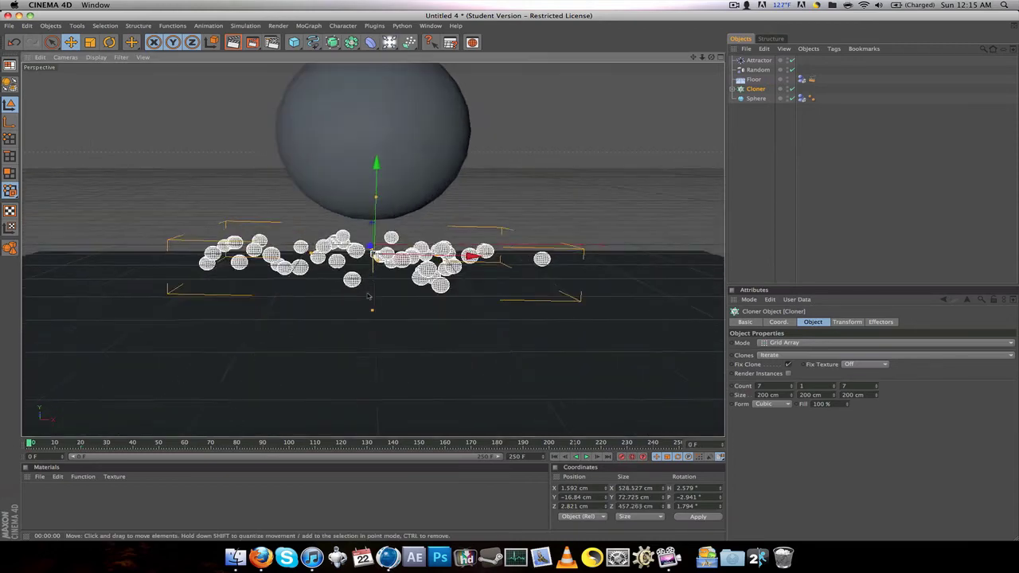
scroll(369, 297, down, 5)
scroll(369, 297, up, 4)
Lower the Floor and Cloner together to a Y position of about -355 cm and play the simulation.
click(389, 303)
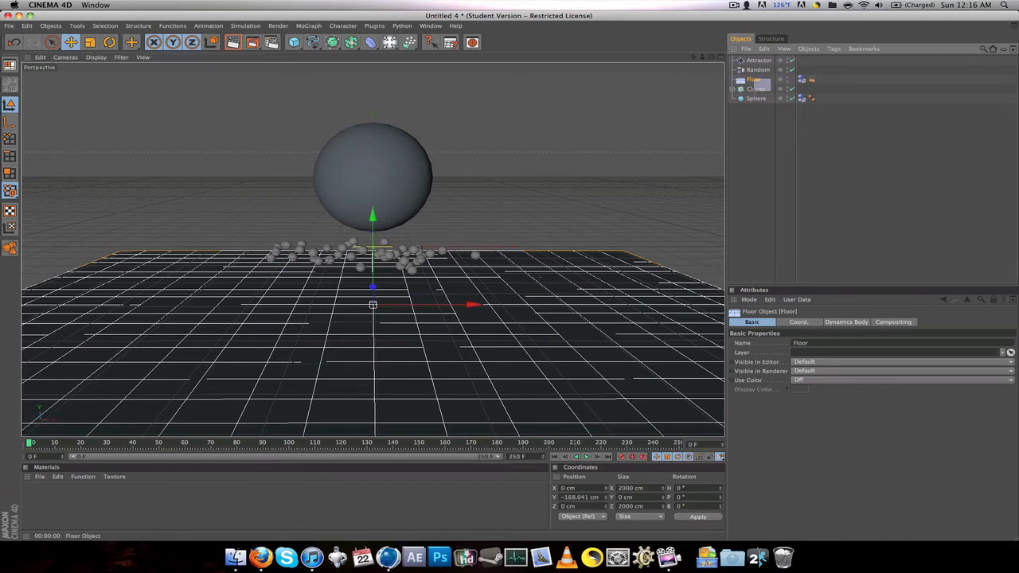
shift+click(769, 89)
drag(372, 223, 373, 284)
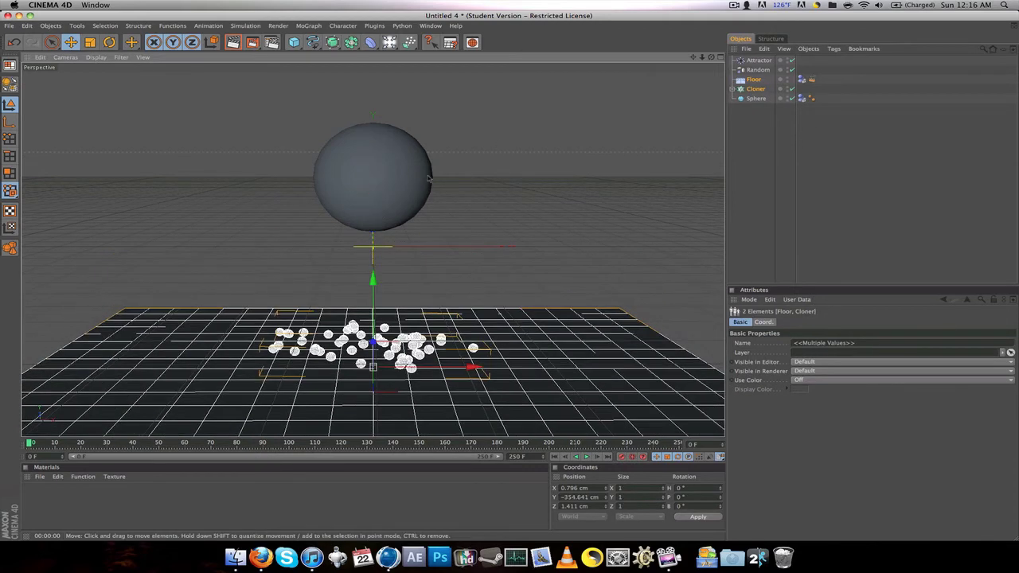
click(450, 171)
click(586, 456)
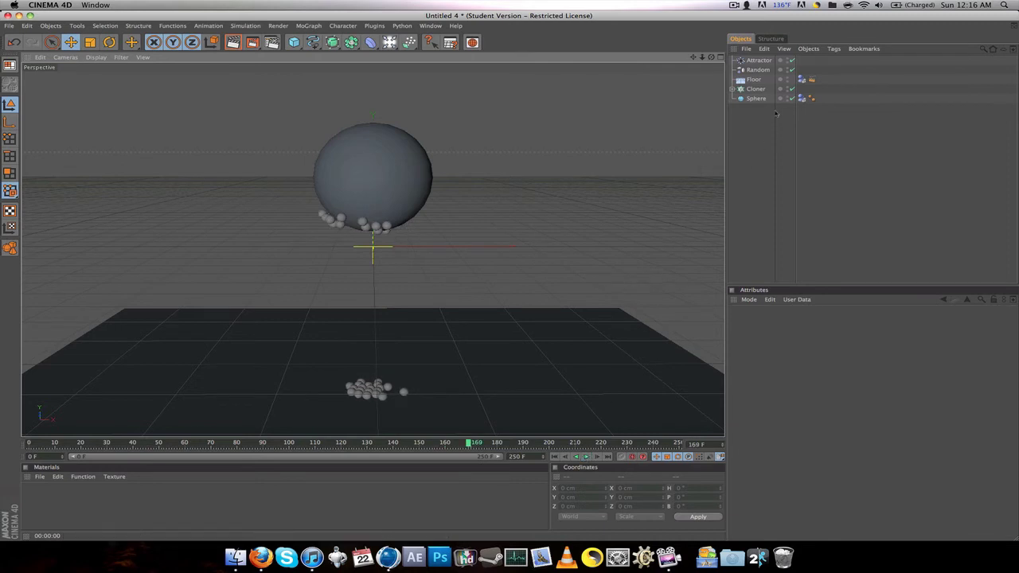
Set the Attractor's strength to 100000 and play the simulation.
click(759, 60)
click(831, 343)
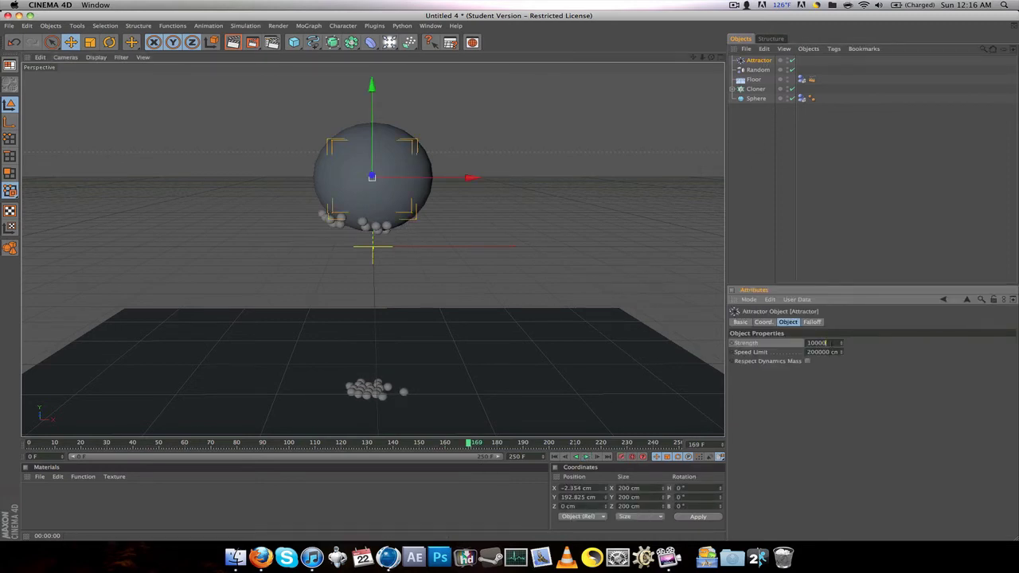
click(757, 229)
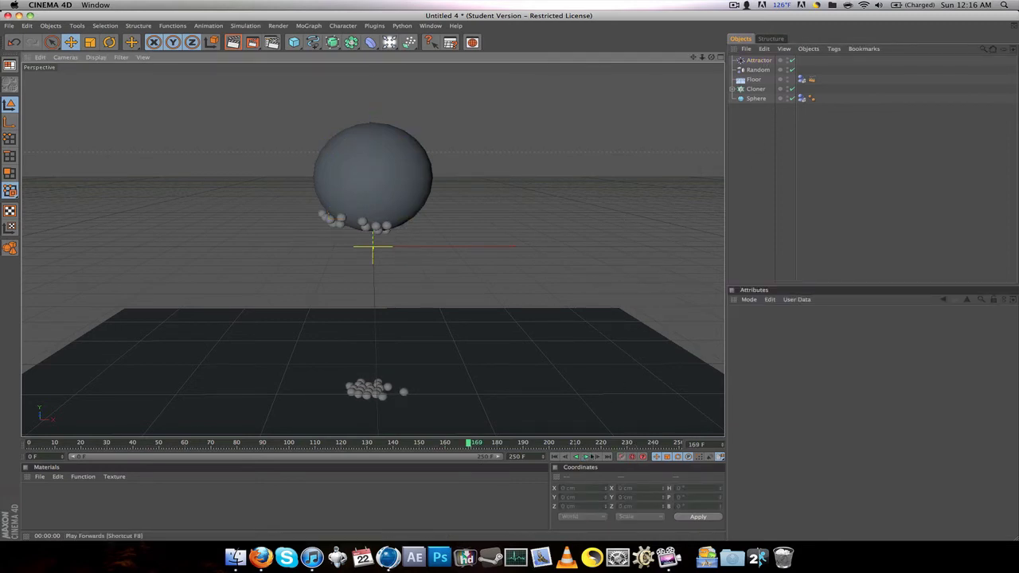
click(587, 457)
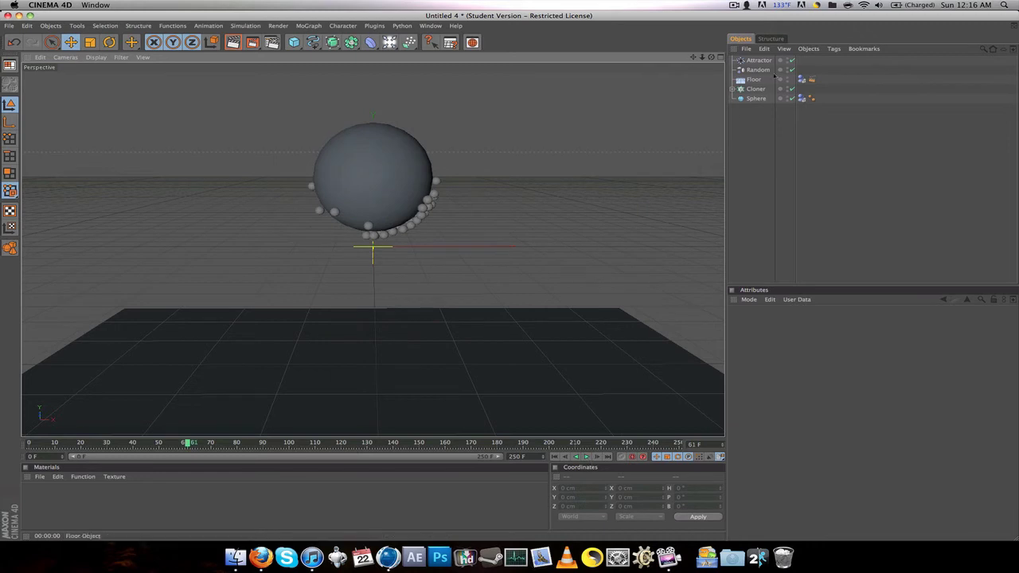
Set the Attractor's strength to 12000 and play the simulation from the first frame.
click(761, 61)
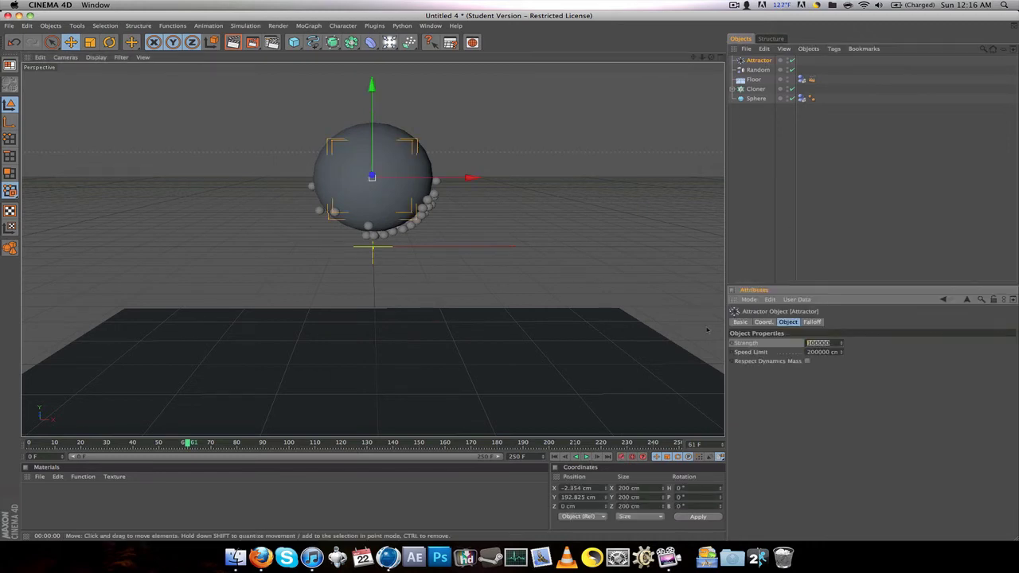
click(579, 186)
click(587, 457)
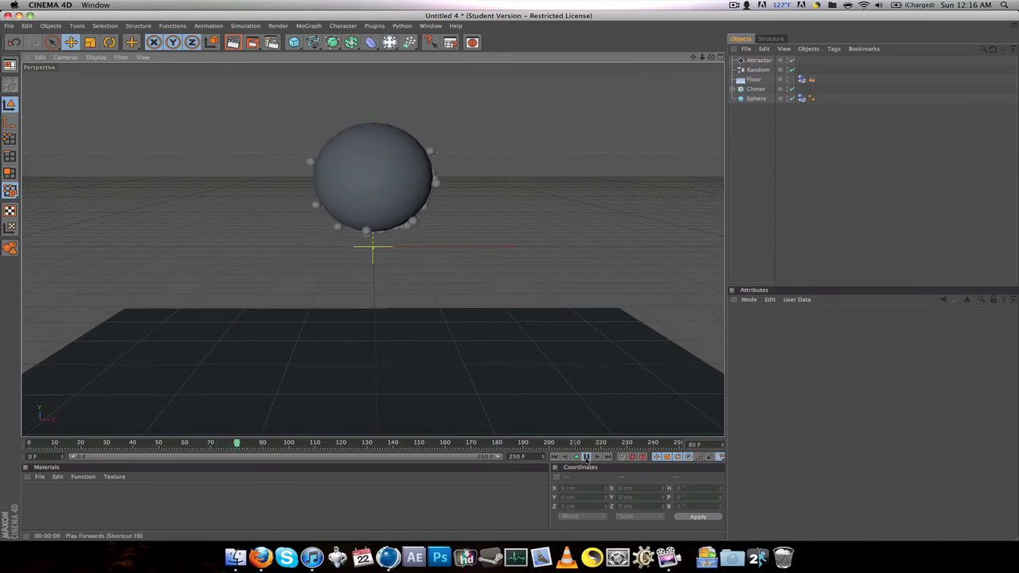
click(30, 448)
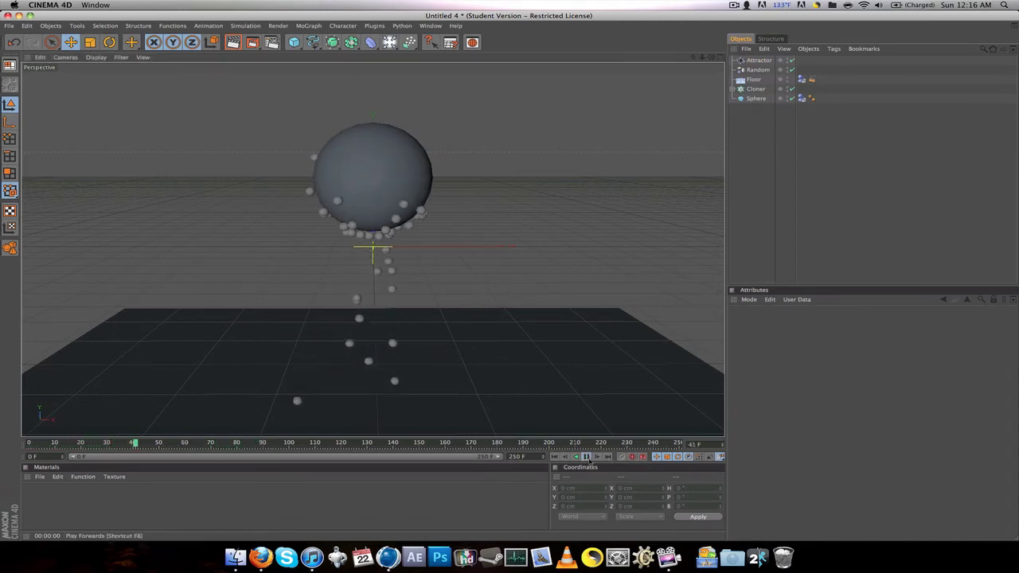
click(588, 457)
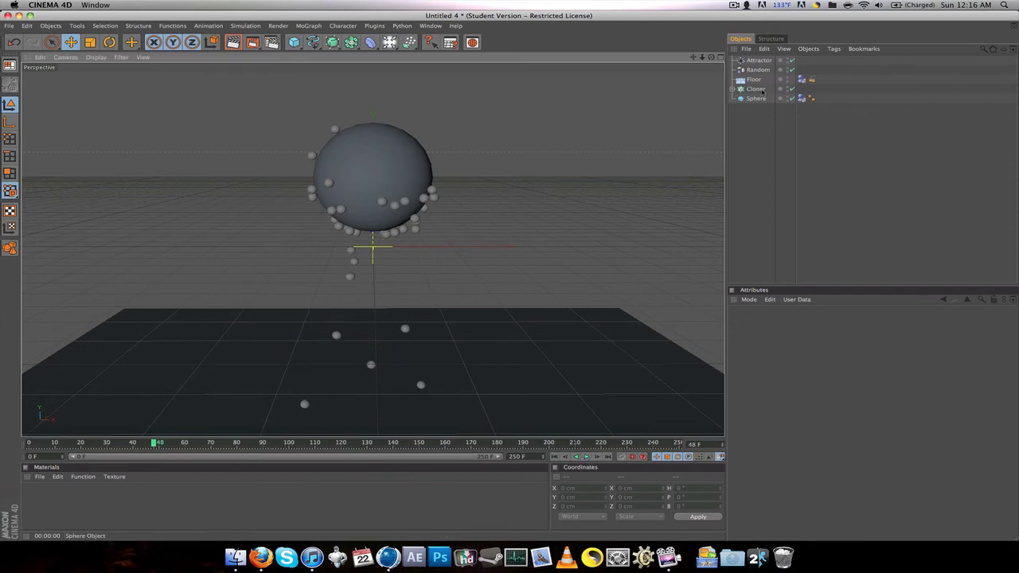
Raise the Cloner to a Y position of about -194 cm, play the simulation and return to the first frame.
click(755, 89)
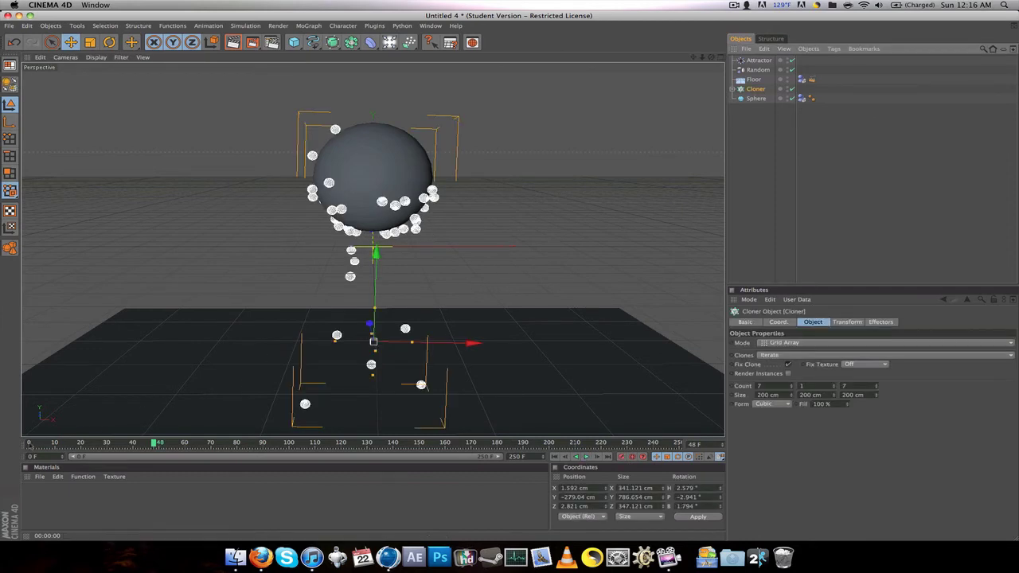
click(30, 443)
drag(375, 299, 375, 272)
click(588, 457)
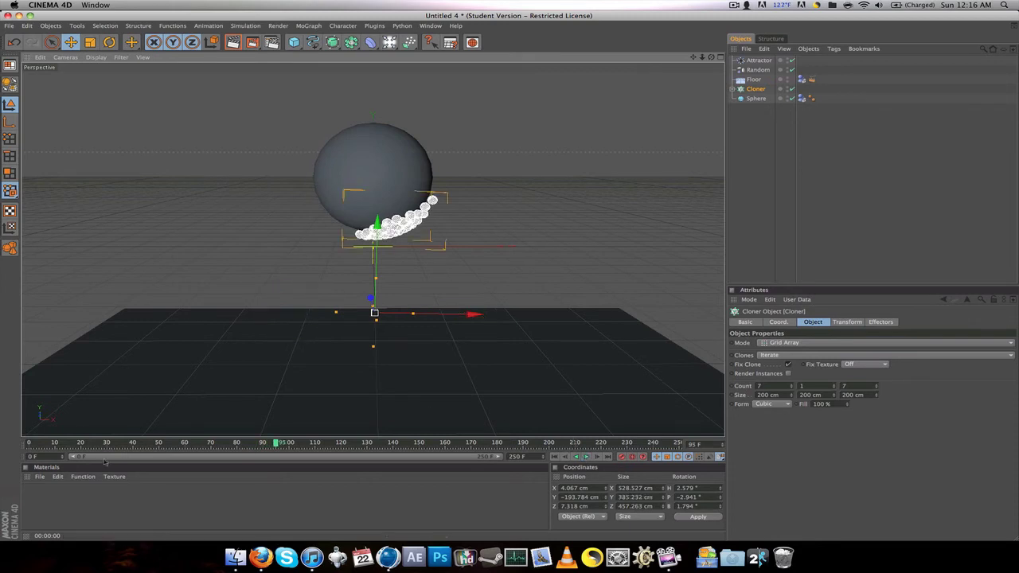
click(29, 442)
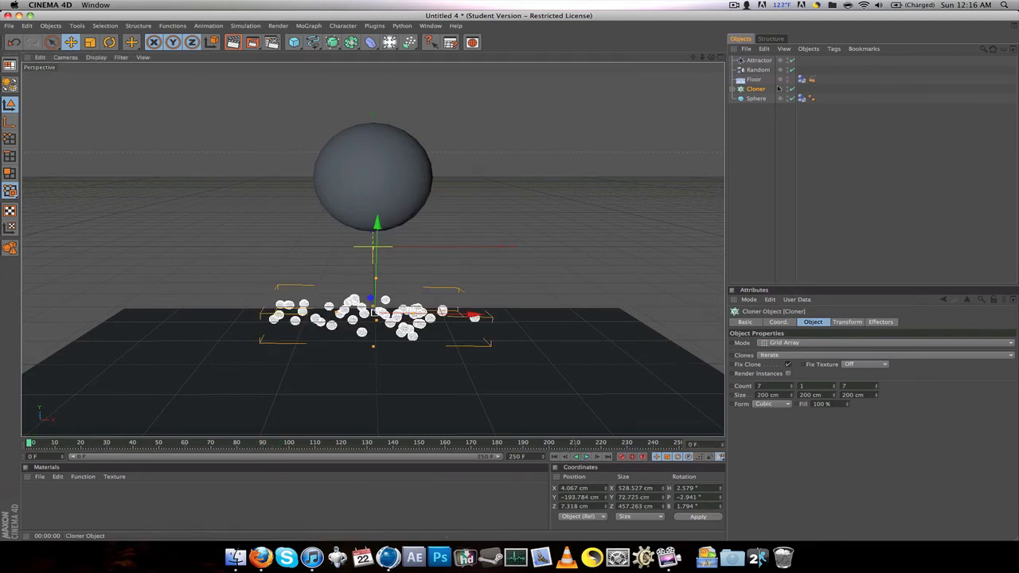
Move the Attractor along X to about 76 cm, towards the side of the large sphere.
click(758, 60)
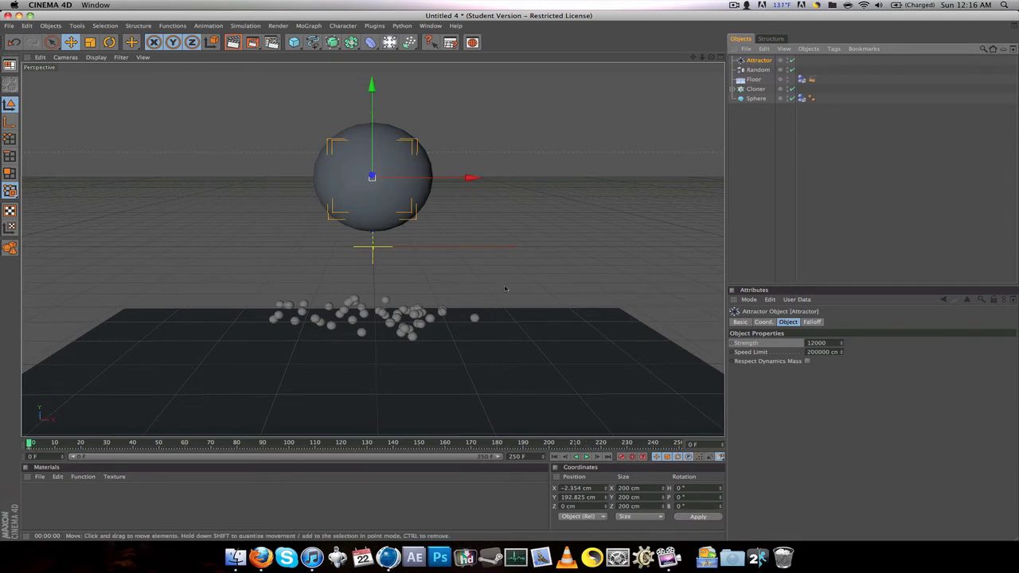
drag(471, 177, 505, 177)
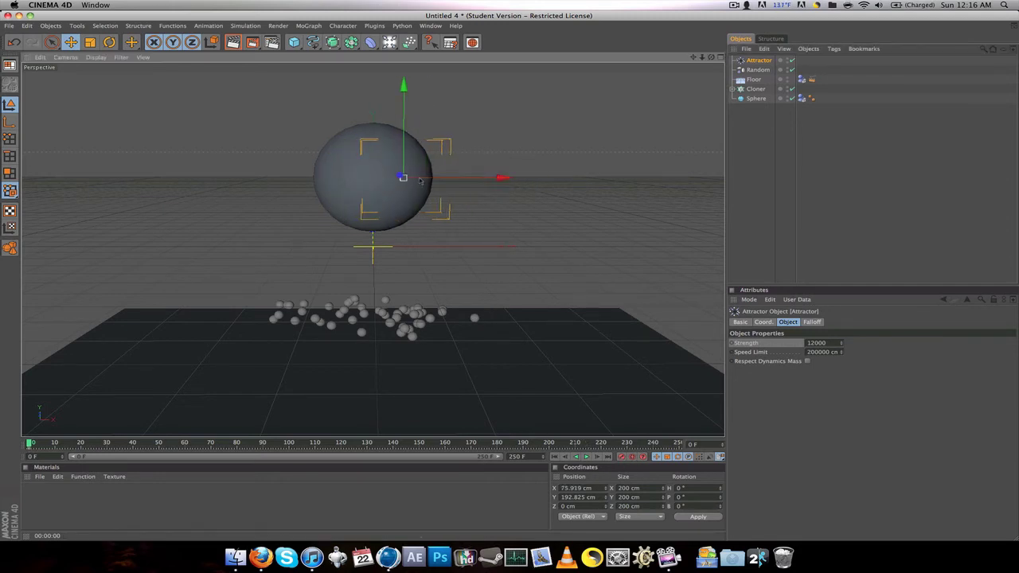
Keyframe the Attractor's position at frame 50 with X about 98 cm, and at frame 100 with X about -68 cm and Y about 245 cm.
click(158, 442)
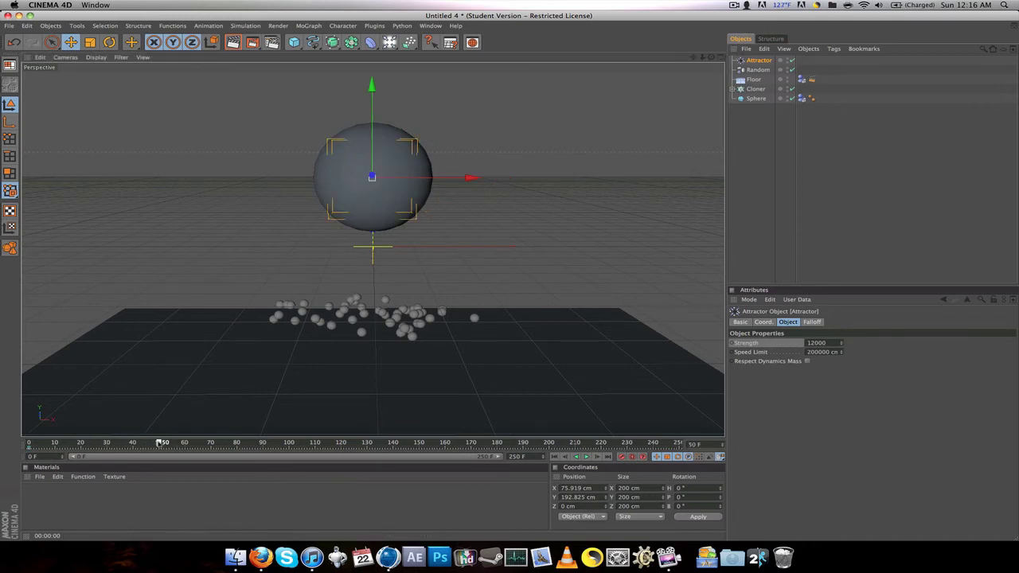
drag(470, 178, 510, 177)
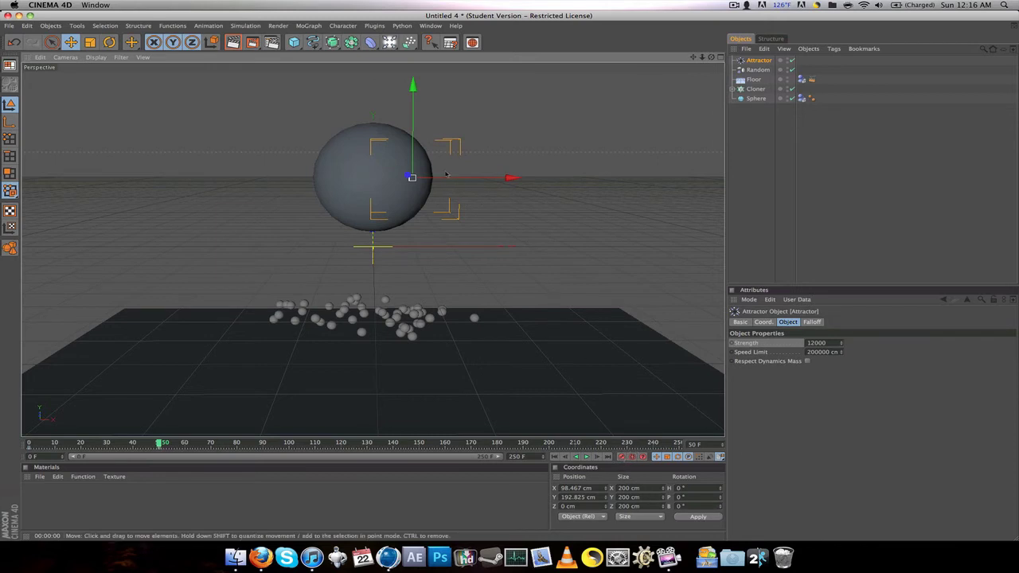
click(290, 445)
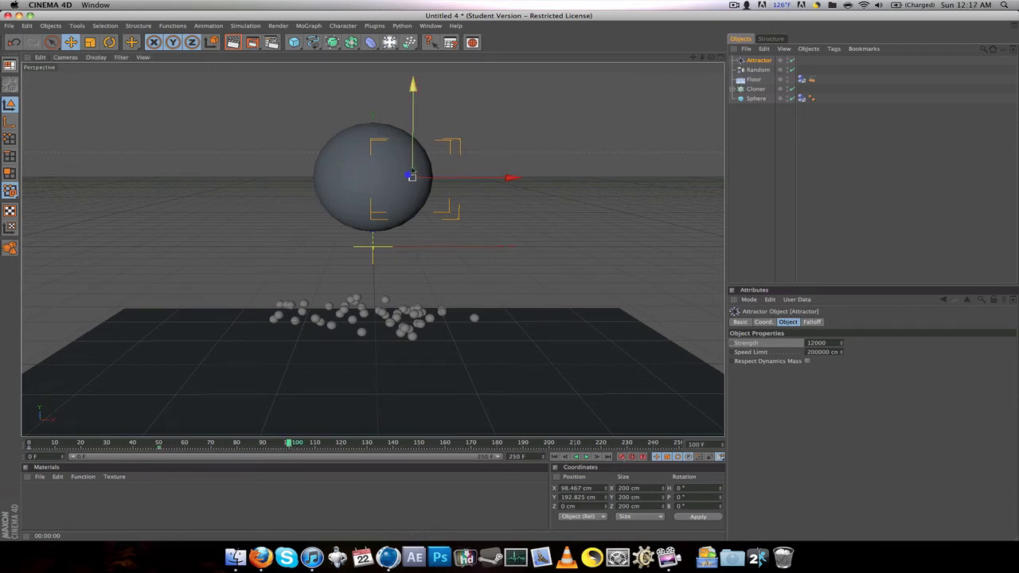
drag(412, 174, 409, 159)
drag(469, 159, 404, 158)
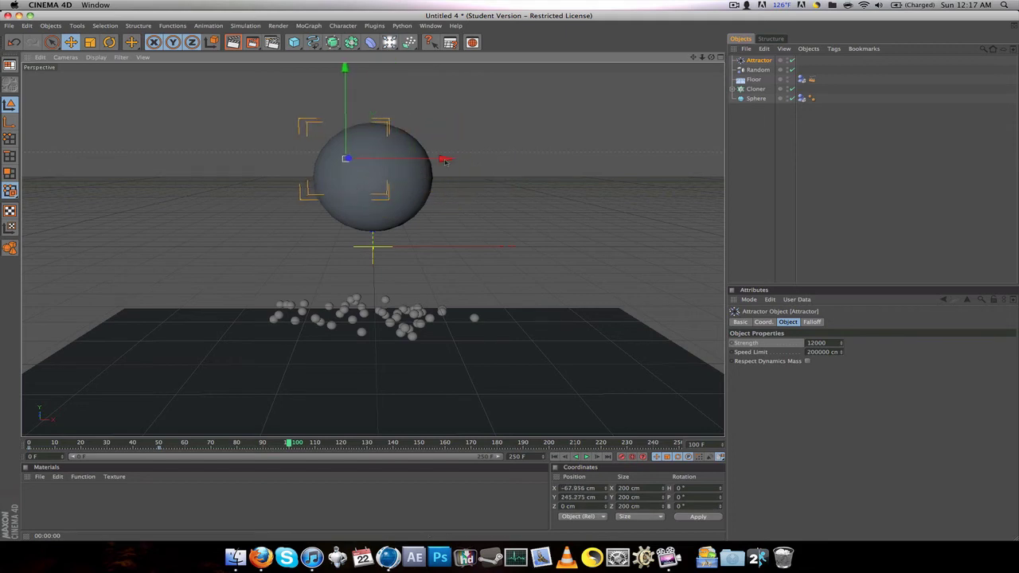
click(622, 457)
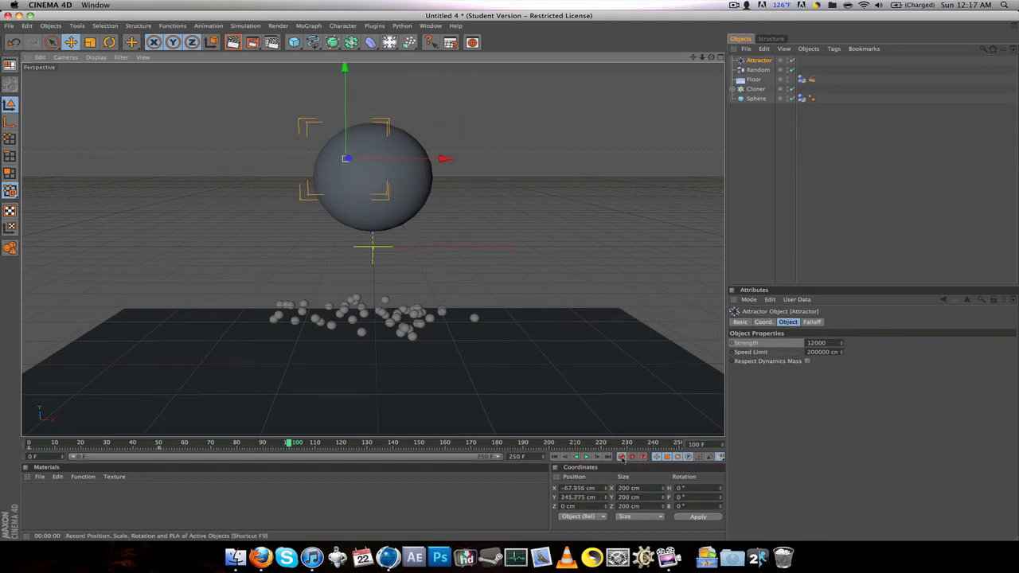
Keyframe the Attractor near X 0 cm, Y 159 cm at frame 151, and near X -4 cm, Y 107 cm at frame 200.
click(422, 443)
drag(349, 140, 349, 172)
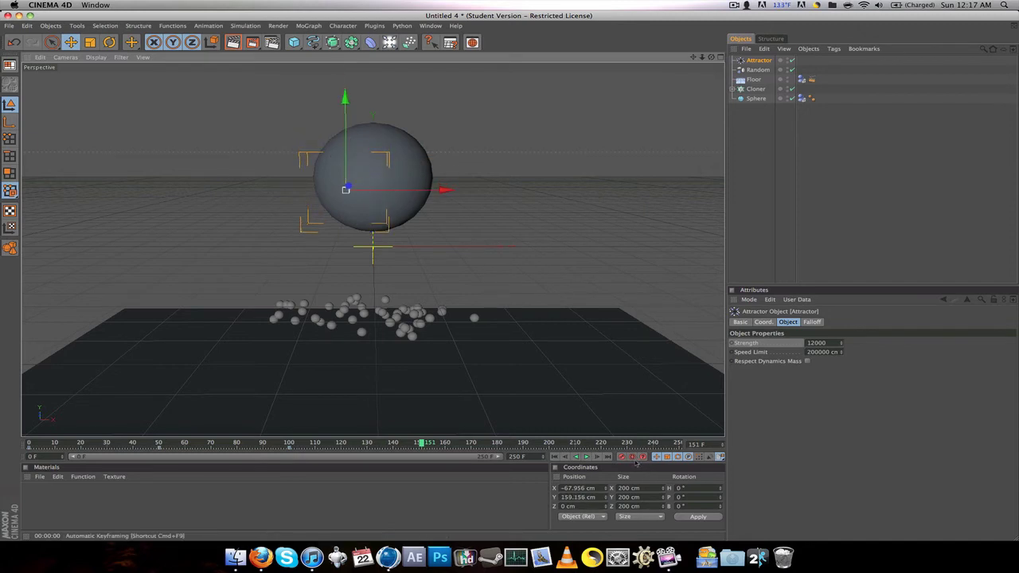
drag(348, 186, 373, 188)
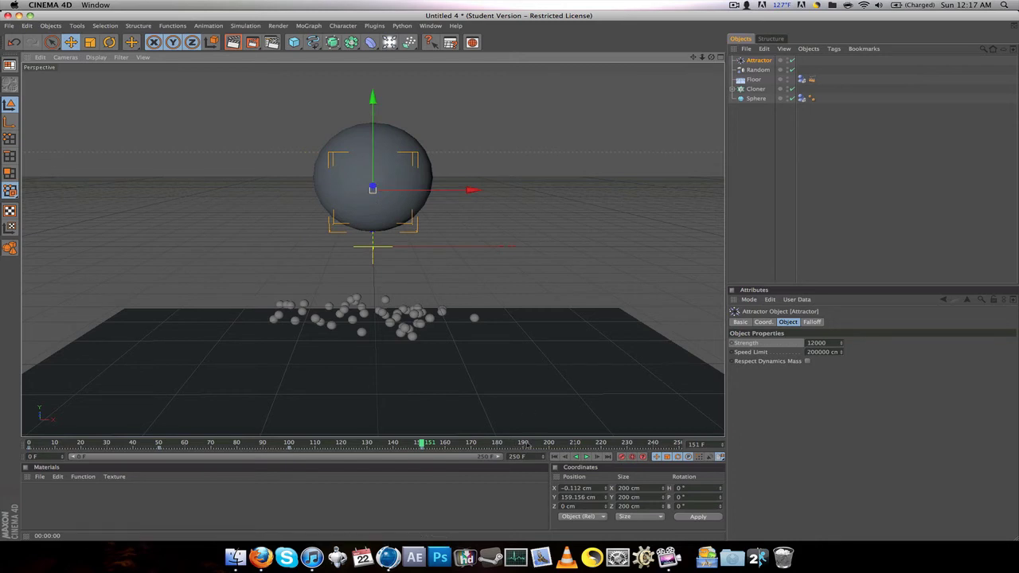
click(550, 444)
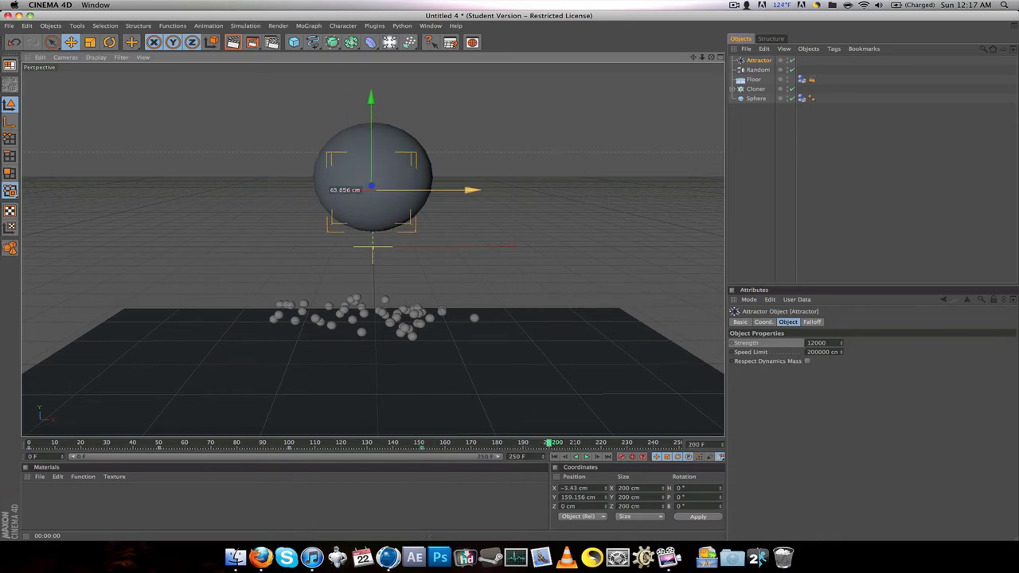
drag(373, 158, 372, 177)
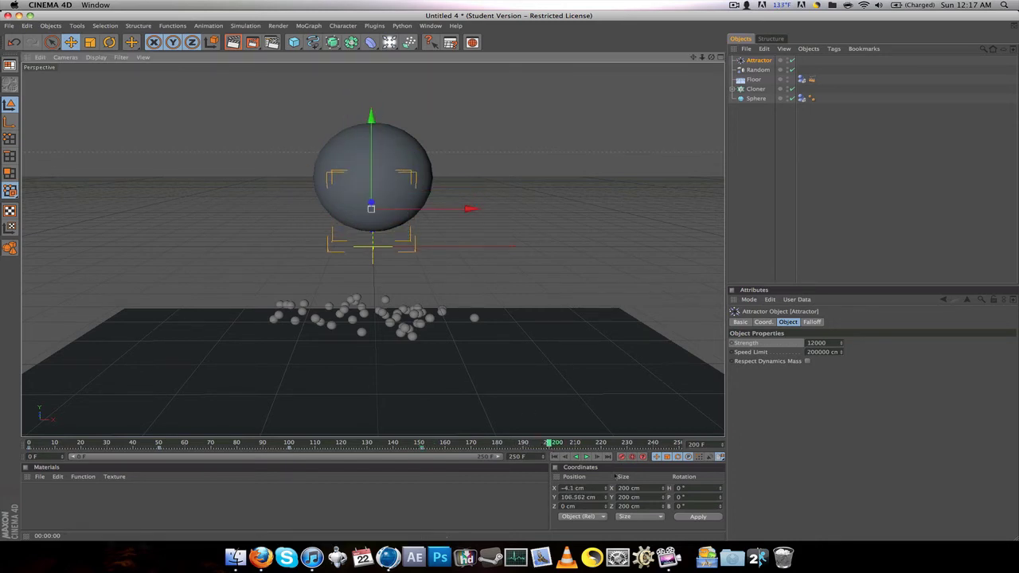
Play the animation from the first frame, set the Attractor's strength to 10000 and replay it.
click(555, 457)
click(585, 457)
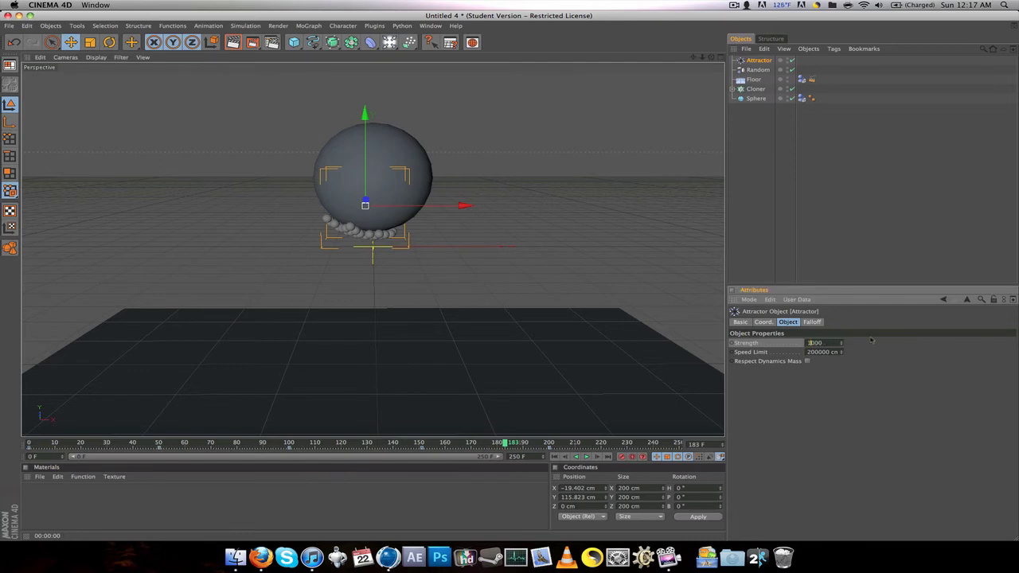
click(623, 163)
click(586, 457)
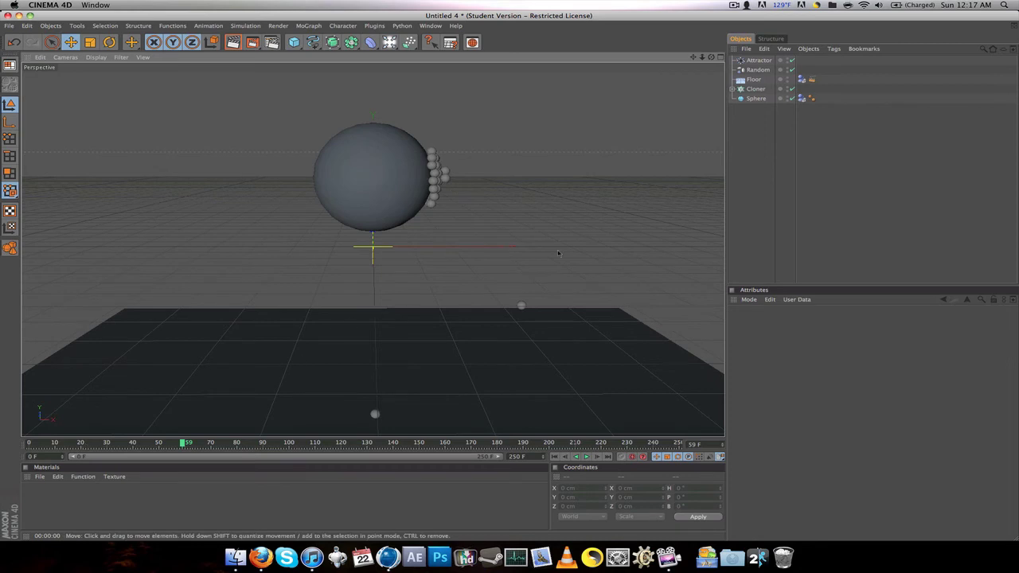
Shift the Attractor's position keyframes earlier on the timeline, to about frames 33, 64, 99 and 121.
click(755, 61)
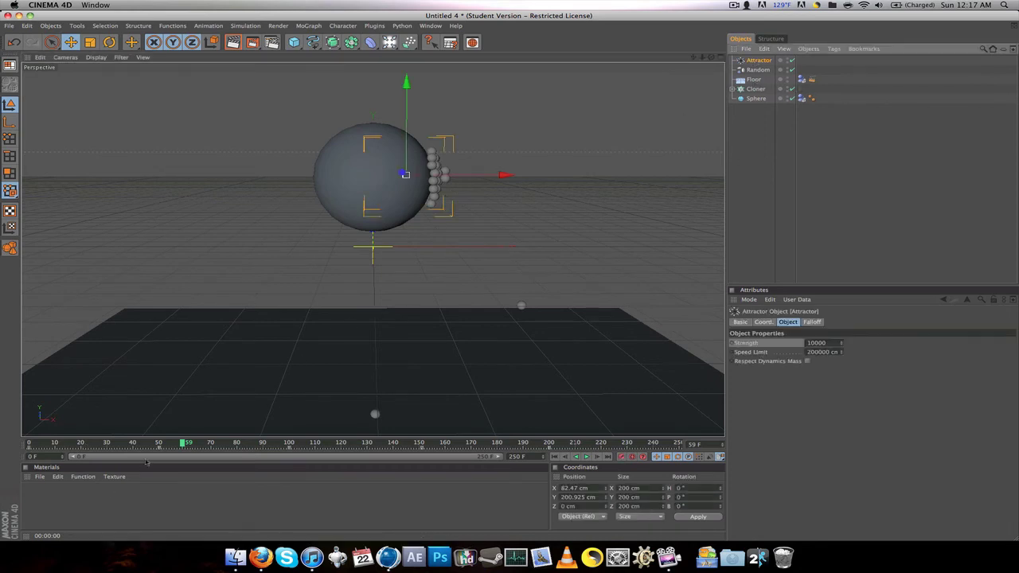
drag(406, 174, 391, 168)
drag(289, 449, 189, 452)
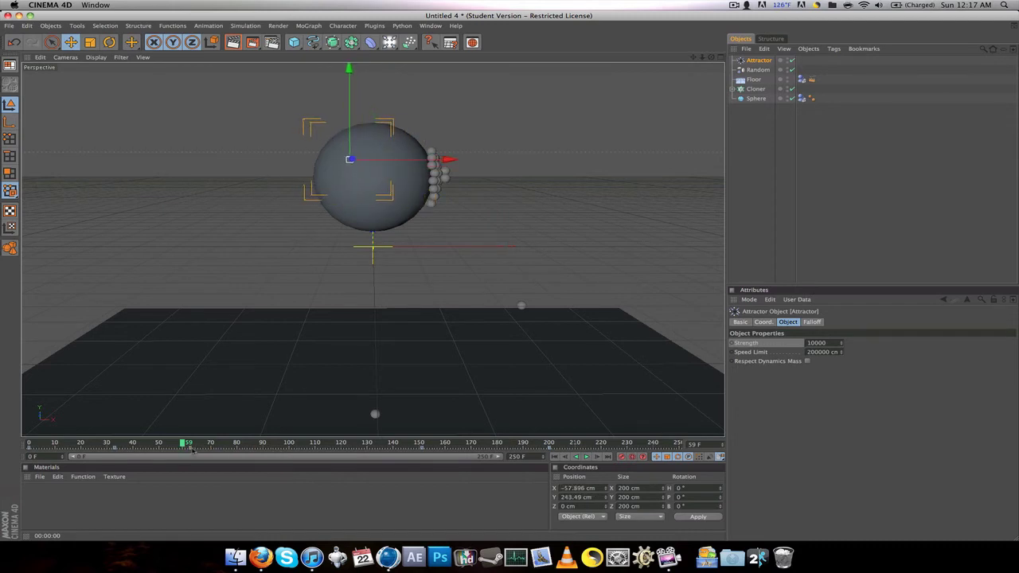
drag(191, 450, 197, 451)
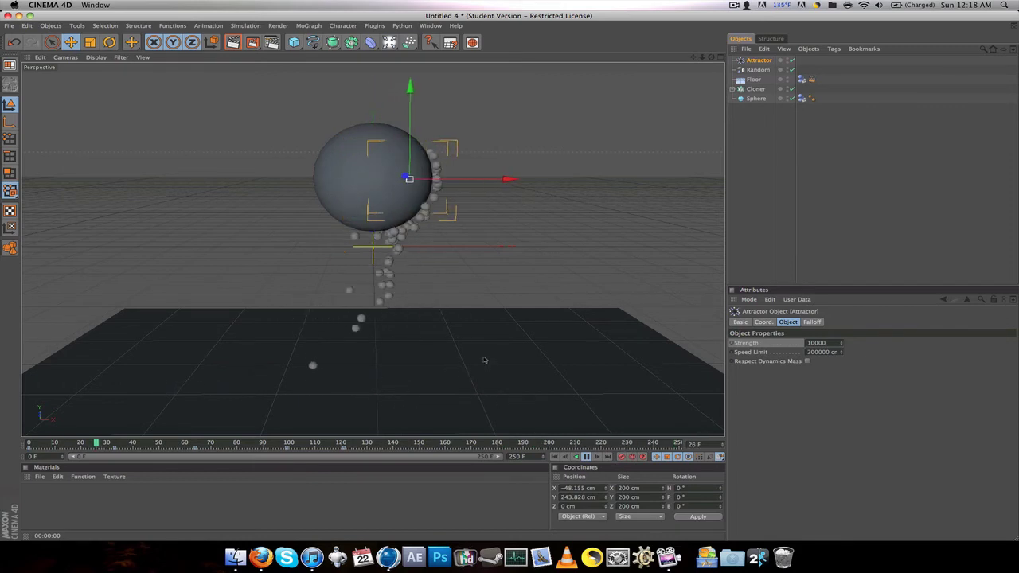
Lower the Floor to a Y position of about -1033 cm while the simulation plays.
click(483, 361)
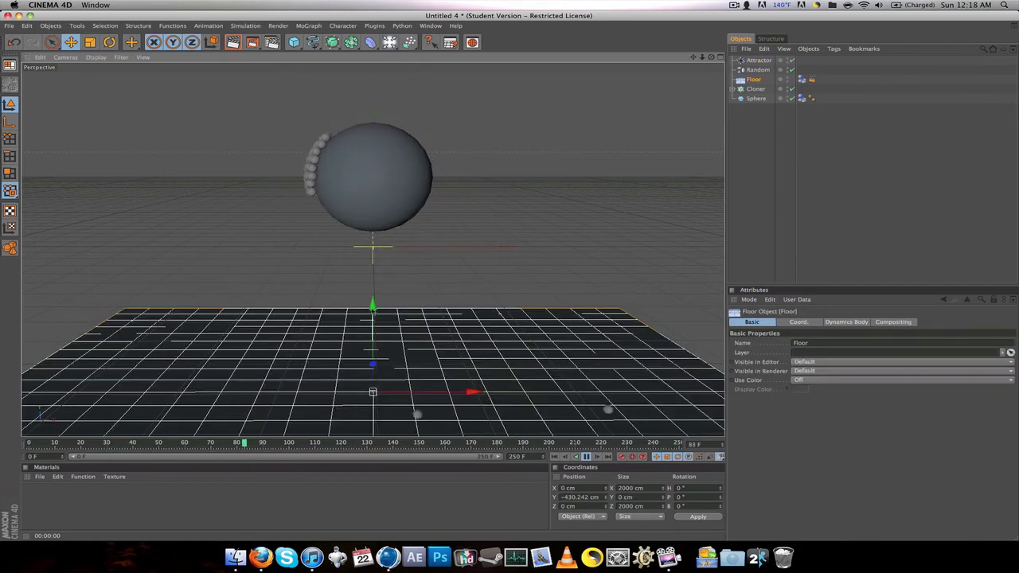
drag(373, 308, 374, 511)
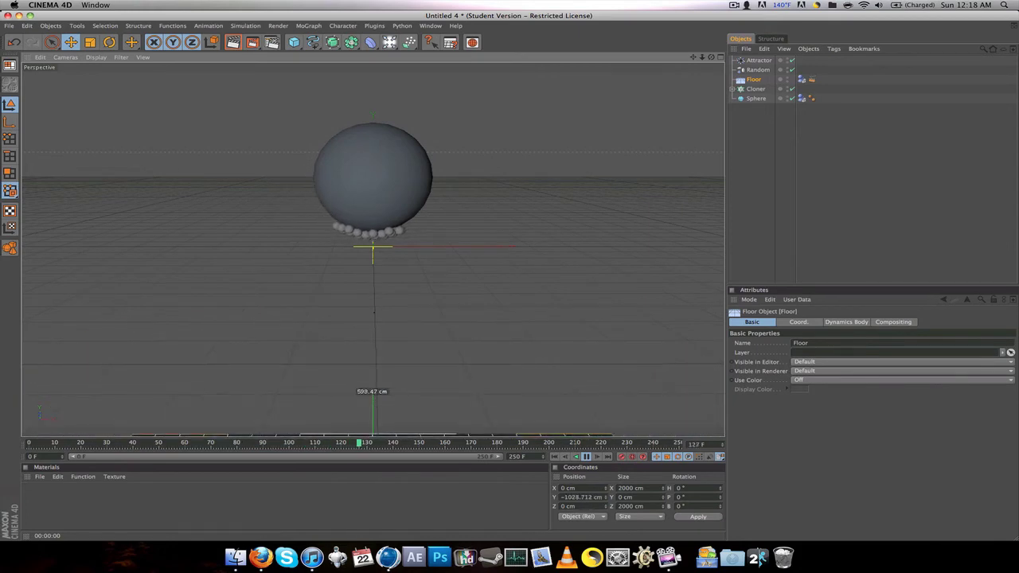
drag(373, 435, 373, 437)
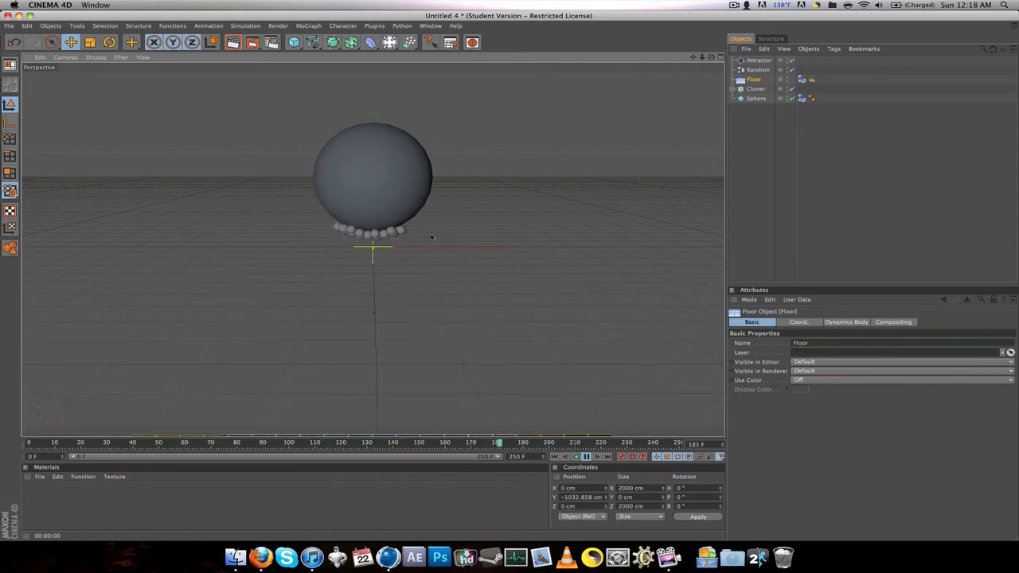
click(732, 4)
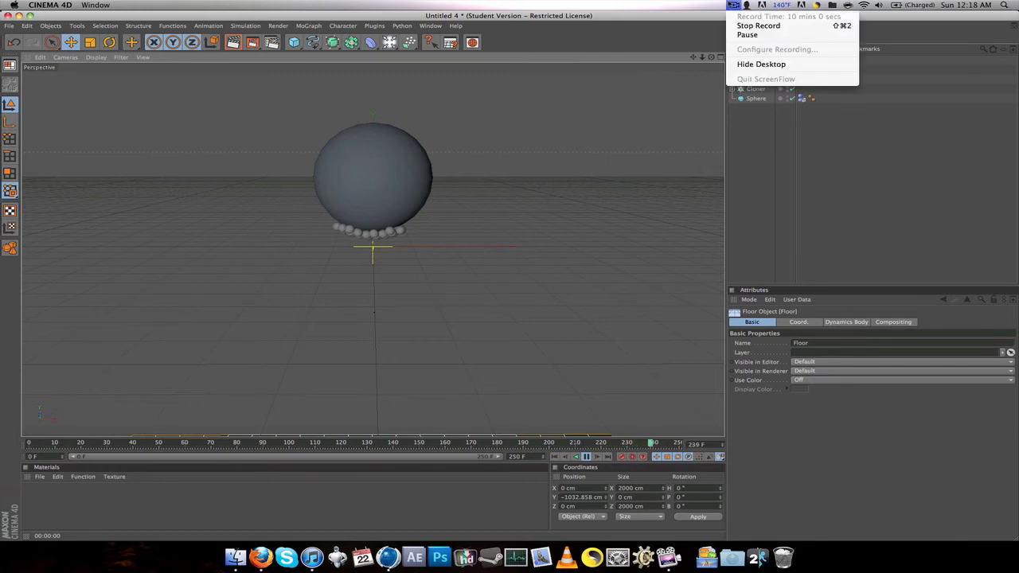
click(732, 4)
click(542, 155)
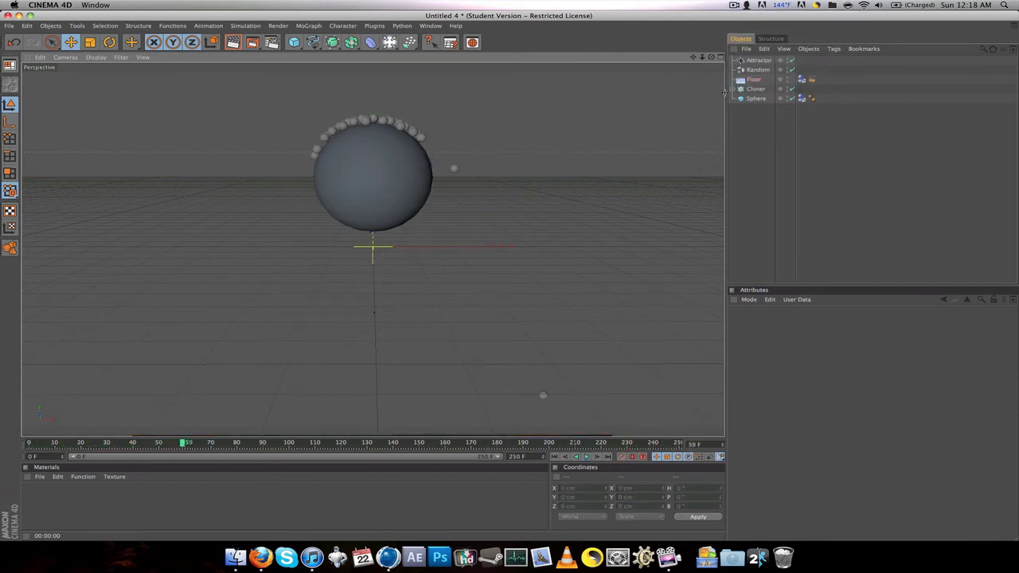
Keyframe the Attractor's strength at 10000 on frame 149 and at 0 on frame 150.
click(760, 61)
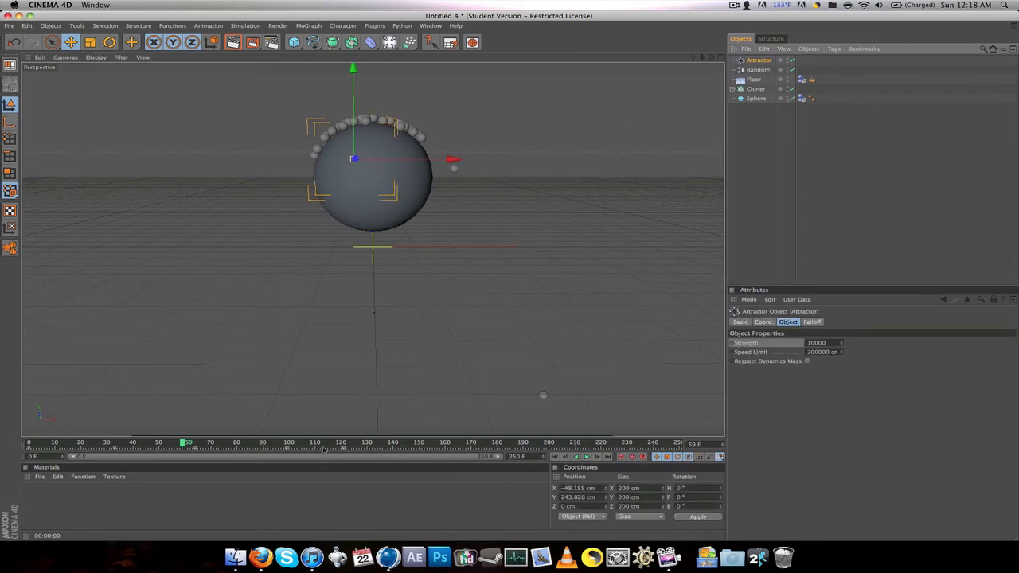
drag(325, 443, 519, 410)
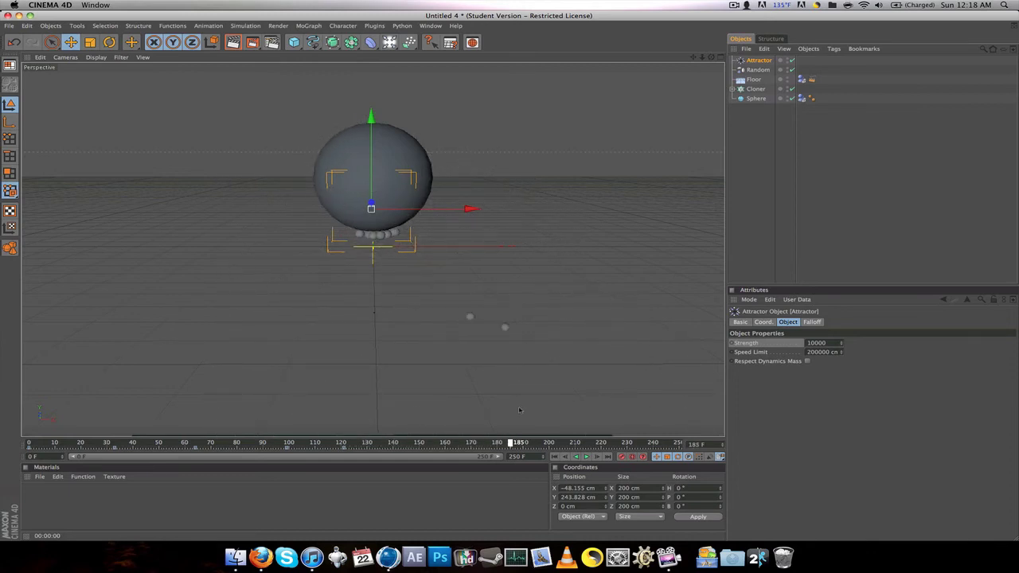
drag(378, 443, 422, 442)
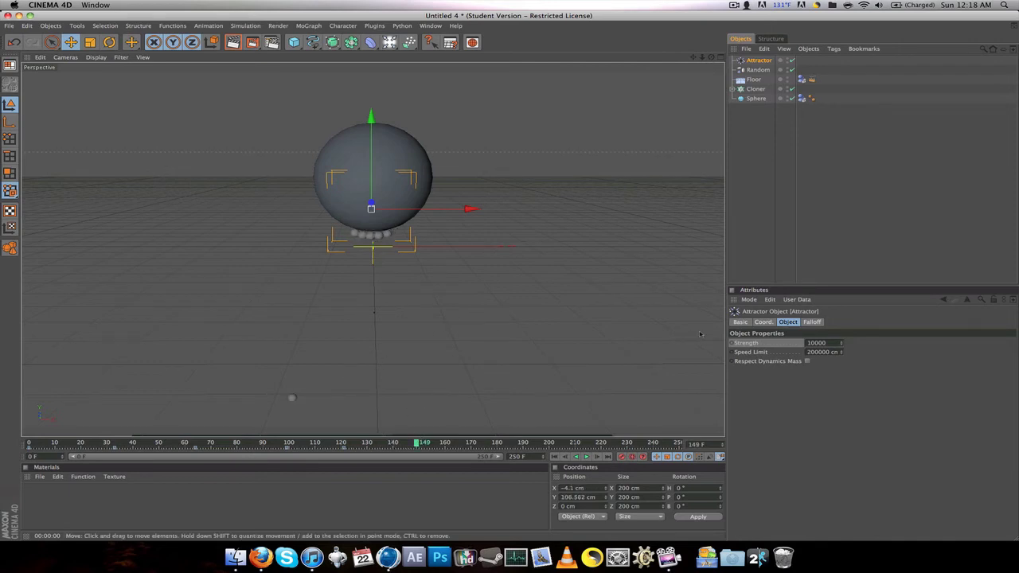
ctrl+click(731, 342)
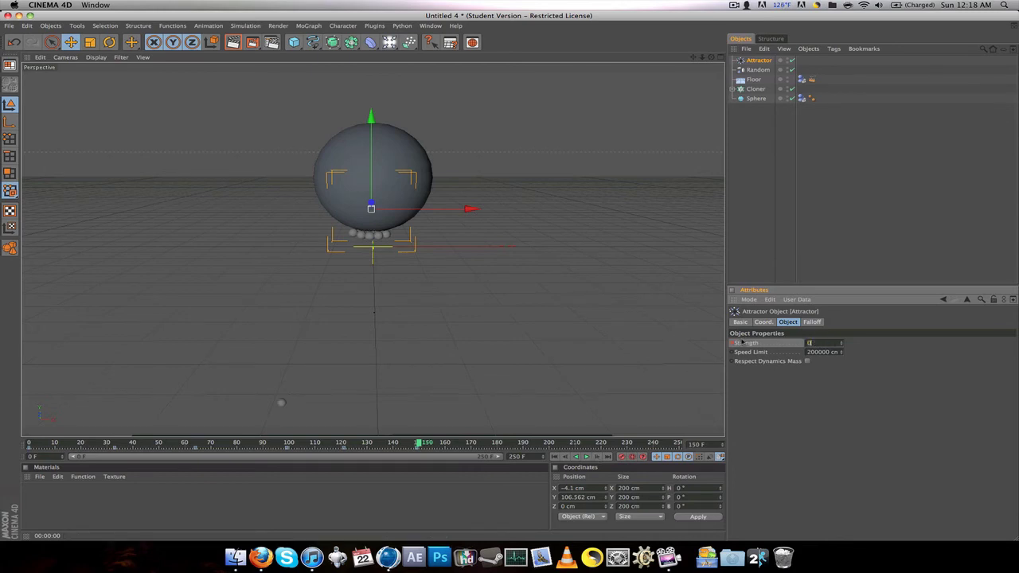
Play the simulation past the strength change, replay it from near the start, and return to frame 0 with nothing selected.
click(586, 456)
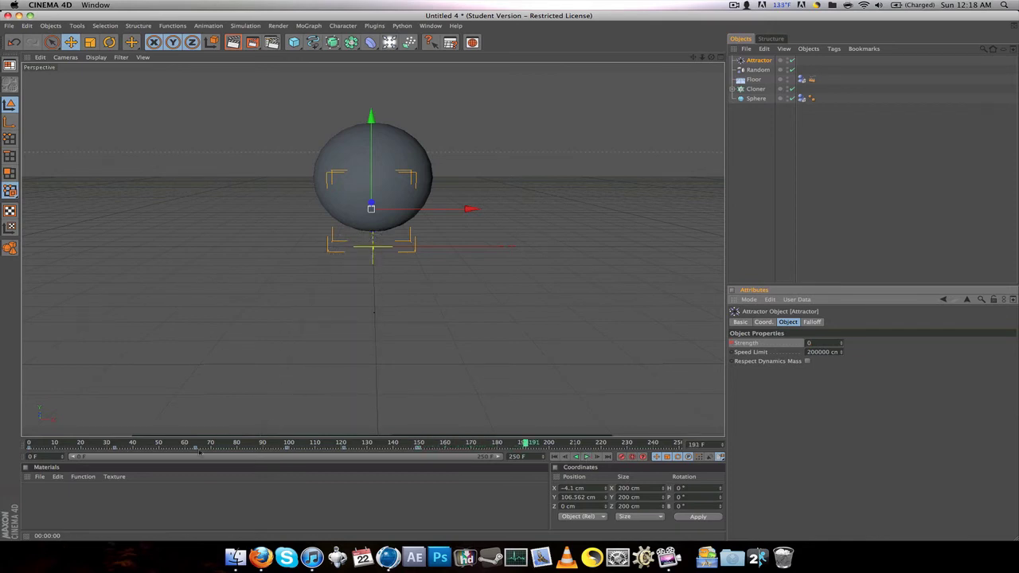
drag(48, 446, 2, 448)
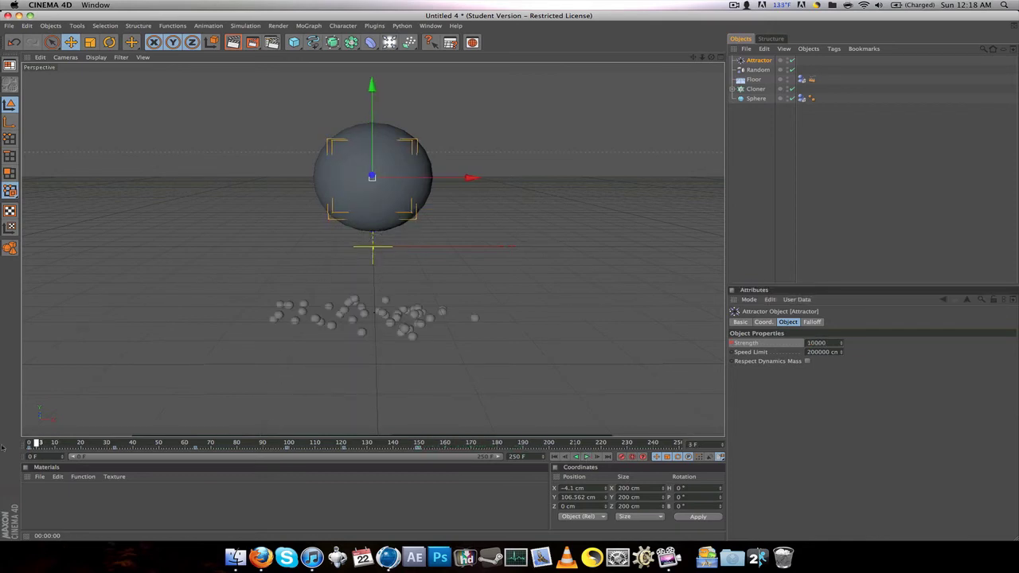
click(586, 456)
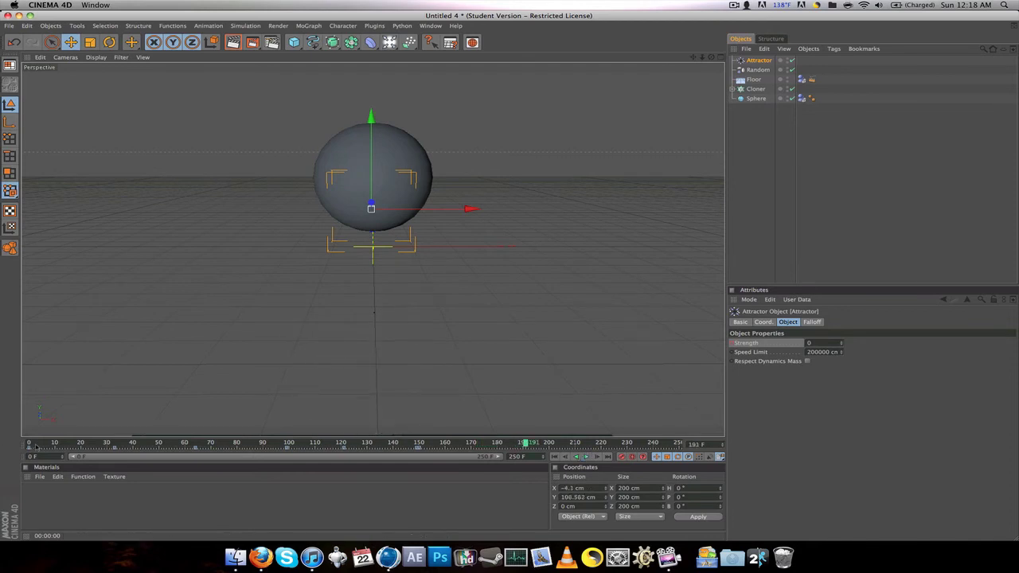
drag(48, 443, 29, 444)
click(126, 227)
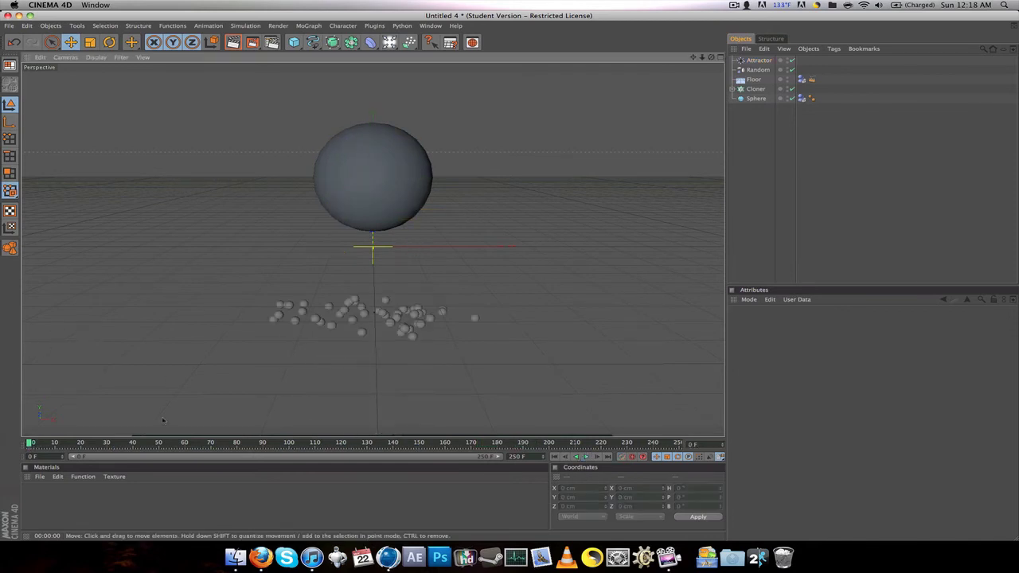
Create two new materials and set the colour of Mat.1 to bright green (RGB 0, 255, 123).
double_click(52, 490)
double_click(51, 501)
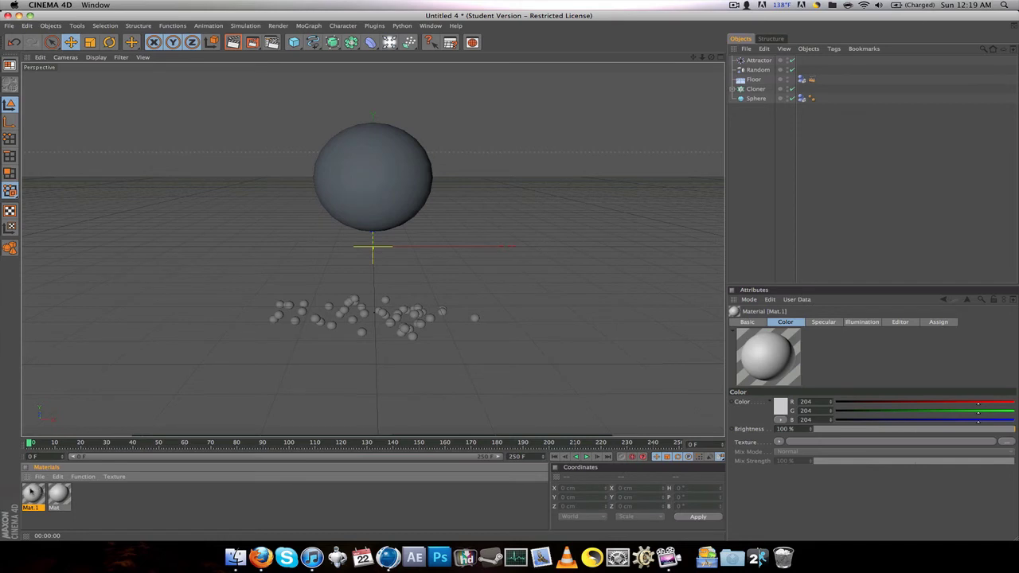
double_click(32, 493)
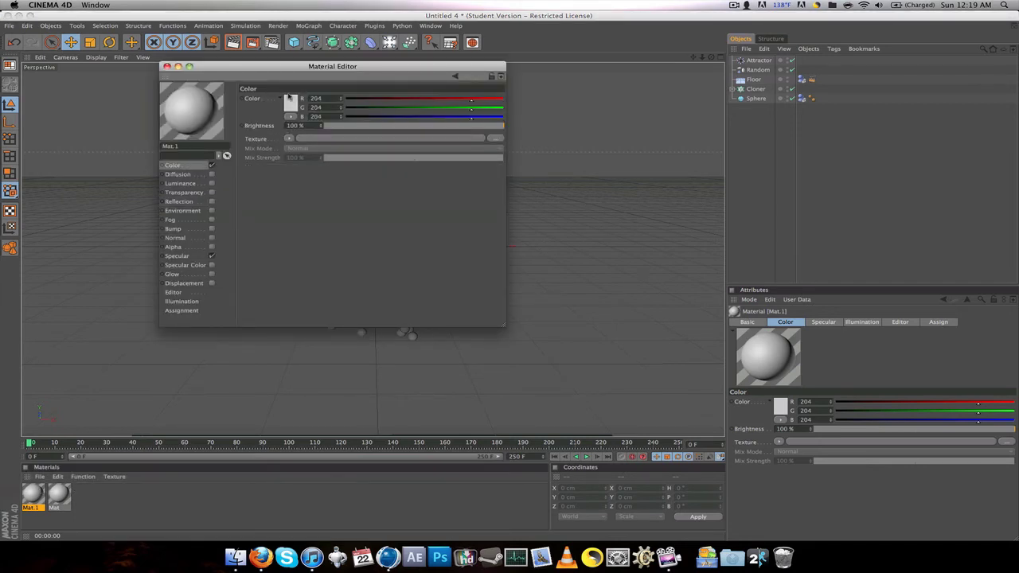
click(290, 102)
drag(303, 77, 301, 78)
click(310, 144)
Enable reflection with a Fresnel texture on the green material and apply it to the large sphere.
click(184, 201)
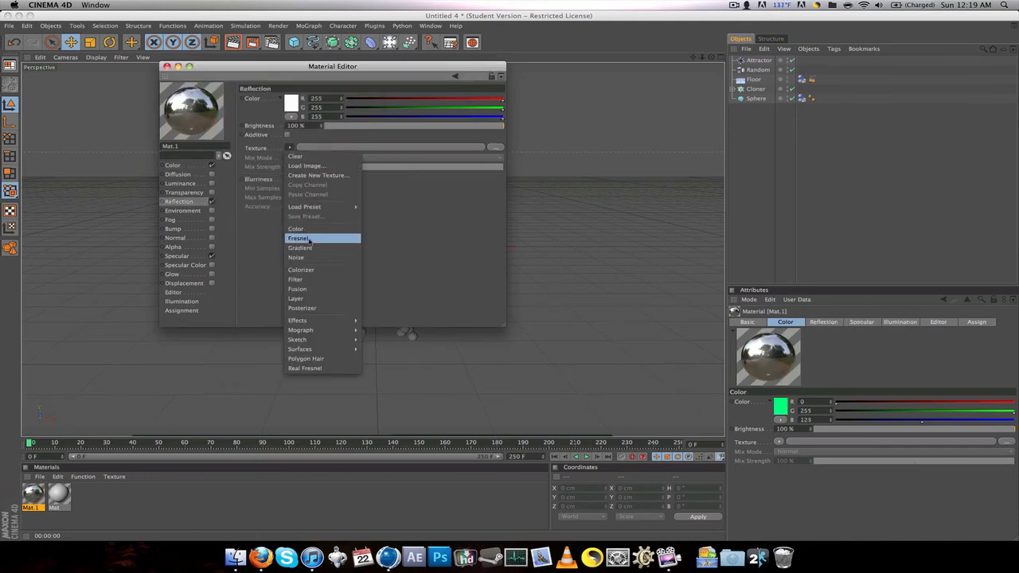
click(311, 239)
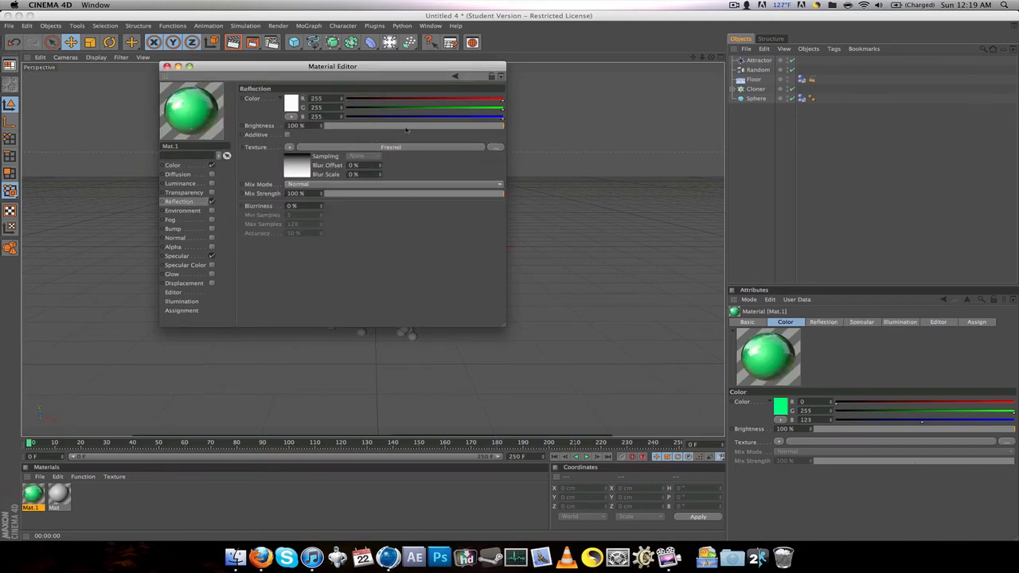
click(166, 66)
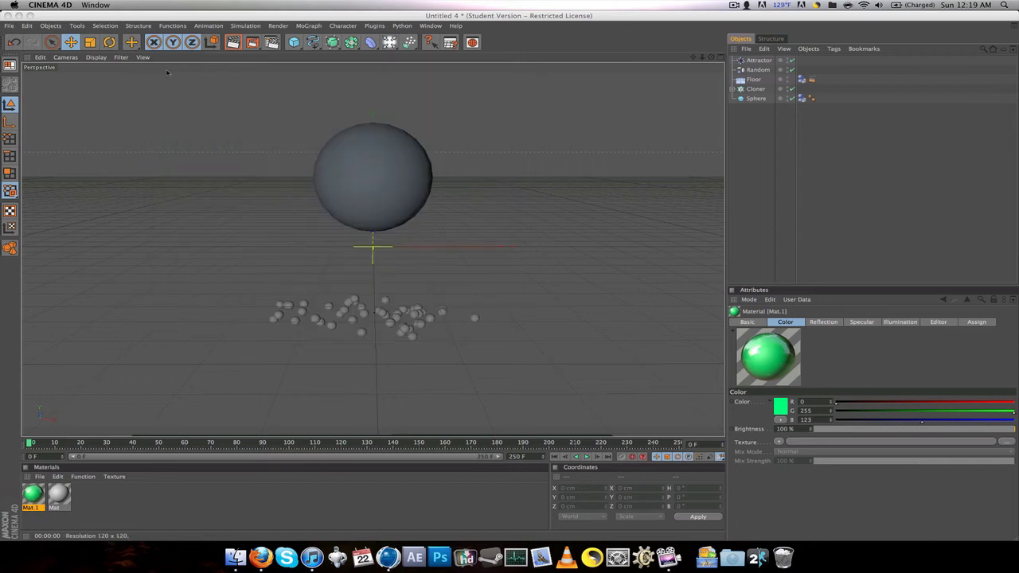
drag(57, 475, 354, 195)
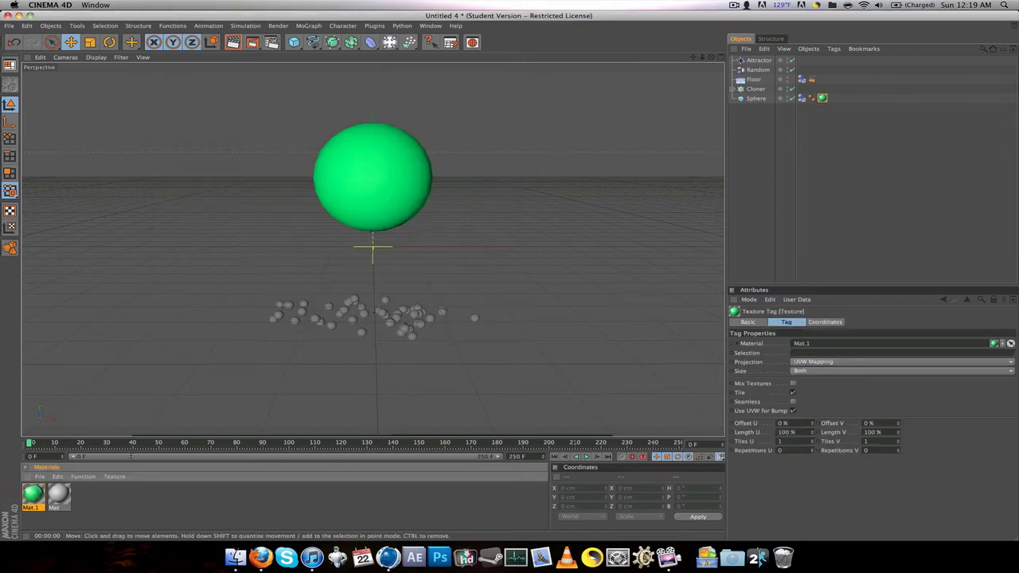
Set the colour of the plain grey material Mat to bright blue (RGB 0, 191, 255).
double_click(60, 495)
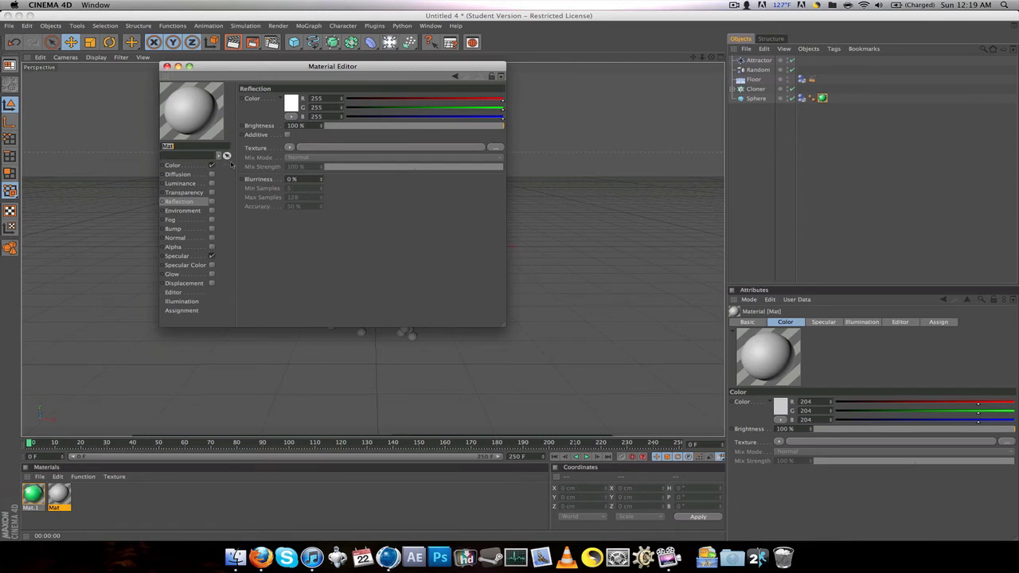
click(199, 165)
click(291, 102)
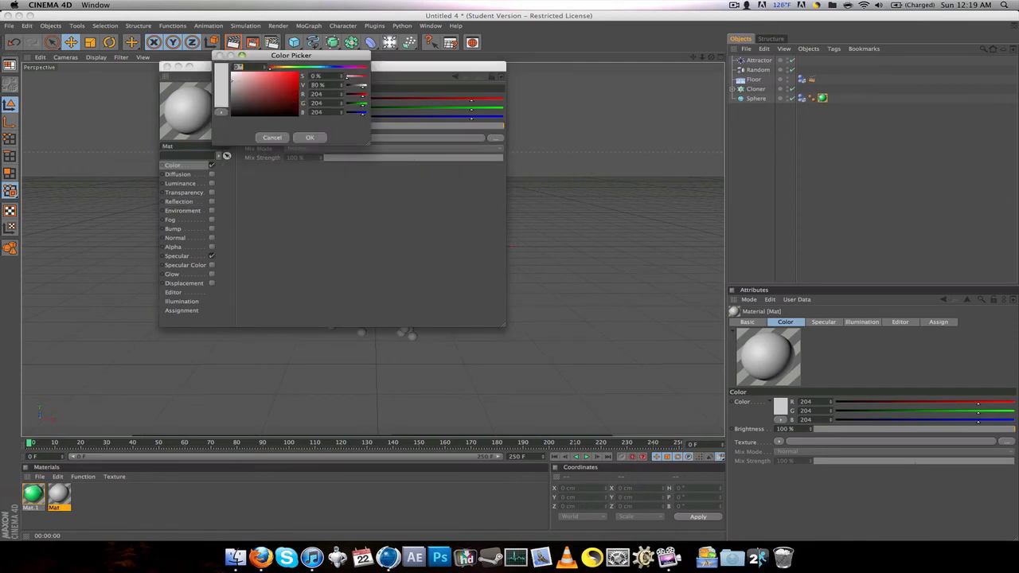
drag(320, 69, 306, 79)
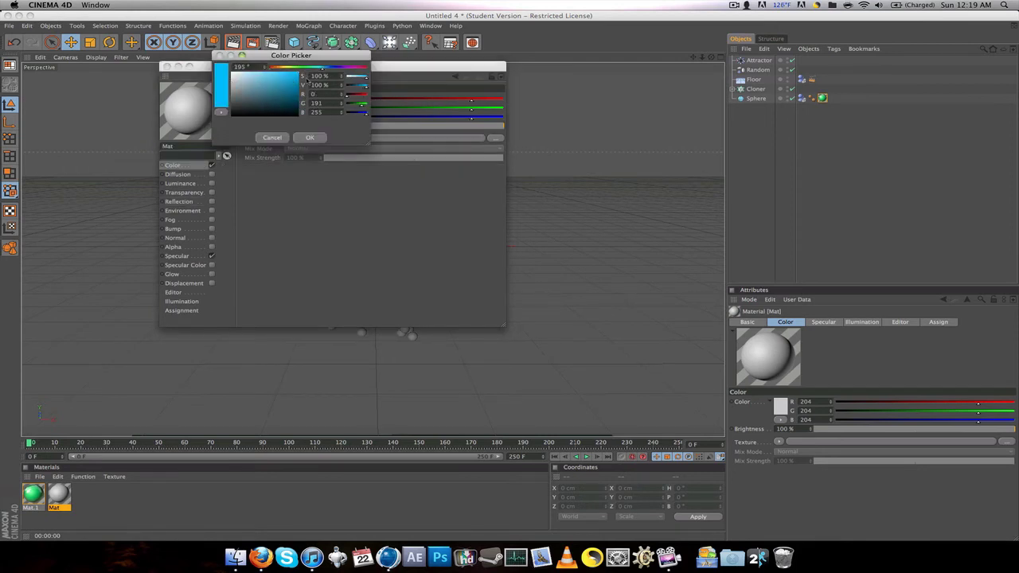
click(308, 139)
Enable reflection with a Fresnel texture on the blue material and apply it to the cloned spheres.
click(182, 201)
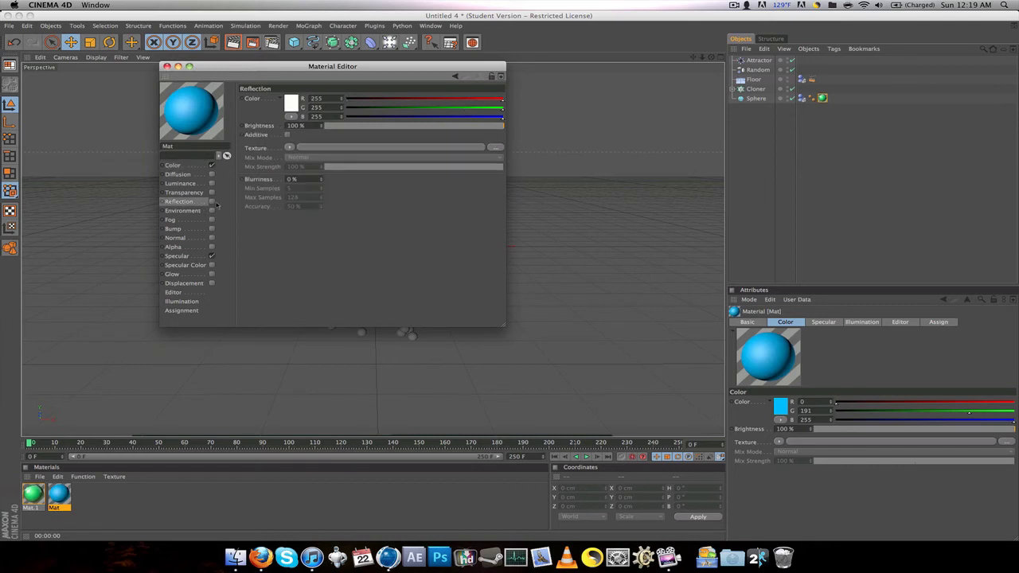
click(211, 201)
click(289, 147)
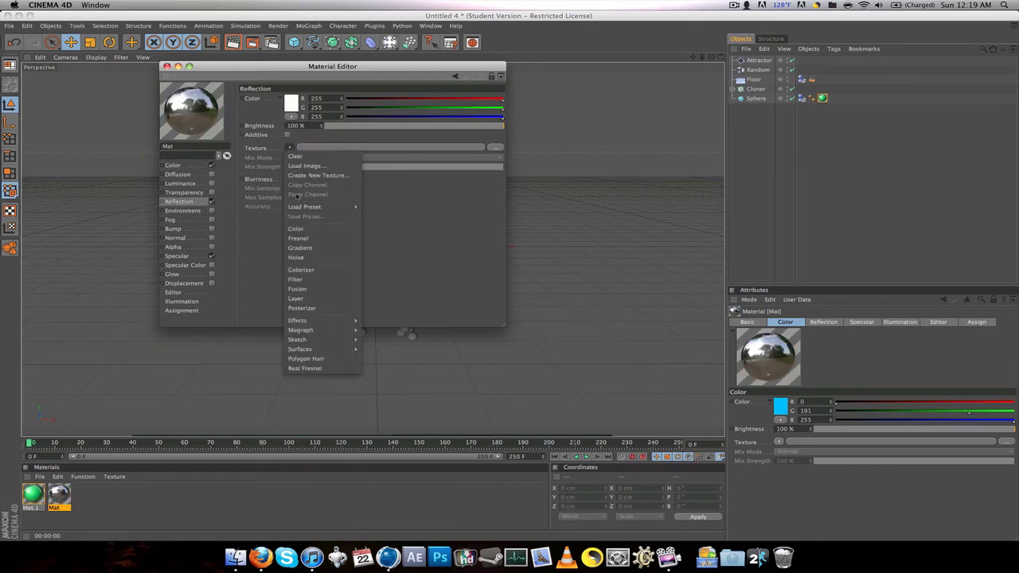
click(302, 232)
click(168, 66)
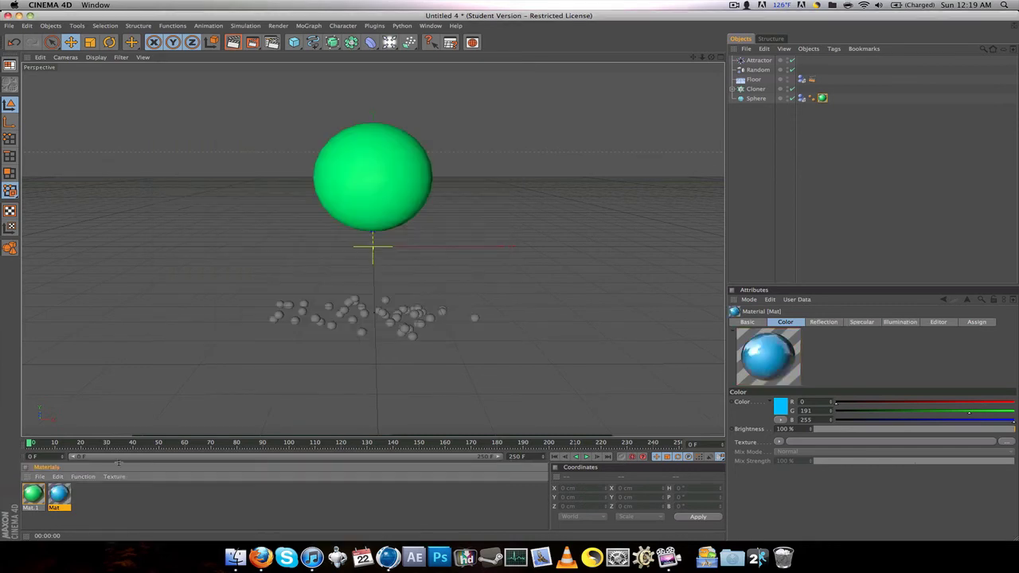
drag(69, 492, 299, 320)
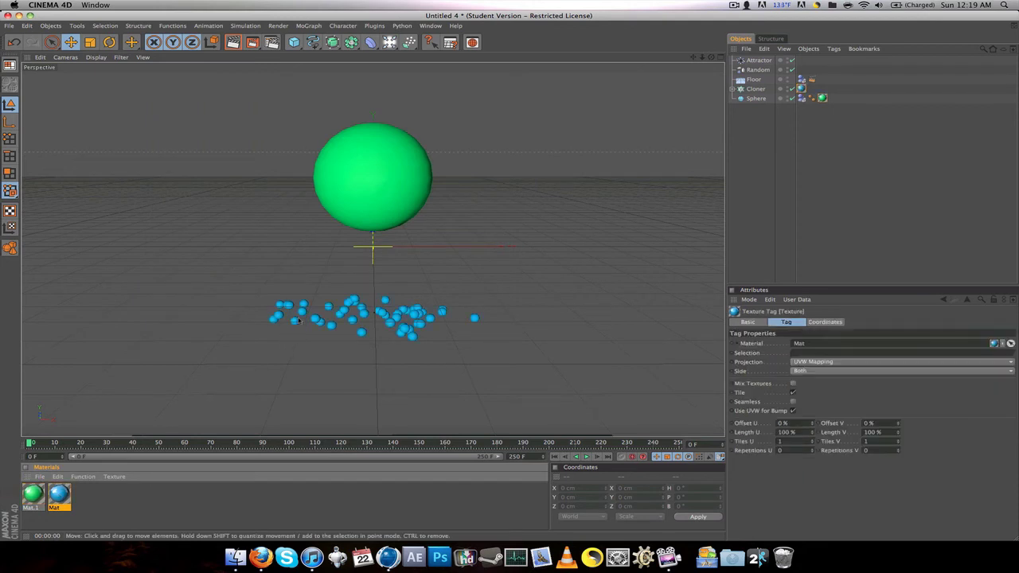
Deselect everything and render the active view to check both materials.
click(282, 199)
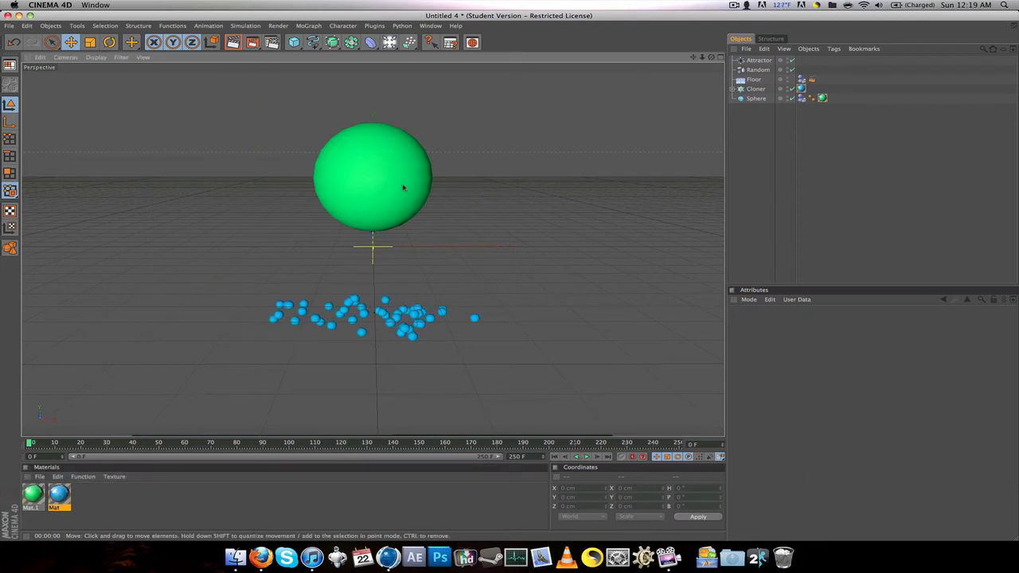
click(232, 42)
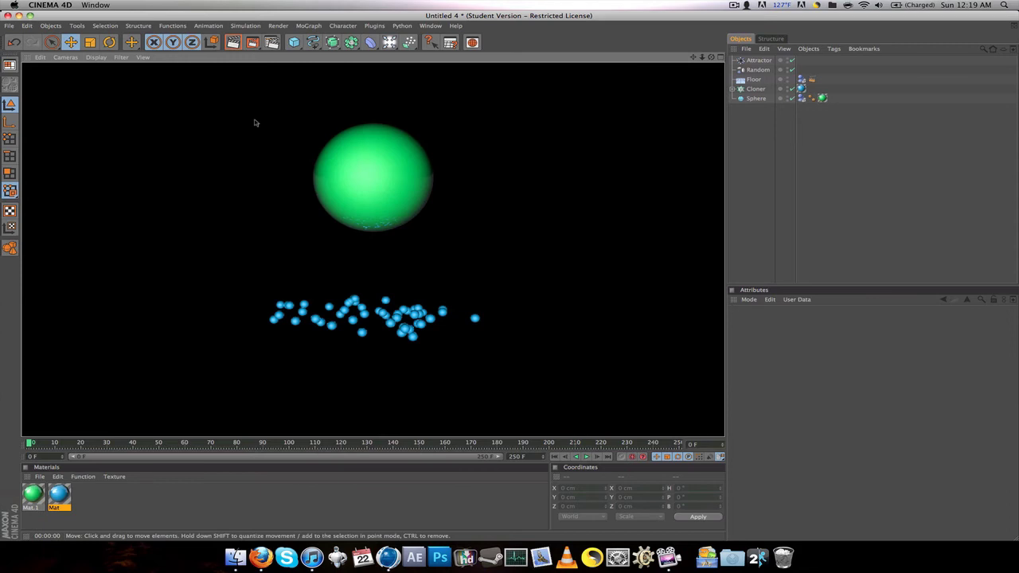
click(255, 123)
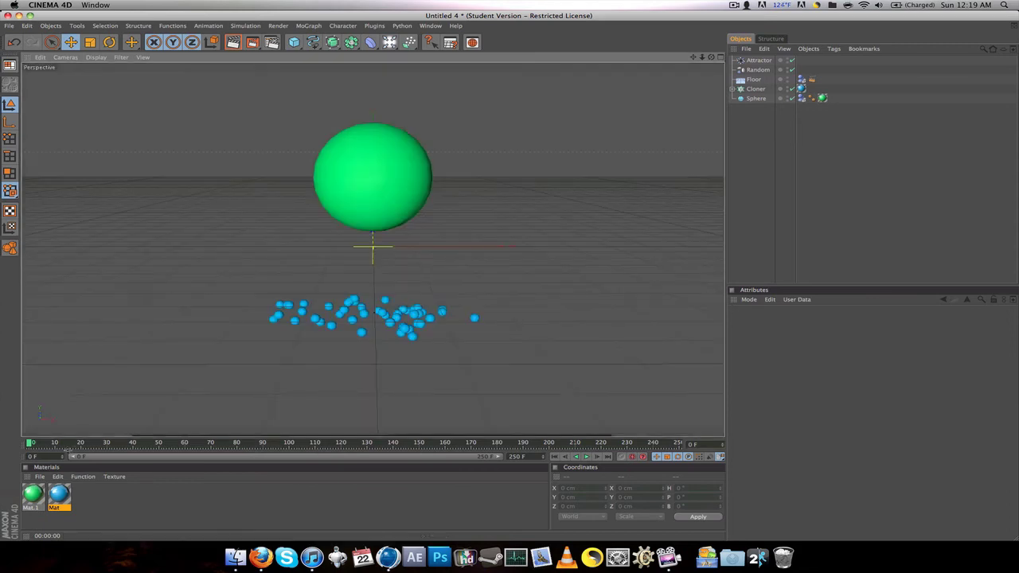
Enable Glow and disable Specular on the blue material.
double_click(59, 494)
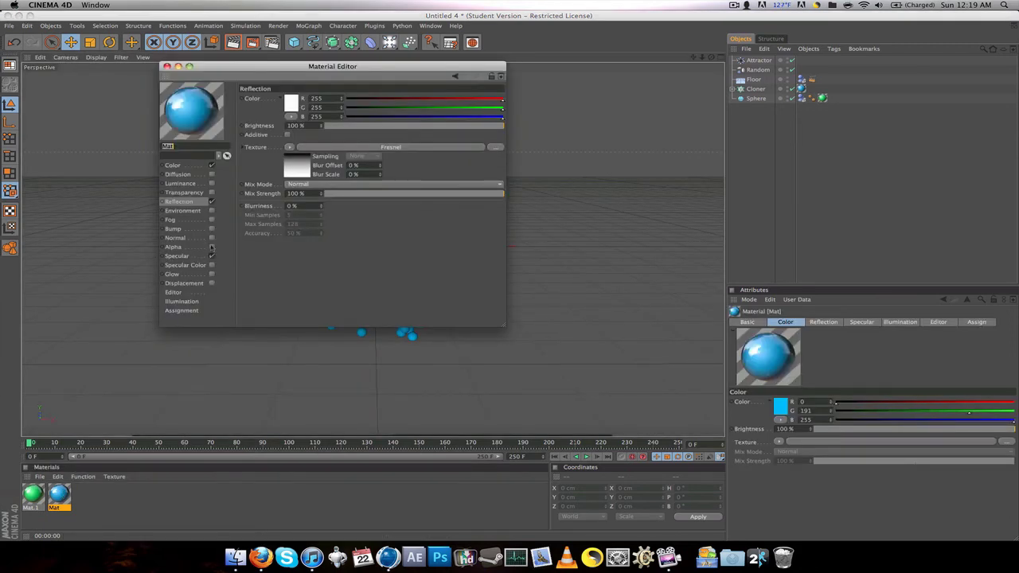
click(211, 274)
click(209, 256)
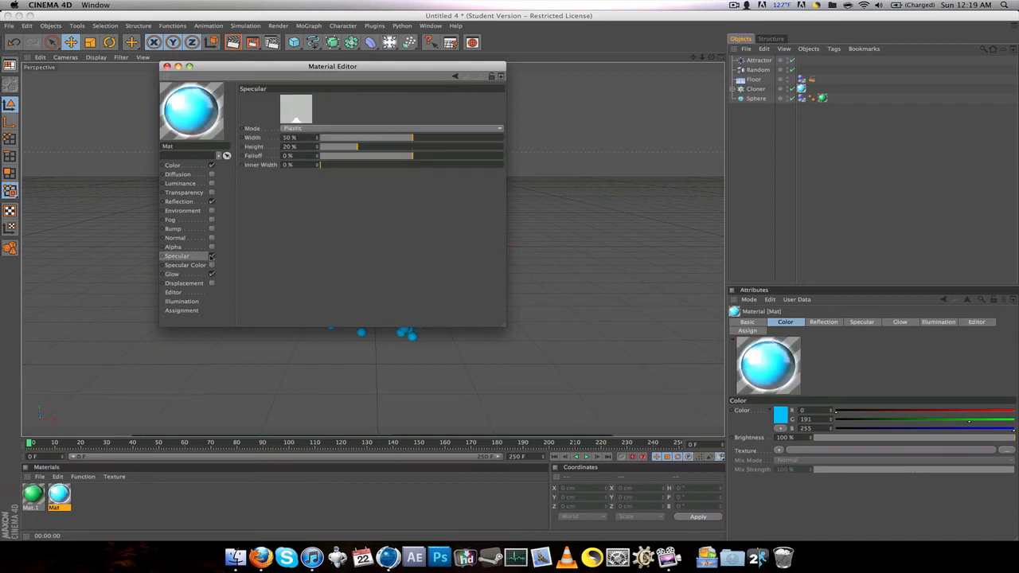
click(211, 256)
click(191, 275)
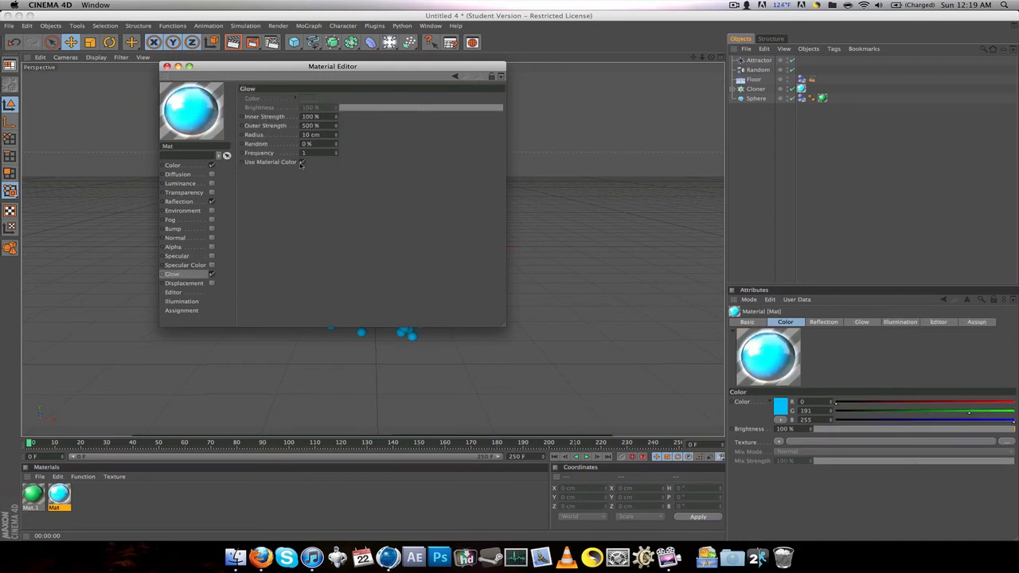
click(167, 66)
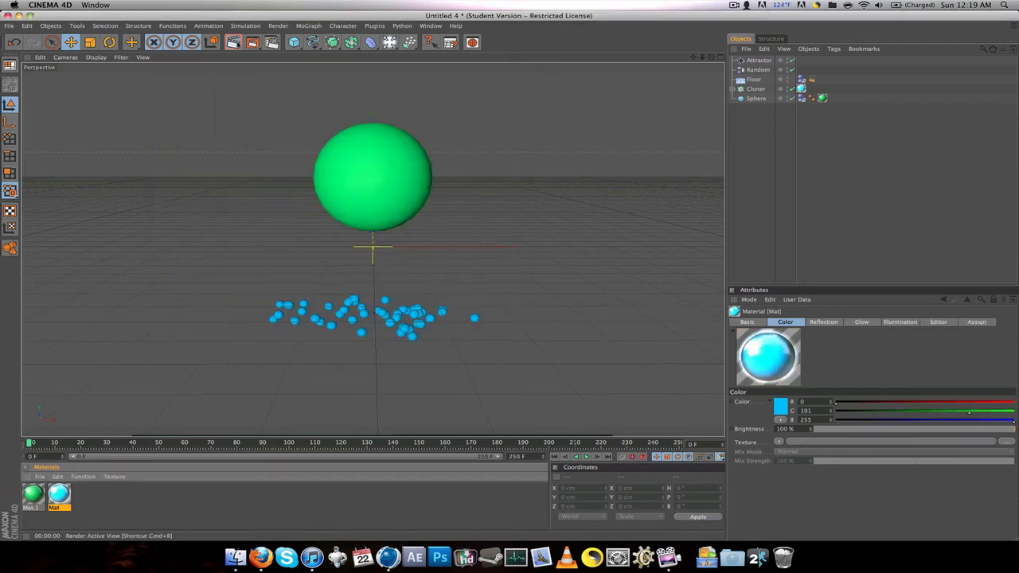
Preview the glow with a render at frame 0 and another at frame 40 of the simulation, and return to frame 0.
click(233, 43)
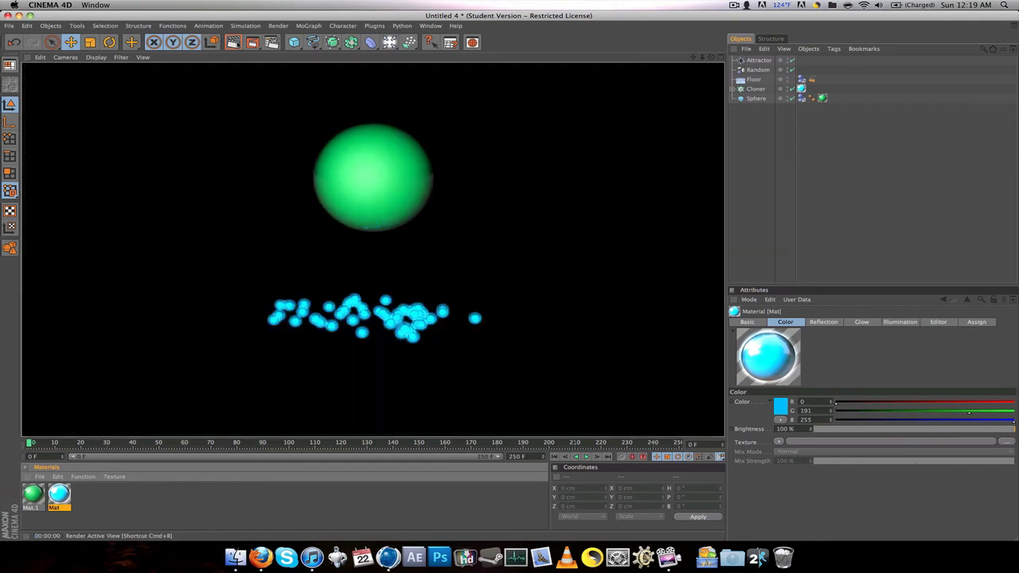
click(282, 184)
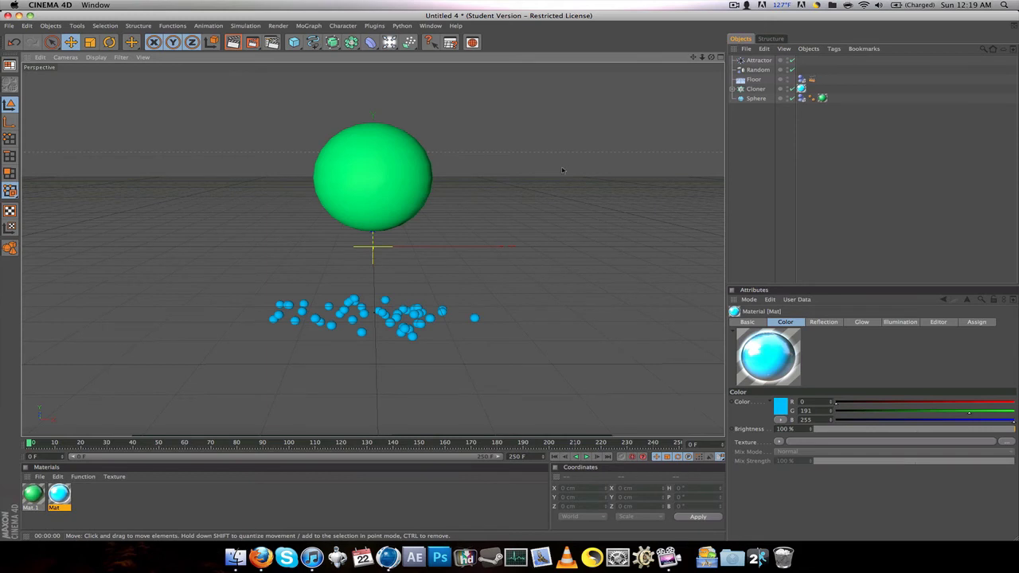
click(585, 457)
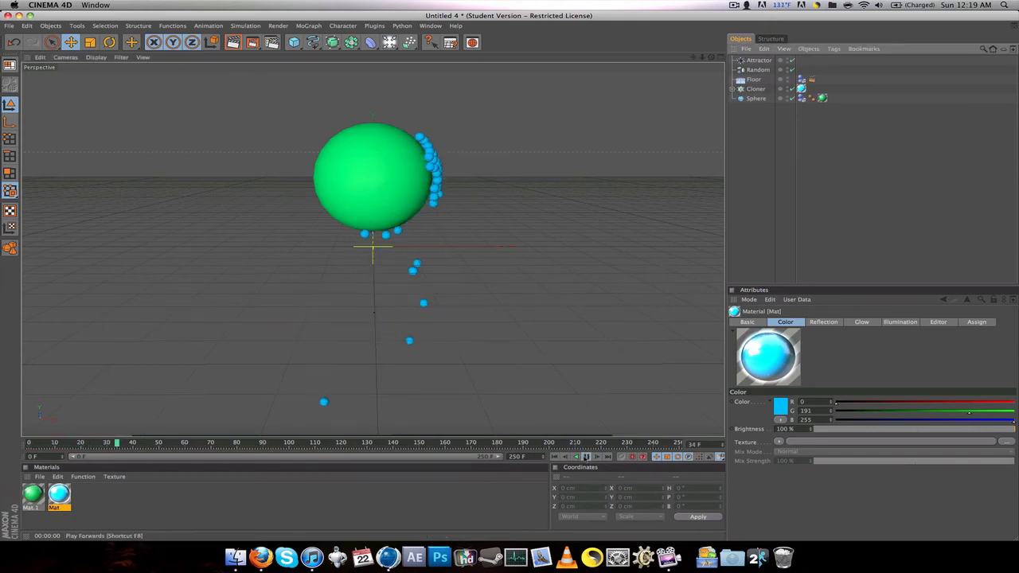
click(233, 42)
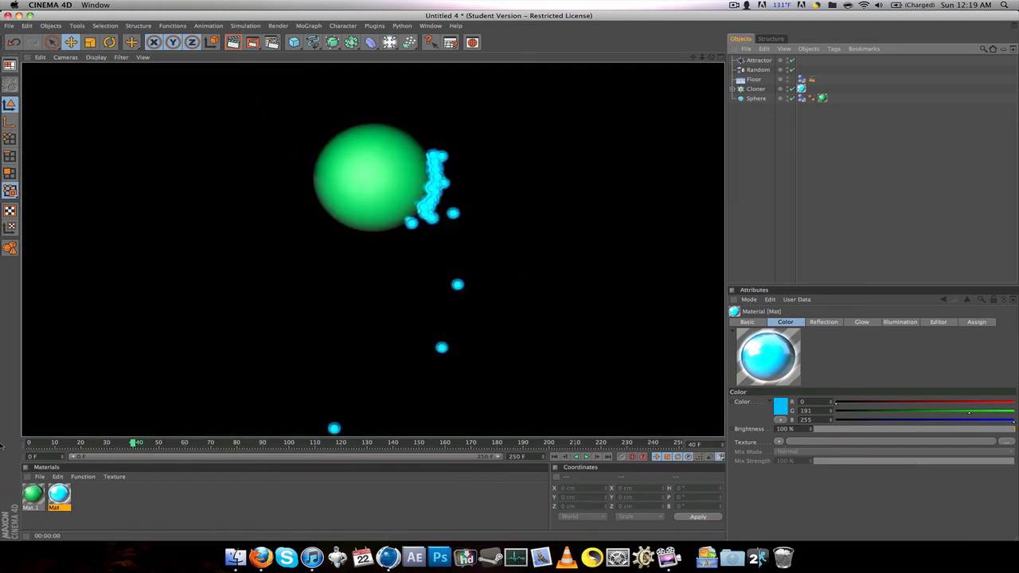
click(30, 444)
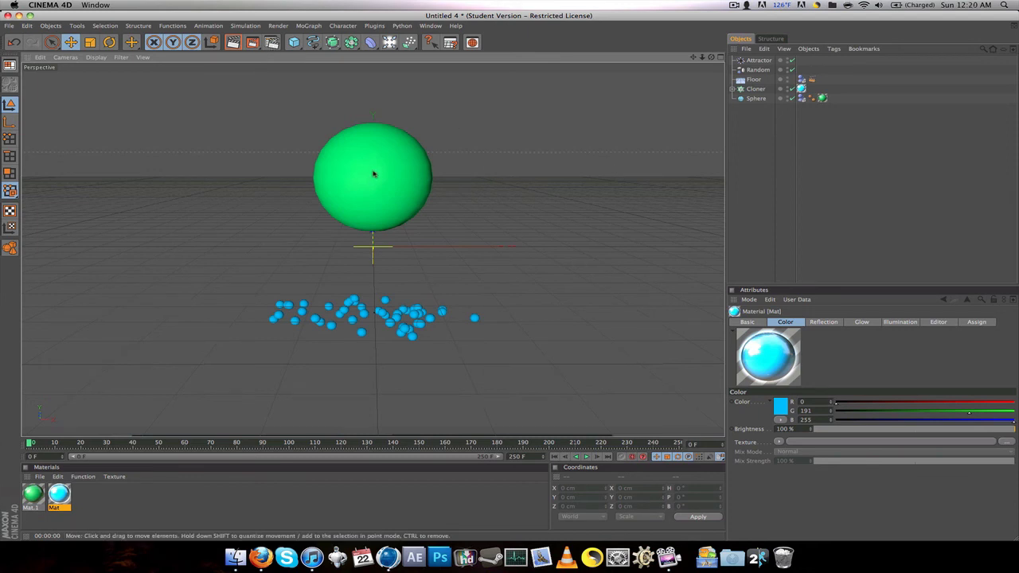
Add a MoText object reading "CasTpeR" and move it along X to about -228 cm.
click(308, 25)
mouse_move(317, 40)
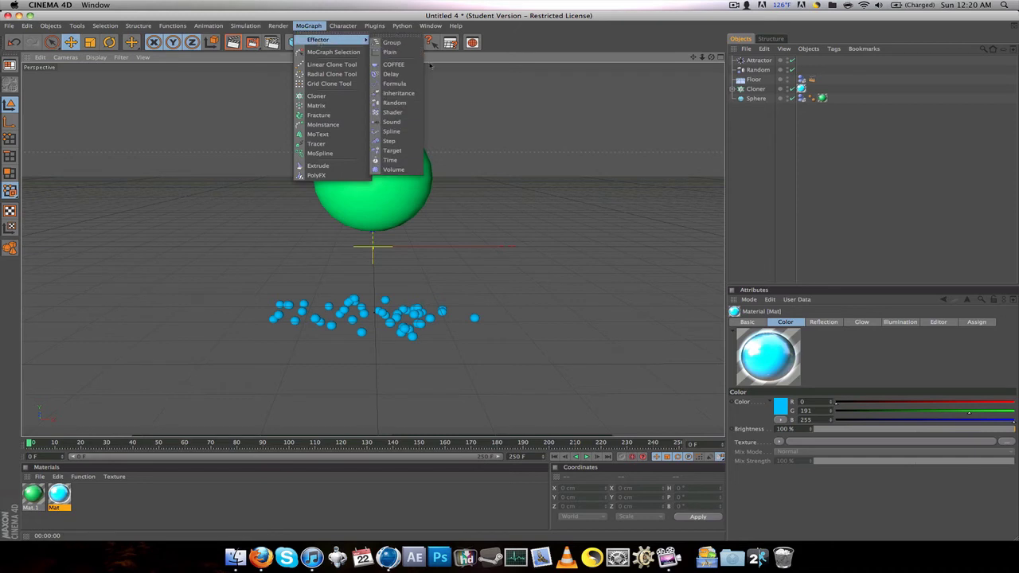
click(318, 134)
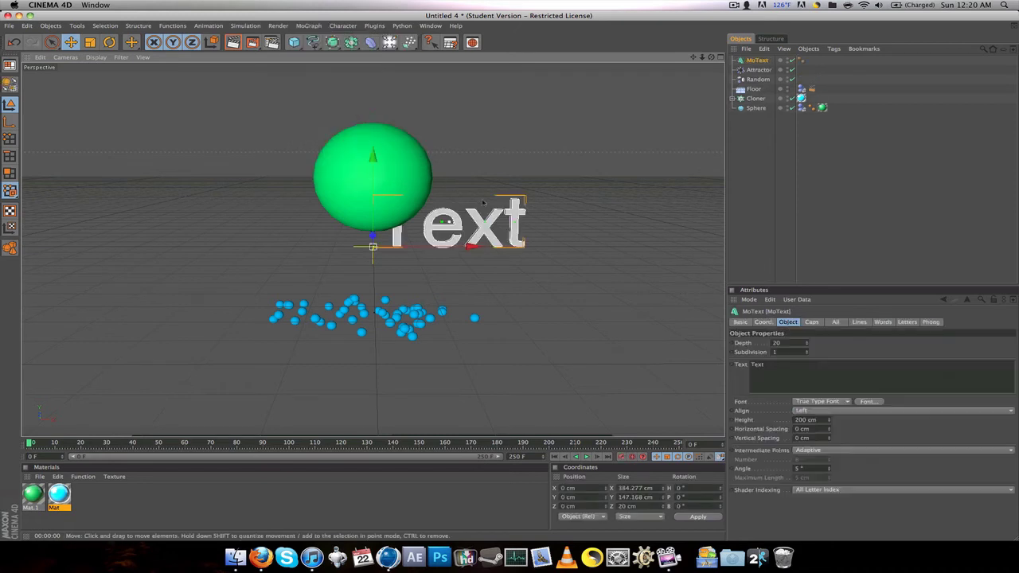
double_click(757, 366)
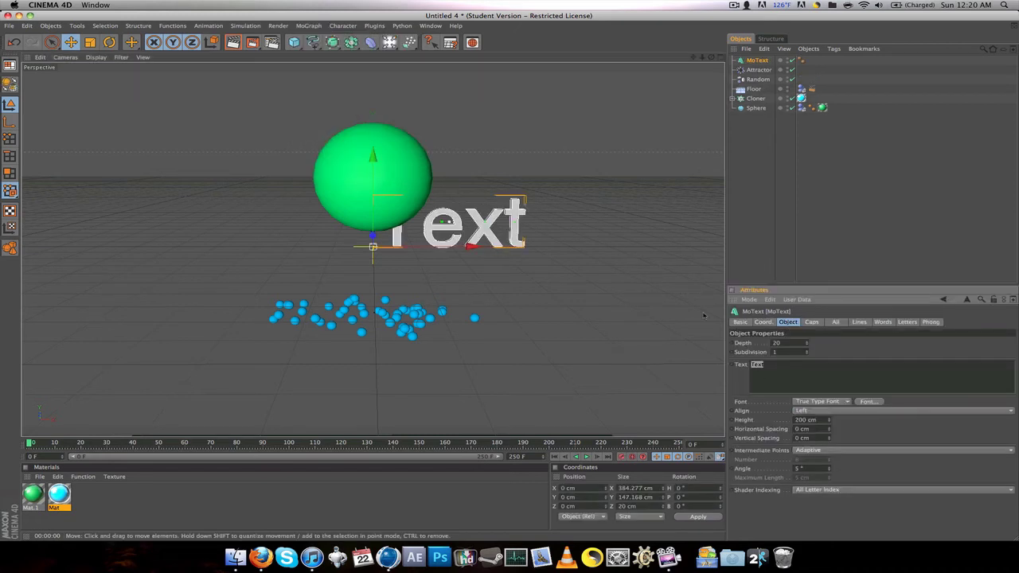
text(CasTpeR)
click(597, 263)
click(538, 225)
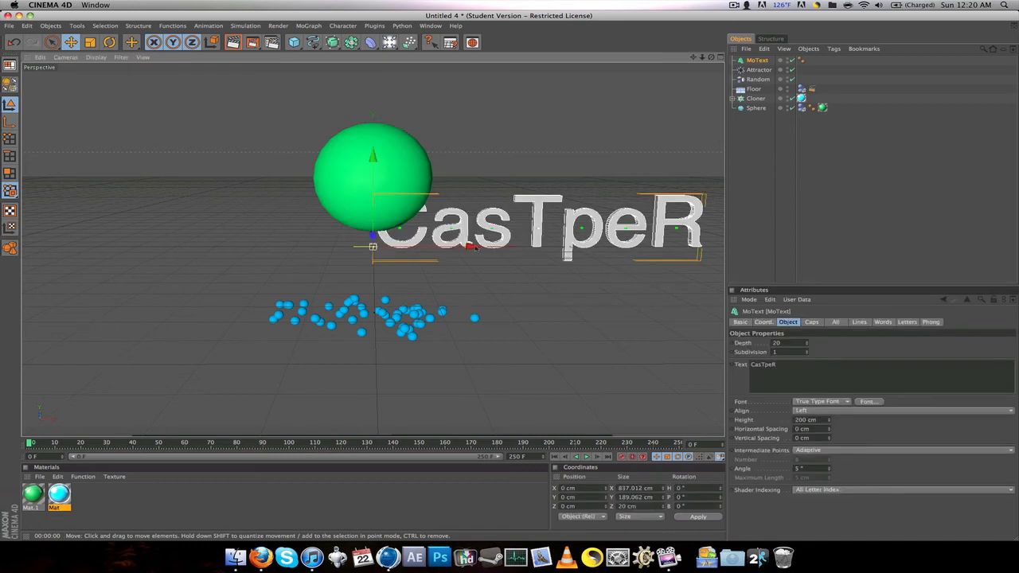
drag(465, 245, 375, 244)
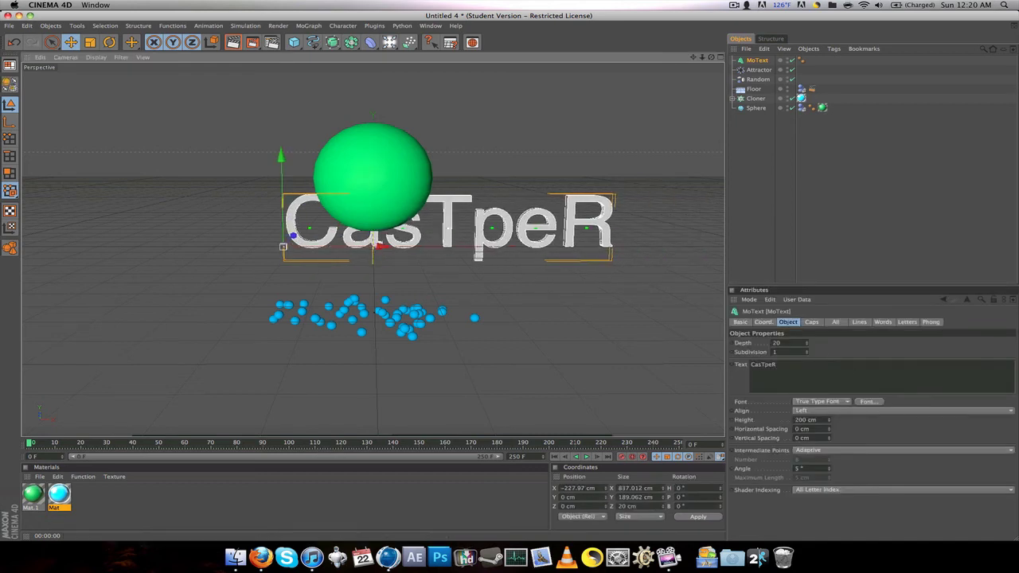
Try several font families for the MoText and set its font to Courier Regular.
click(868, 401)
scroll(485, 207, up, 3)
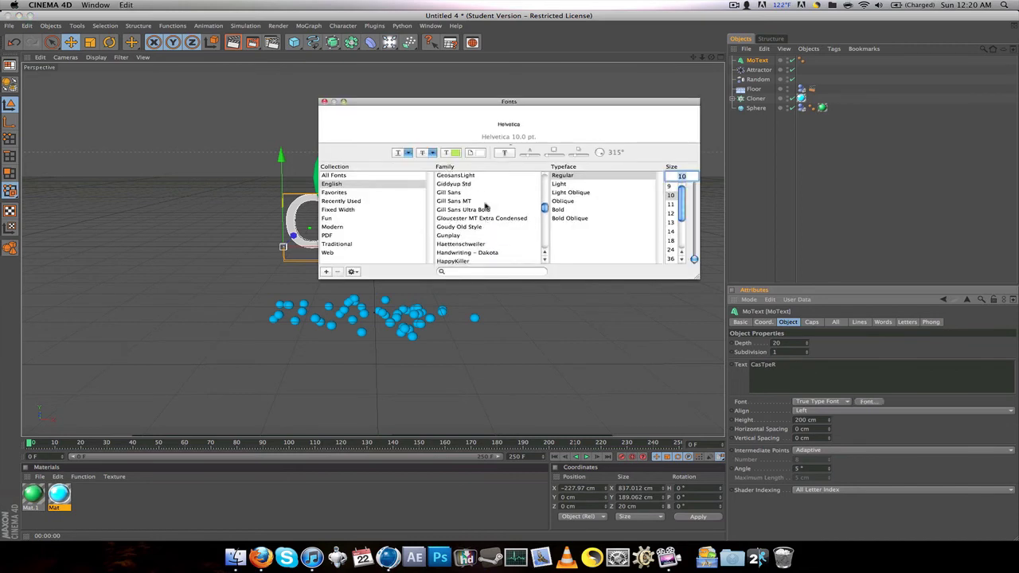
scroll(486, 206, up, 5)
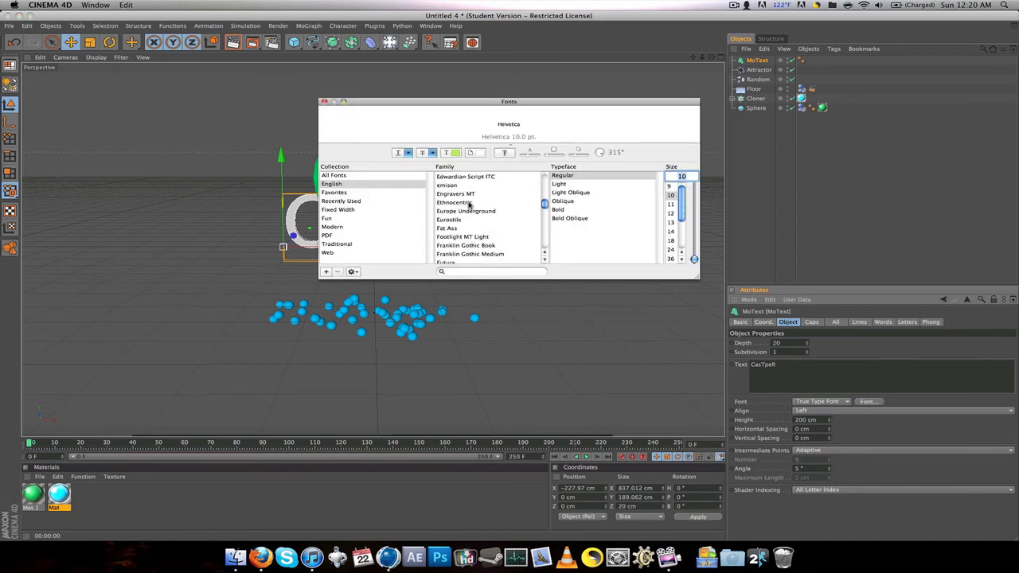
scroll(463, 203, up, 1)
click(463, 202)
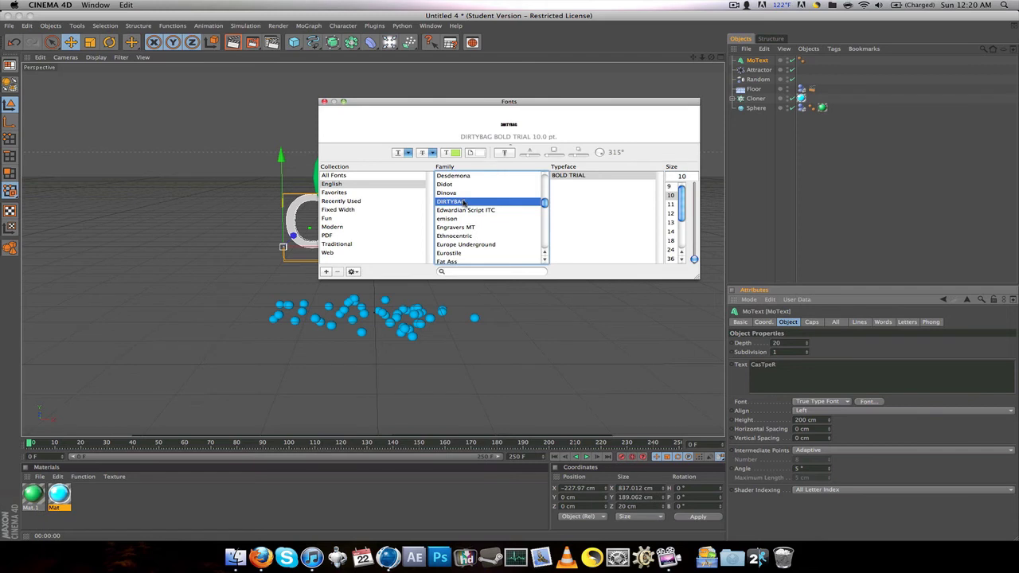
click(452, 184)
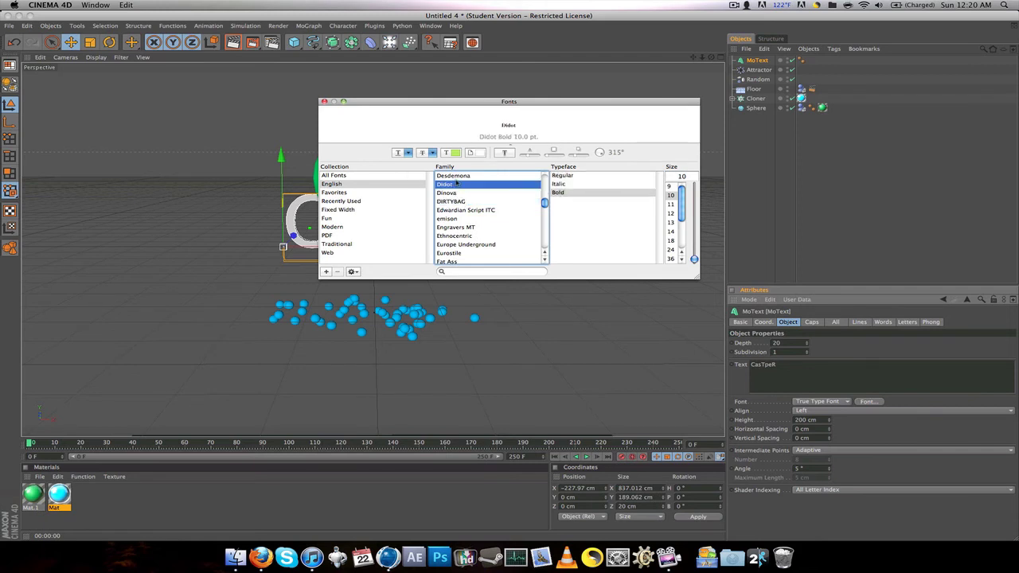
click(455, 176)
scroll(453, 217, up, 3)
click(452, 208)
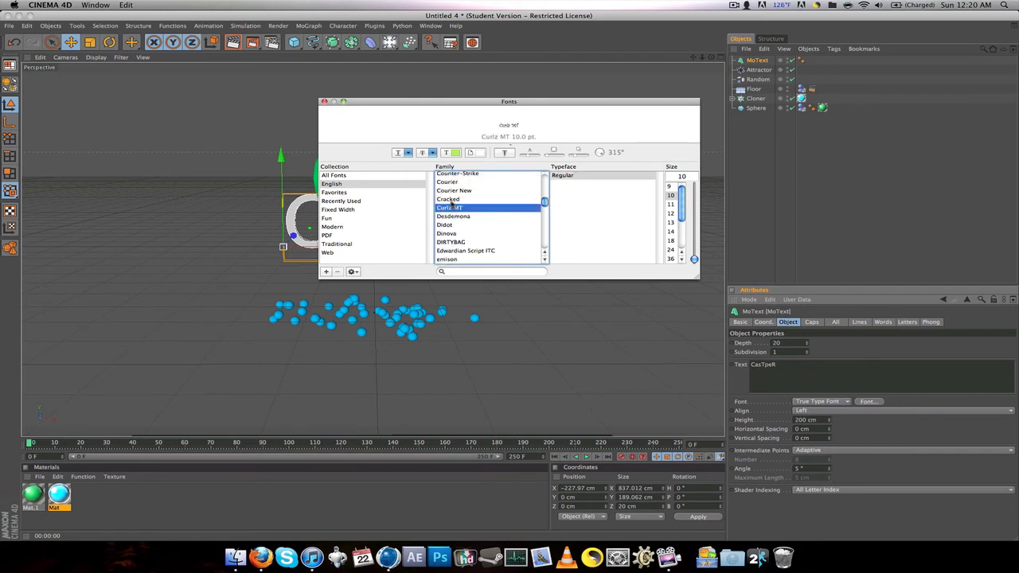
click(452, 199)
click(451, 191)
click(448, 182)
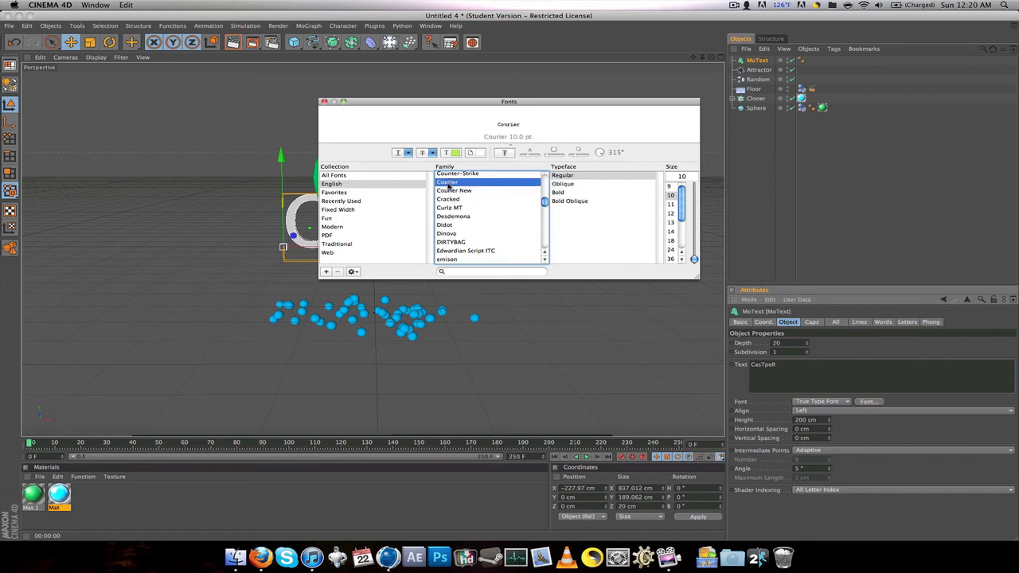
click(324, 101)
Set the MoText alignment to Middle and centre the text beneath the large sphere at X about -5.6 cm.
drag(406, 247, 348, 247)
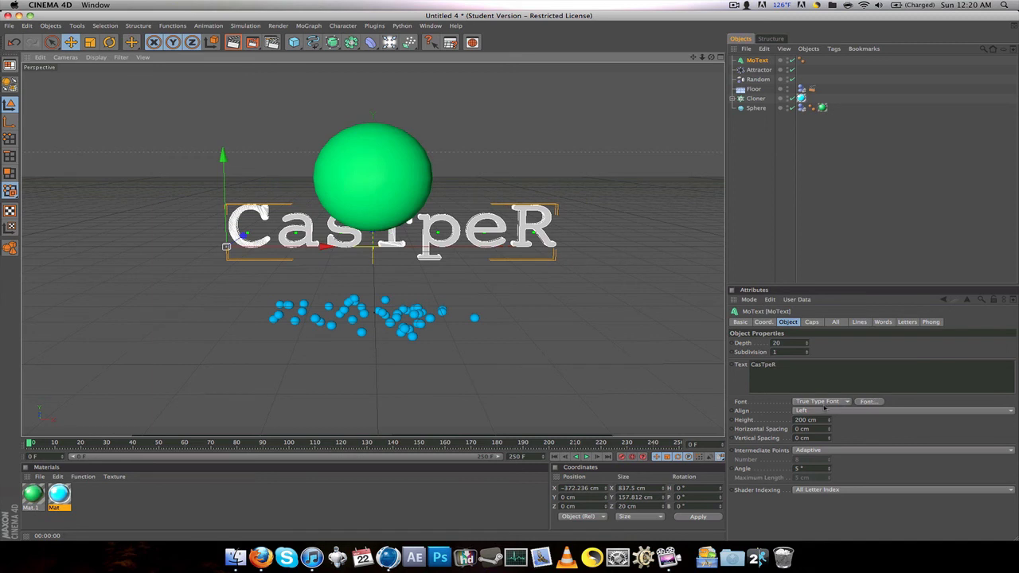
click(824, 410)
click(820, 419)
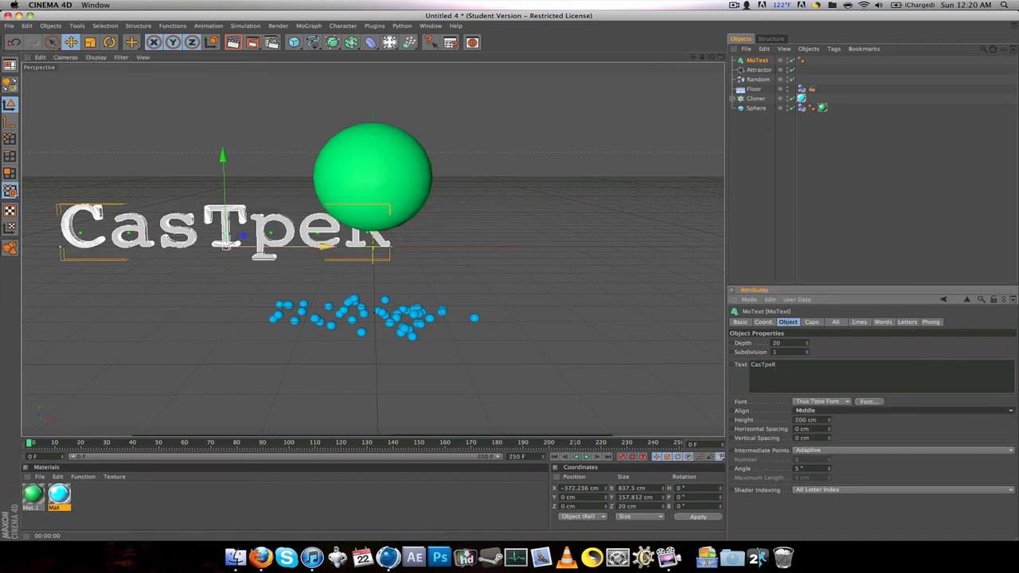
drag(324, 246, 468, 248)
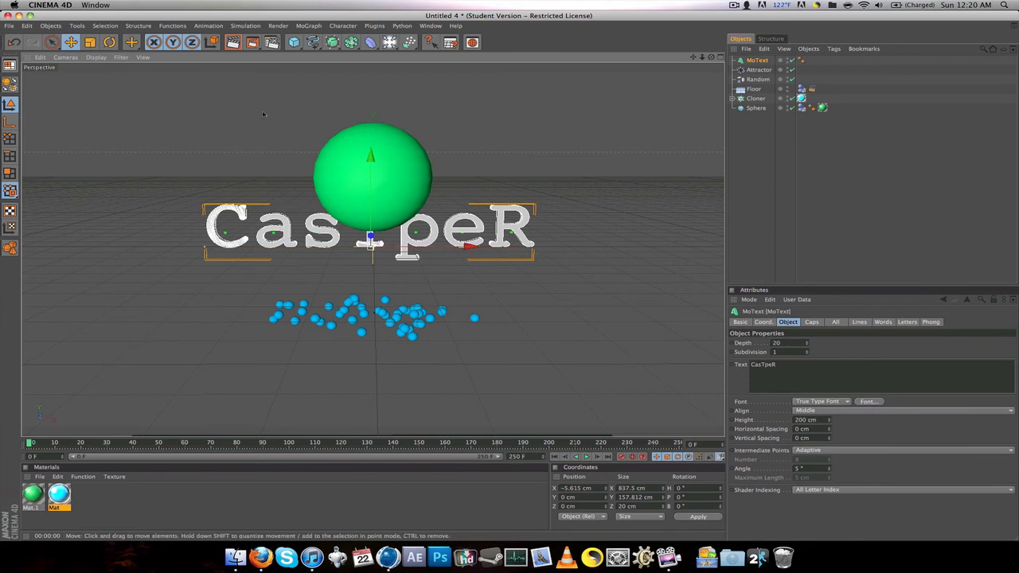
Scale the MoText down to about 288 cm wide and 54 cm high.
click(90, 42)
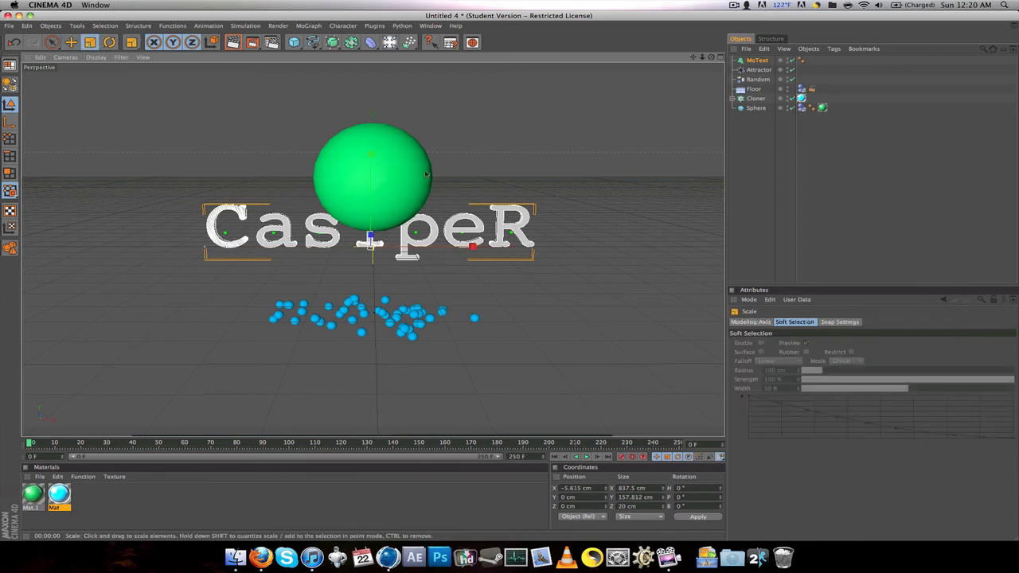
drag(285, 174, 215, 174)
drag(371, 244, 338, 244)
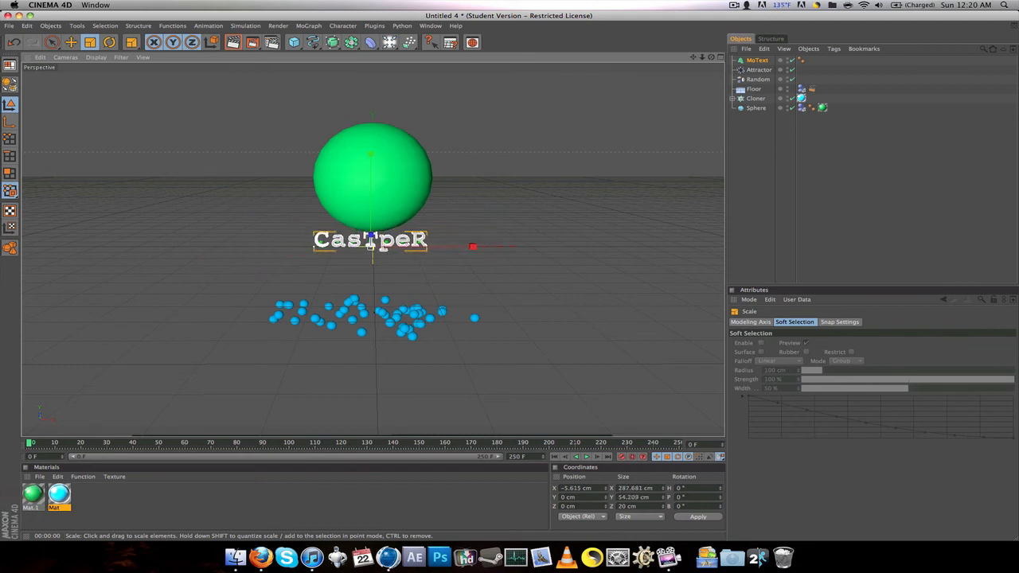
Move the MoText up to Y about 170.6 cm and forward to Z about -176.9 cm, in front of the green sphere.
click(71, 42)
drag(369, 211, 370, 183)
drag(370, 237, 369, 210)
middle_click(486, 206)
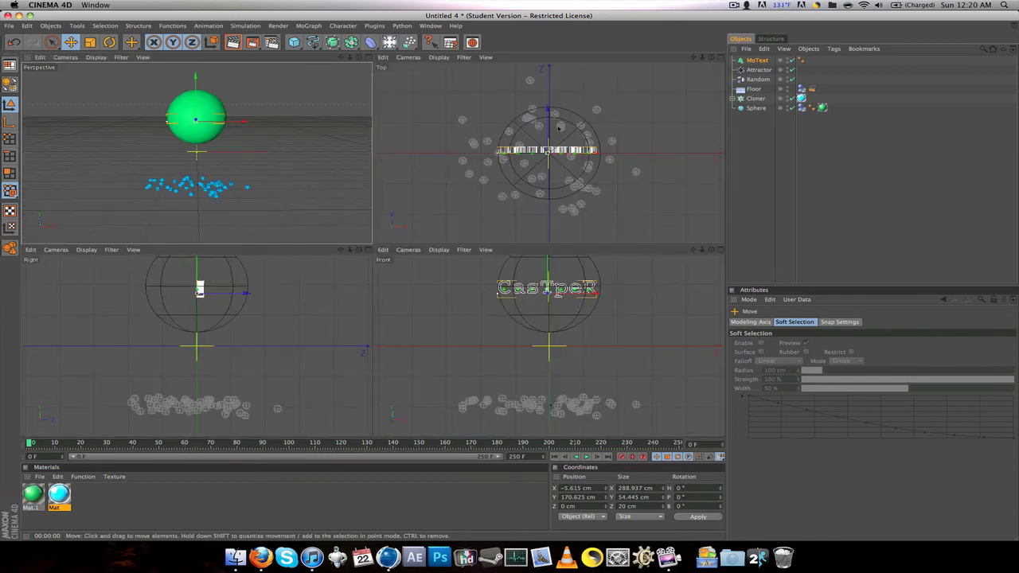
drag(548, 109, 547, 163)
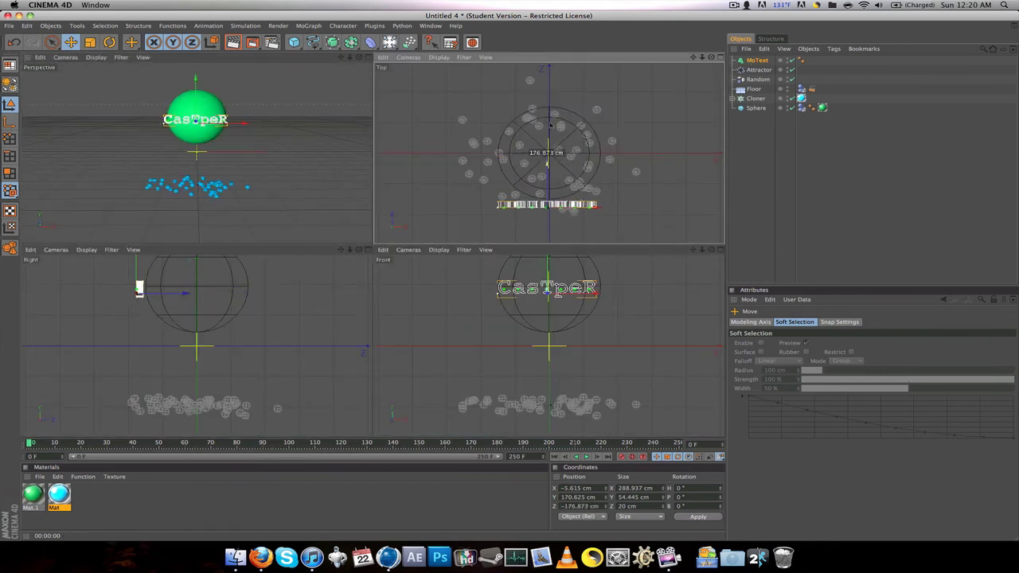
click(367, 57)
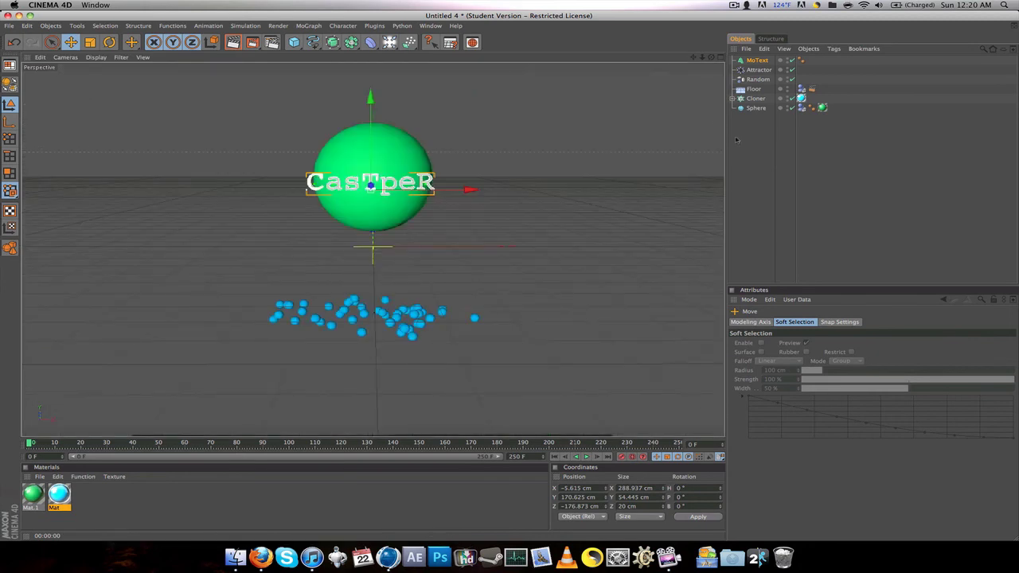
Reduce the extrusion depth of the MoText to 2 cm.
click(757, 60)
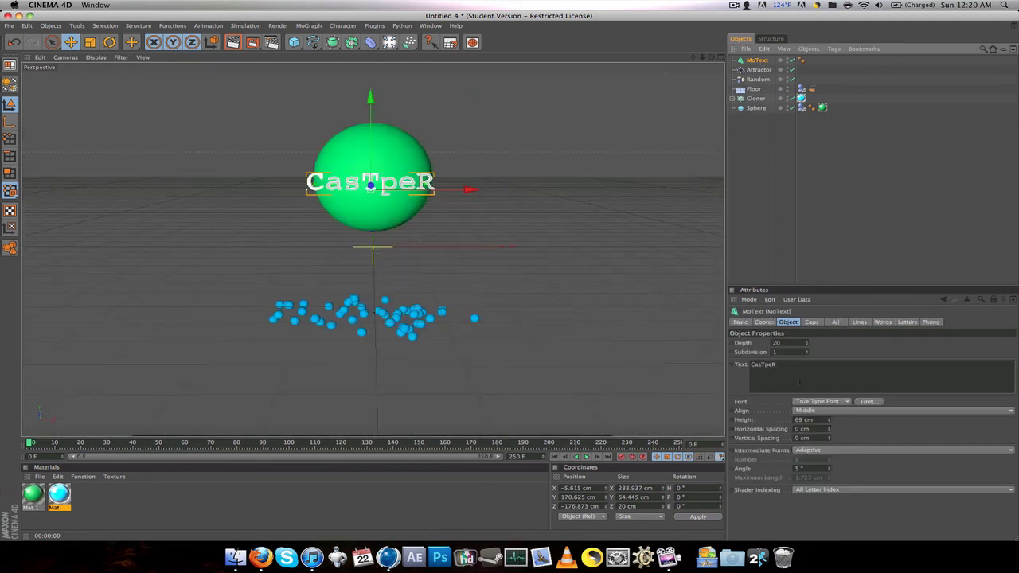
drag(807, 343, 807, 348)
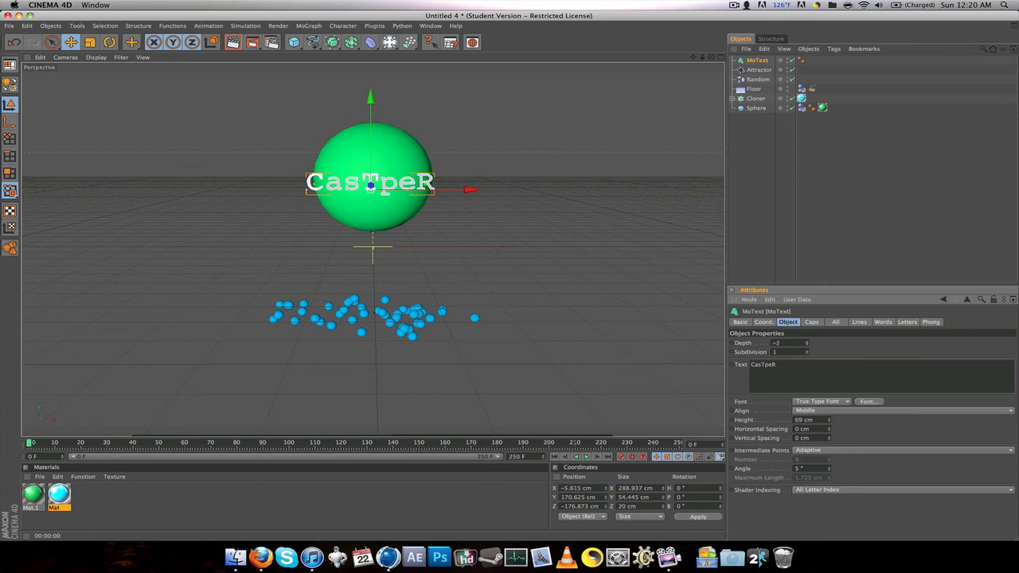
click(503, 188)
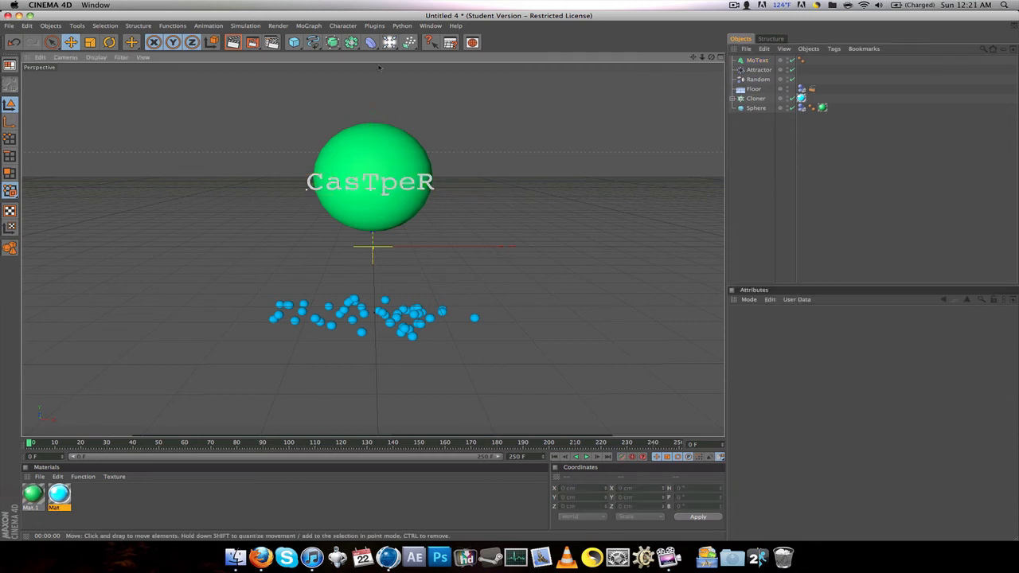
click(370, 43)
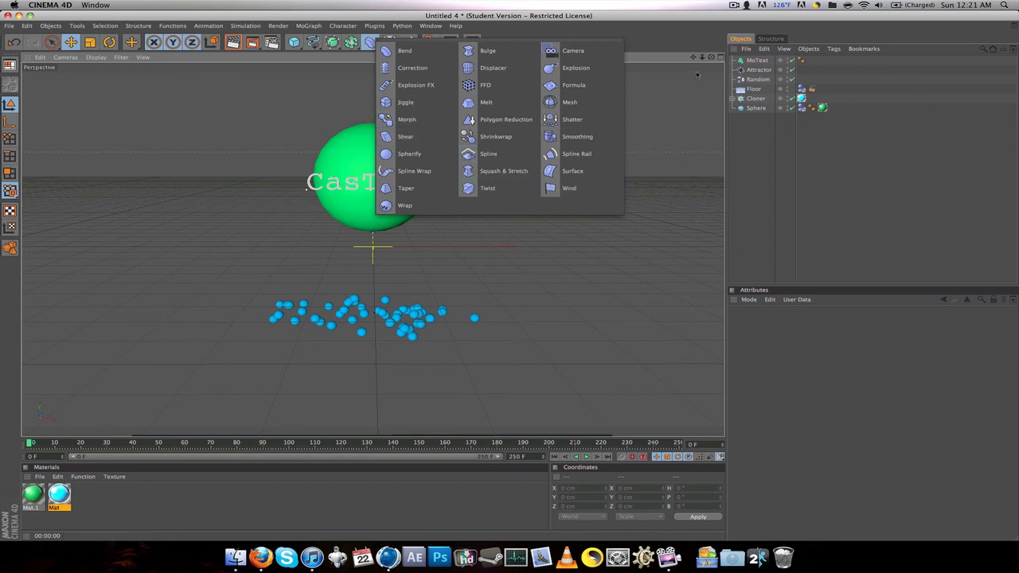
click(682, 104)
click(734, 5)
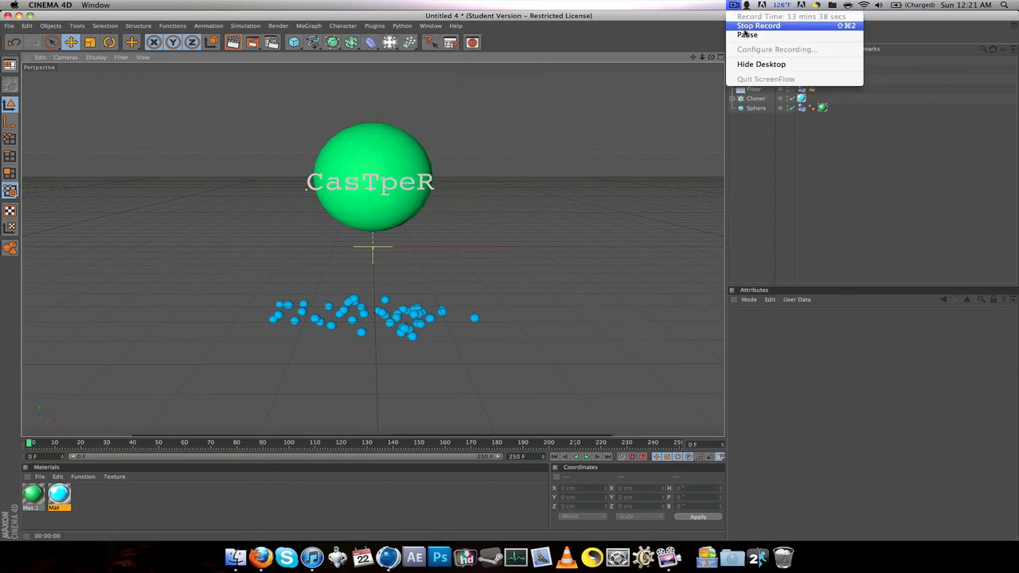
click(746, 35)
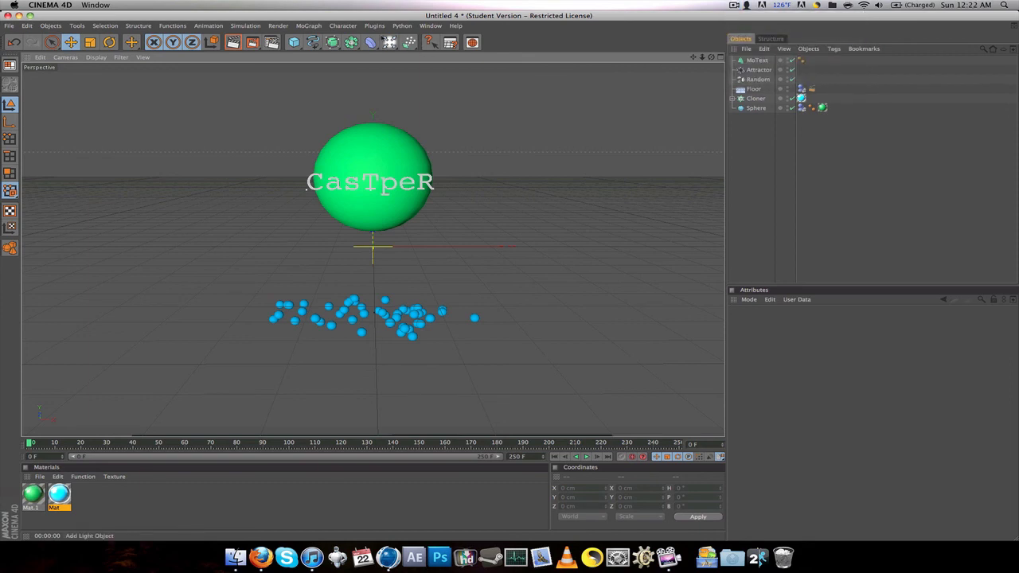
Add a Wrap deformer and make it a child of the MoText.
click(372, 42)
click(412, 206)
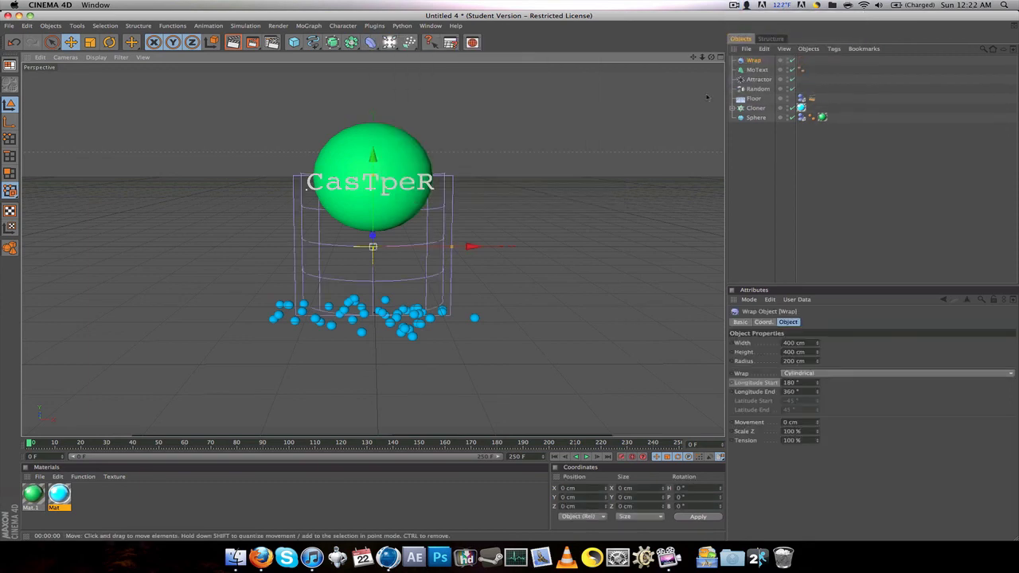
drag(757, 71, 761, 73)
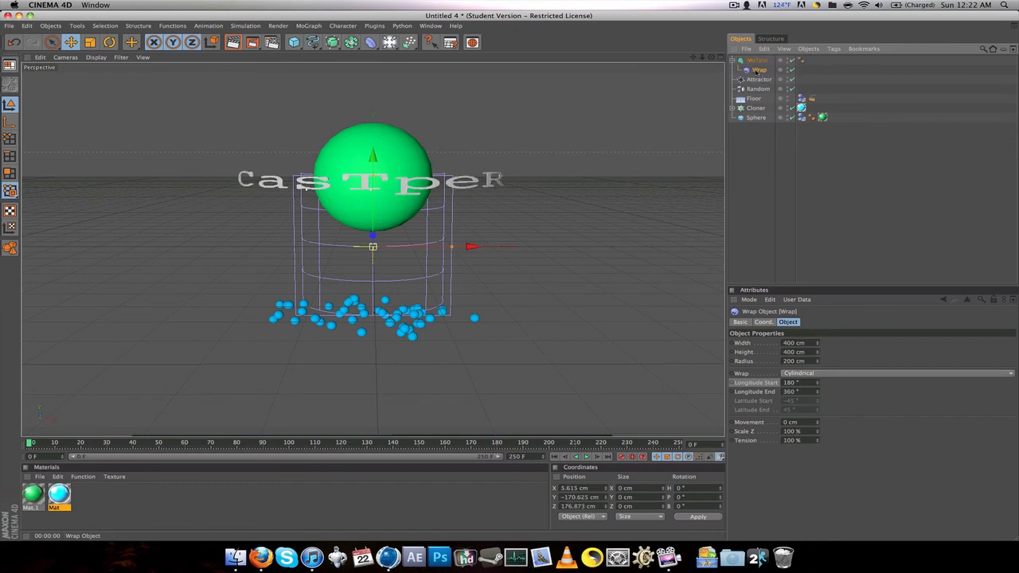
Move the Wrap deformer forward along Z so the text curves around the sphere, and shift the MoText slightly closer to the sphere.
click(720, 57)
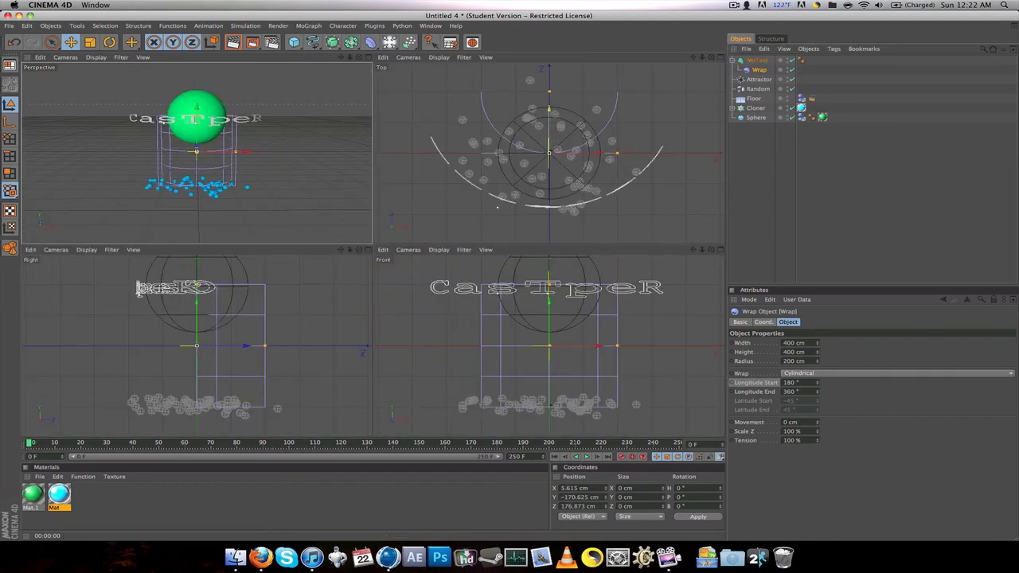
drag(555, 142, 555, 210)
click(757, 60)
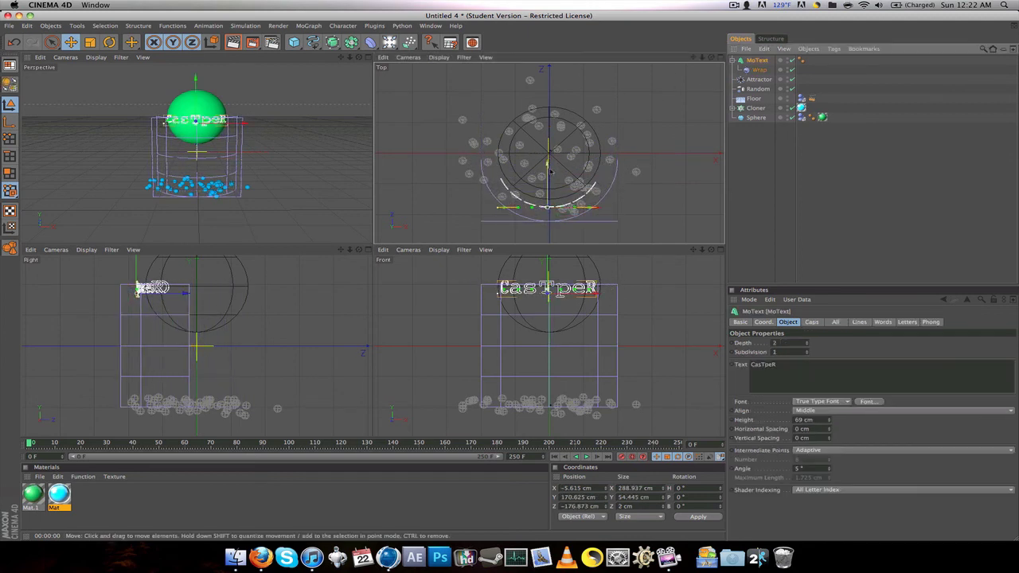
drag(547, 168, 549, 172)
click(266, 98)
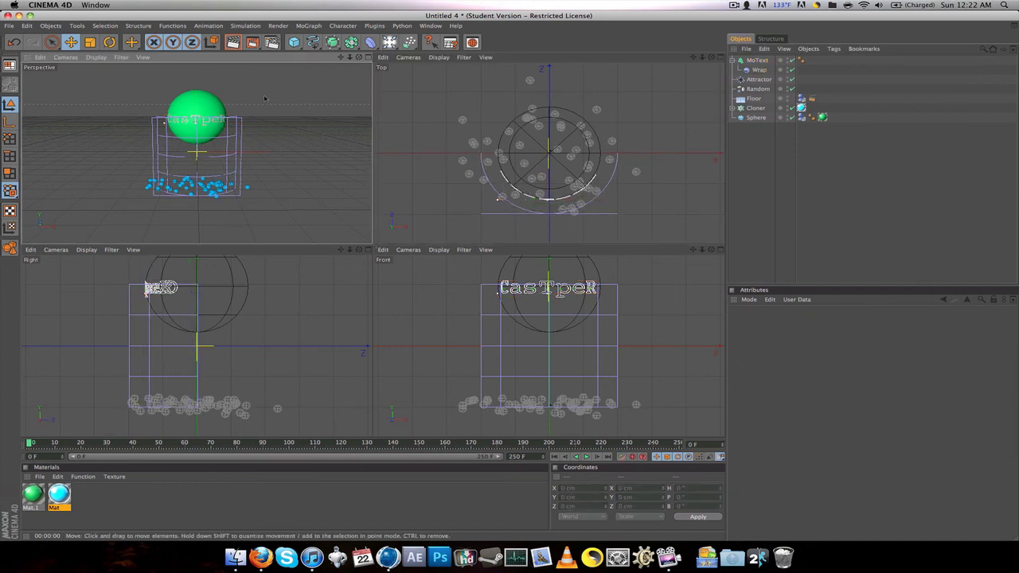
Render a preview of the perspective view framed closer on the sphere and the wrapped text.
scroll(231, 98, up, 5)
drag(341, 57, 341, 85)
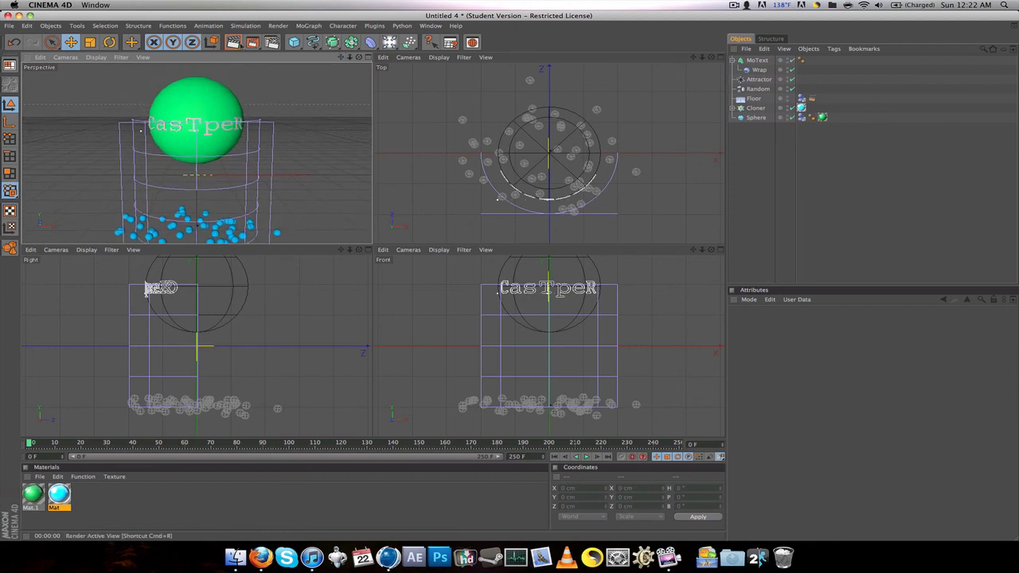
click(233, 43)
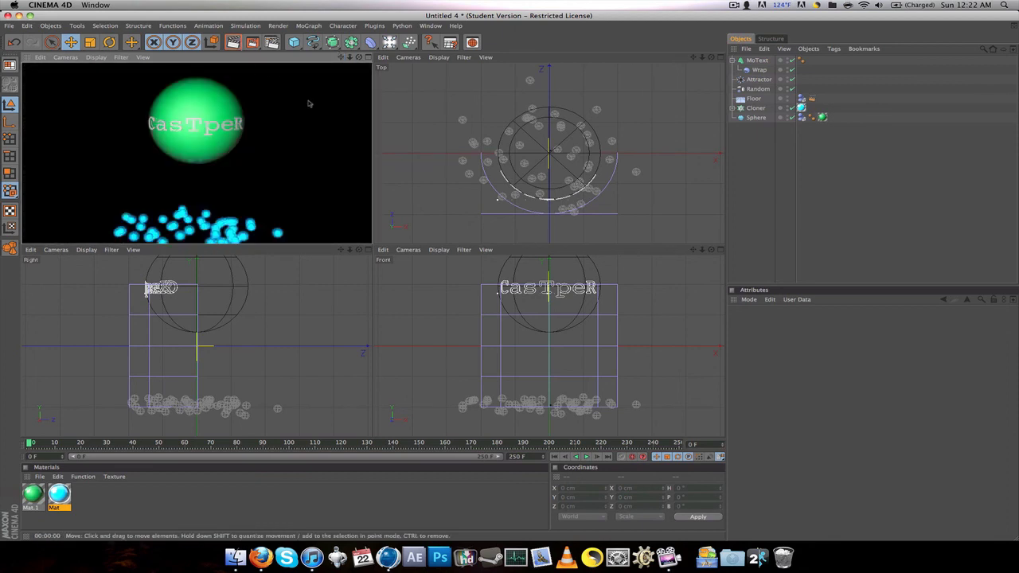
click(309, 104)
Create a new material with a black colour (RGB 0, 0, 0) and apply it to the MoText.
double_click(120, 495)
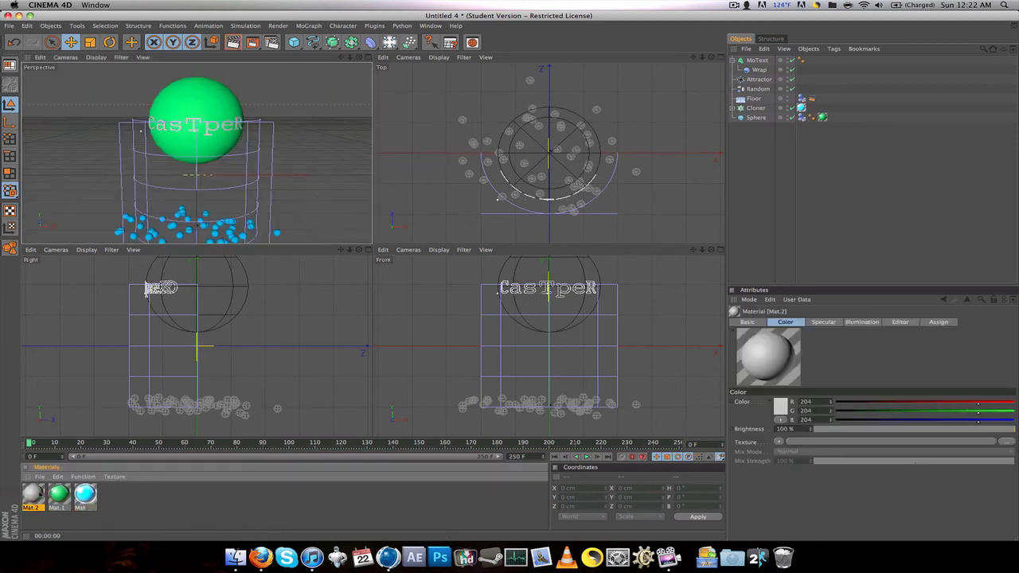
double_click(35, 494)
click(194, 166)
click(291, 107)
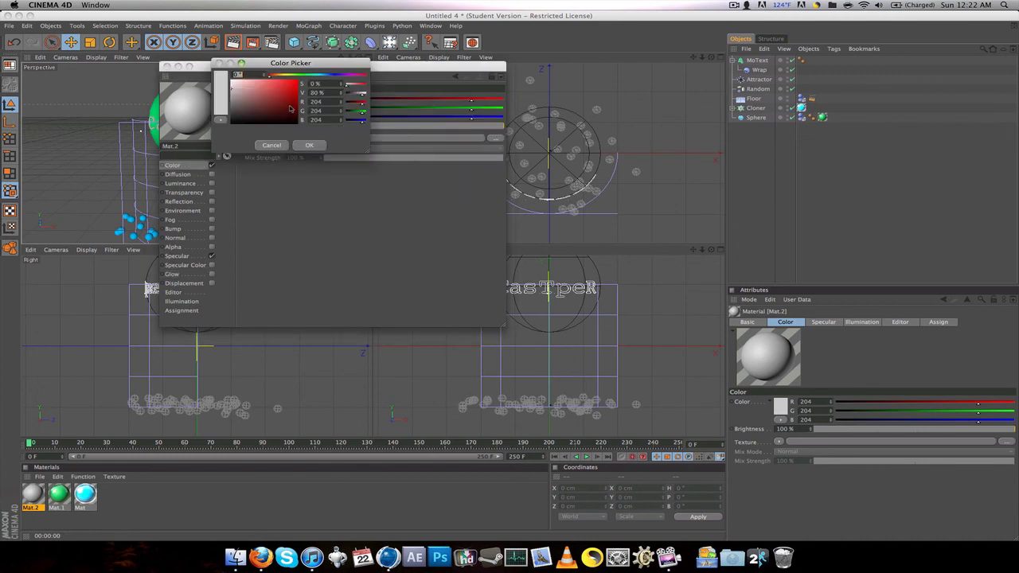
drag(291, 109, 291, 124)
click(310, 145)
click(165, 66)
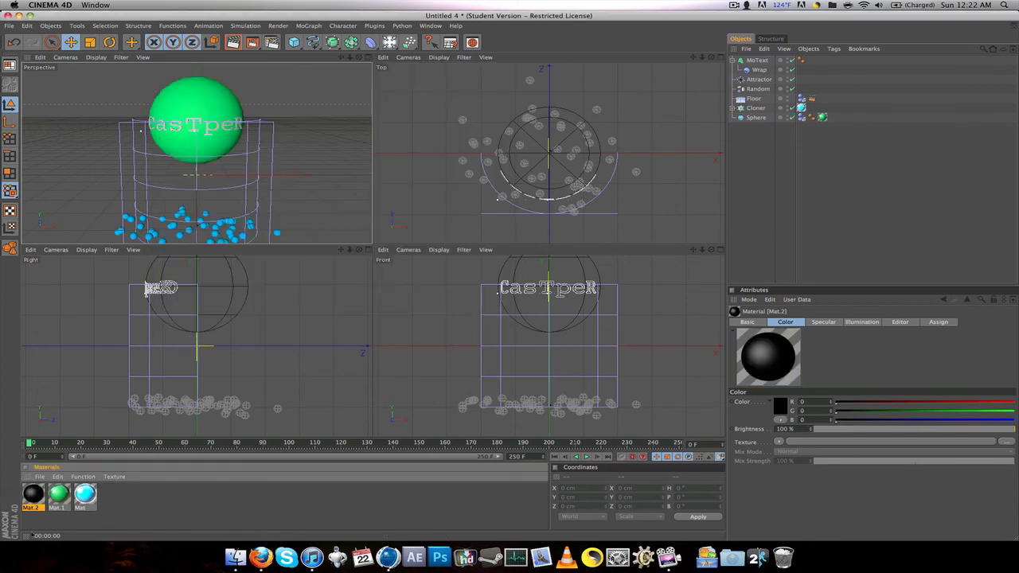
drag(34, 495, 168, 130)
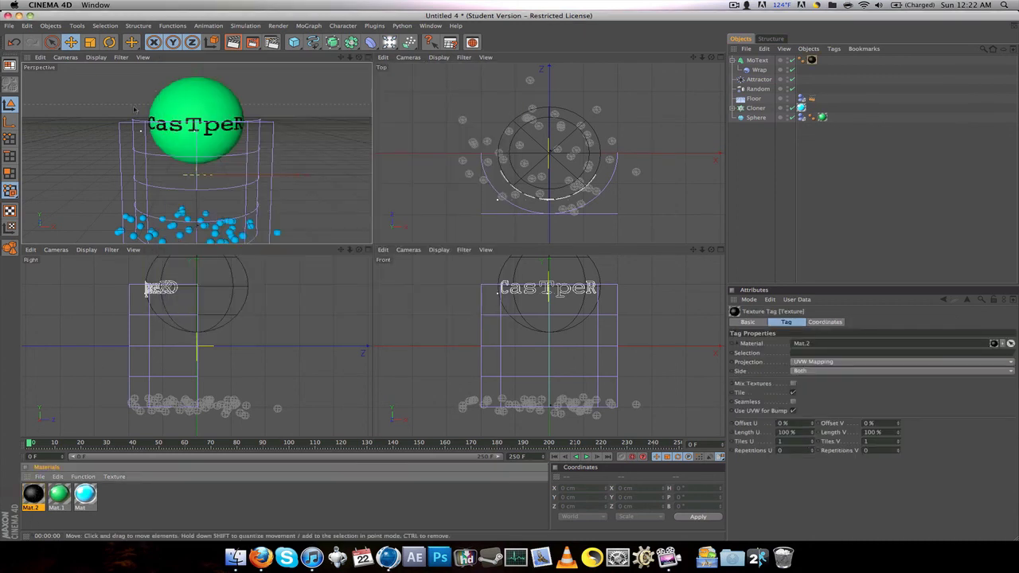
Render the perspective view to check the black lettering on the sphere.
click(81, 78)
click(234, 42)
click(306, 113)
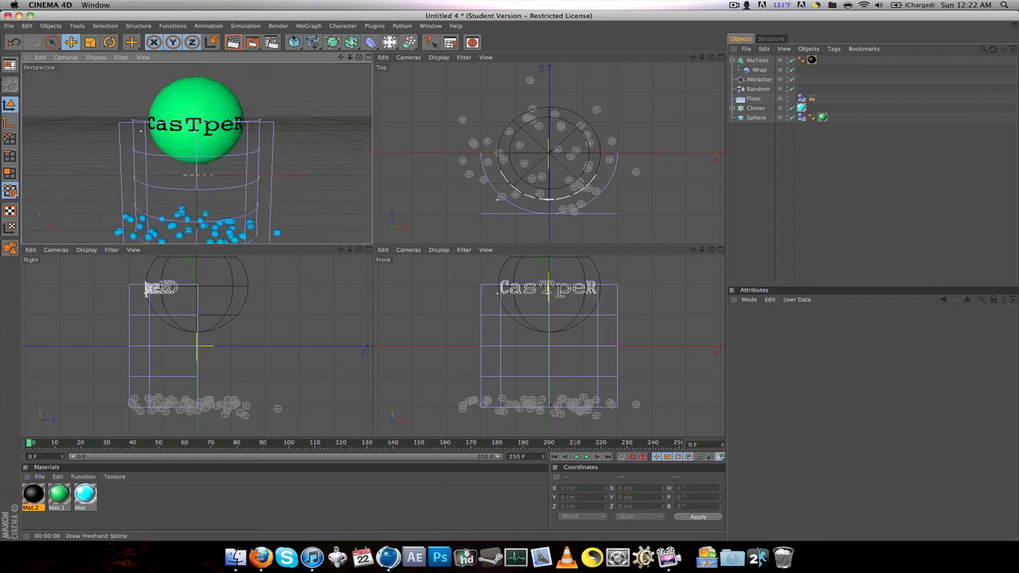
Set the save format in the render settings to QuickTime Movie.
key(ctrl+b)
click(261, 111)
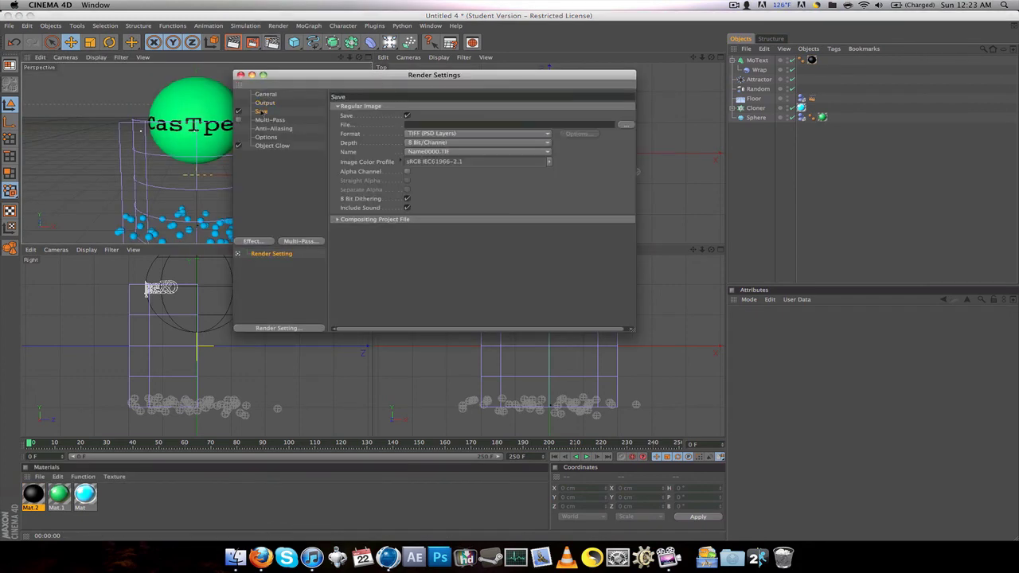
click(428, 133)
click(446, 377)
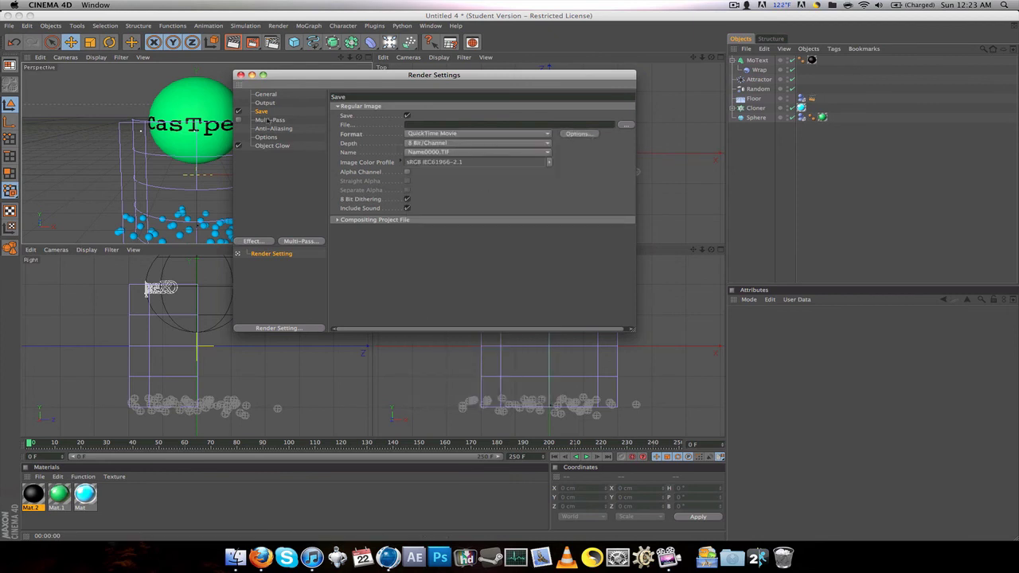
Set the render anti-aliasing to Best, review the remaining render settings, and return to a single enlarged perspective view.
click(272, 128)
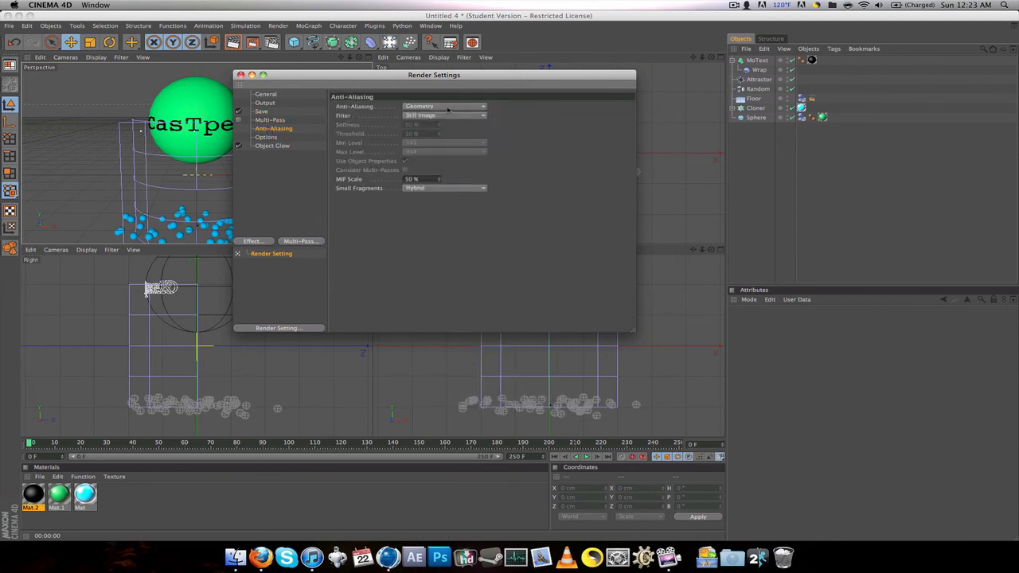
click(446, 107)
click(434, 125)
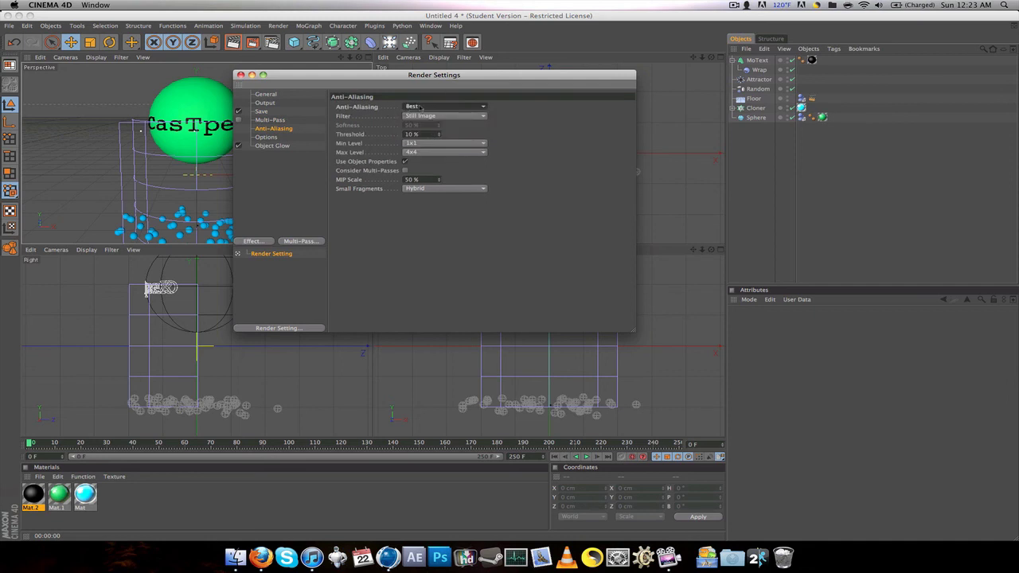
click(266, 137)
click(271, 145)
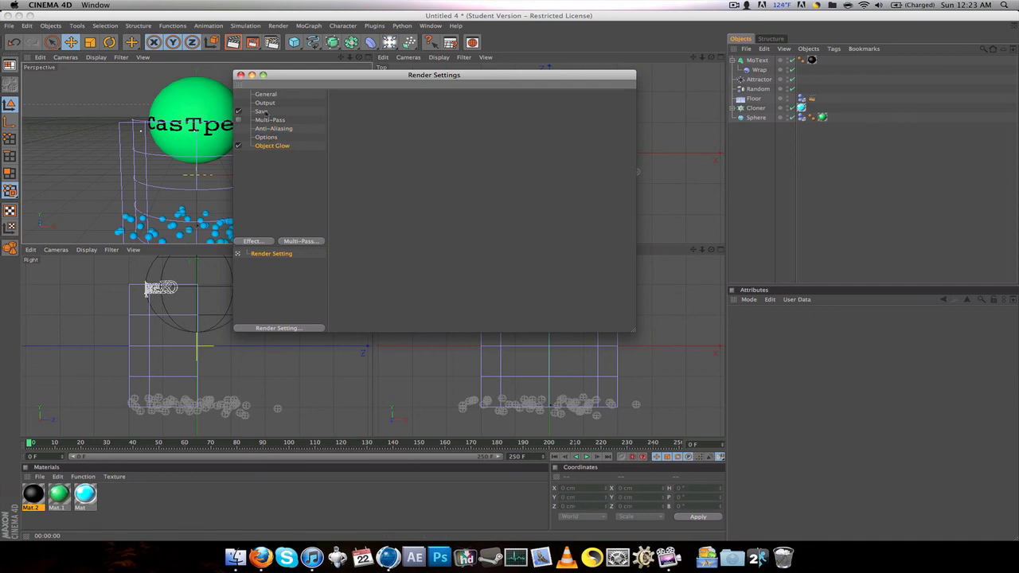
click(263, 112)
click(240, 74)
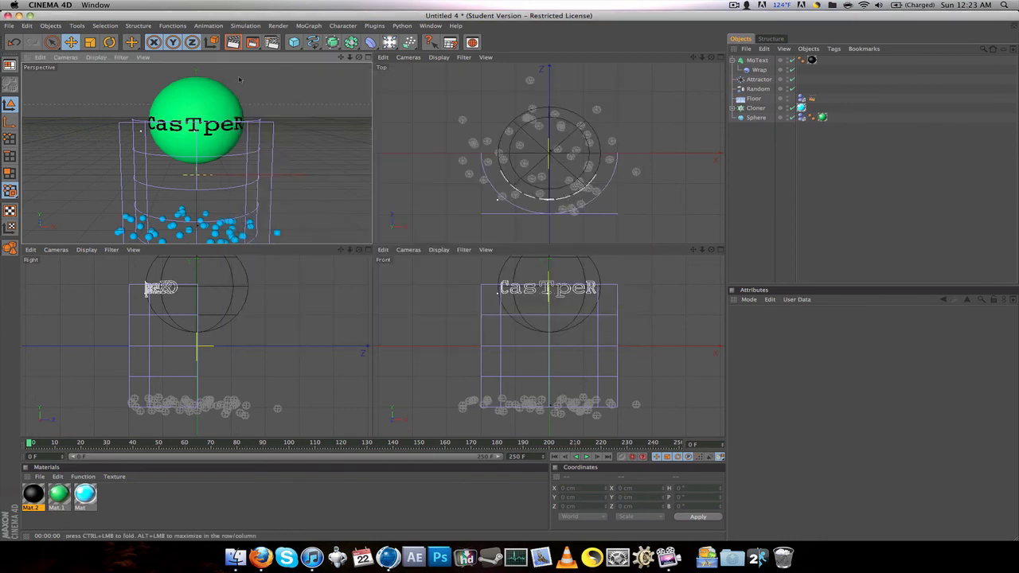
click(366, 58)
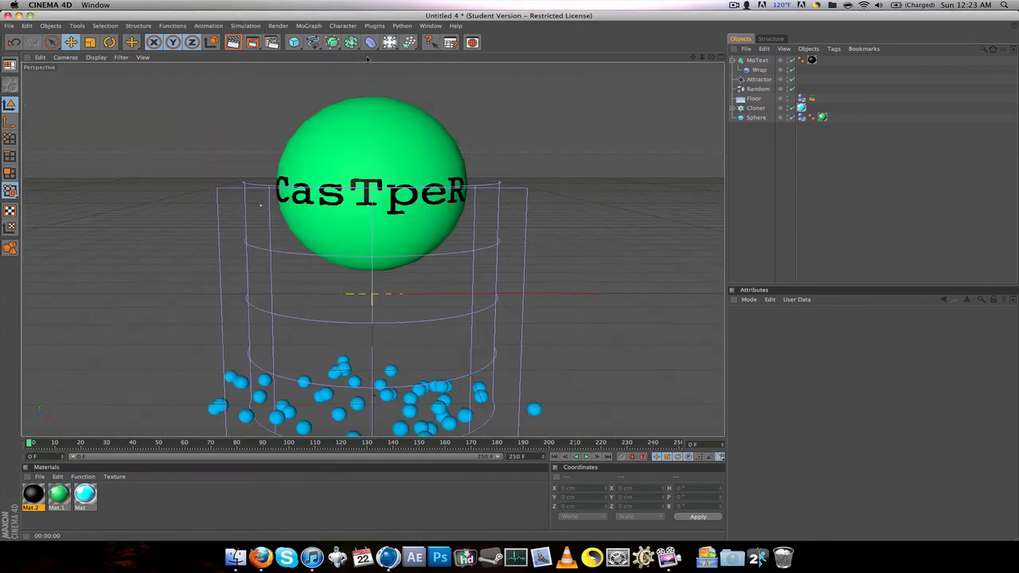